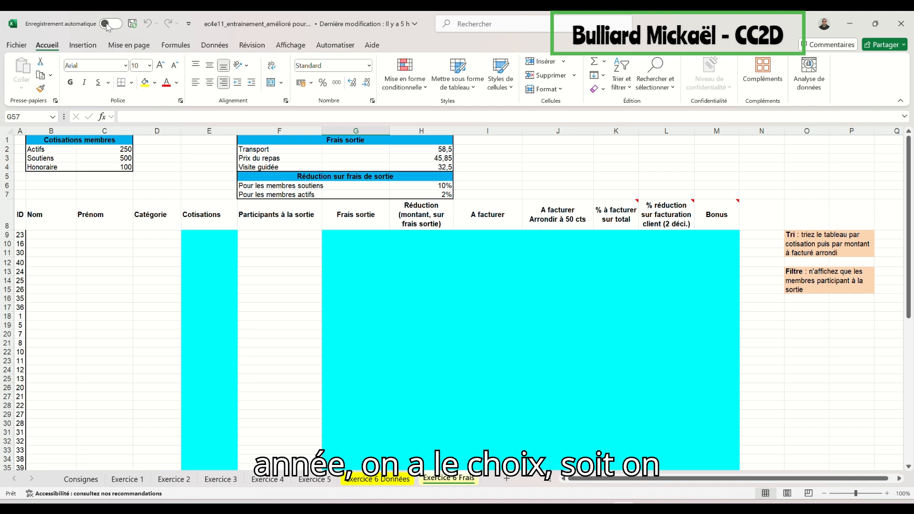
Step: Turn automatic saving on and back off for the workbook
click(108, 24)
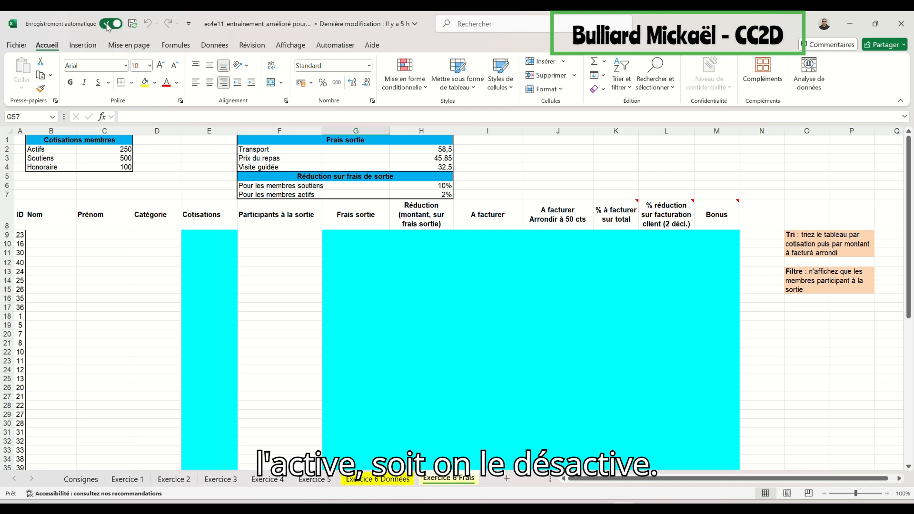
click(108, 25)
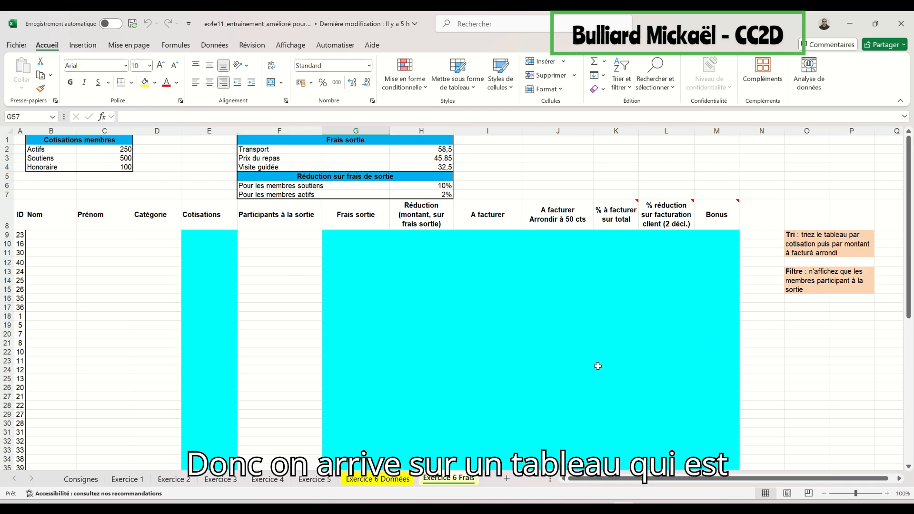
Step: Examine the fee table on Exercice 6 Frais and the member database on Exercice 6 Données
scroll(605, 359, down, 8)
scroll(610, 353, up, 8)
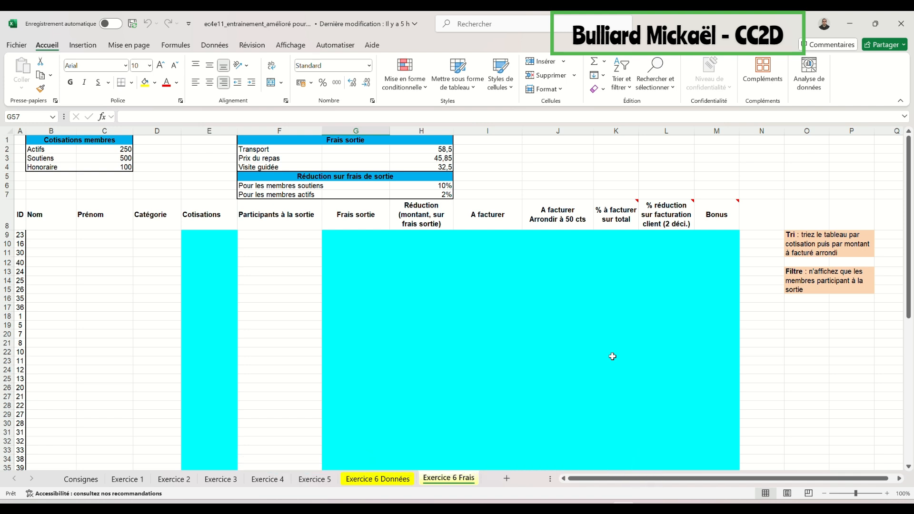
key(ctrl+Page_Up)
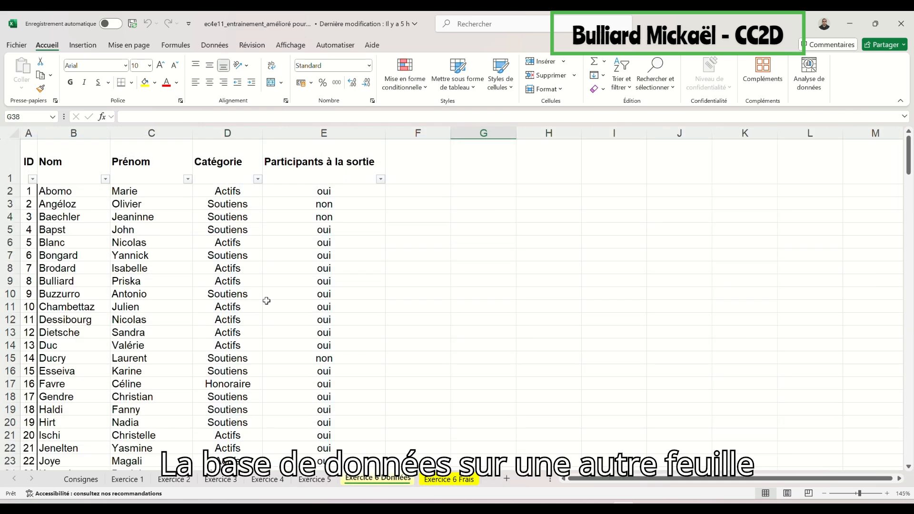
scroll(257, 304, down, 6)
scroll(252, 329, up, 6)
scroll(244, 348, up, 1)
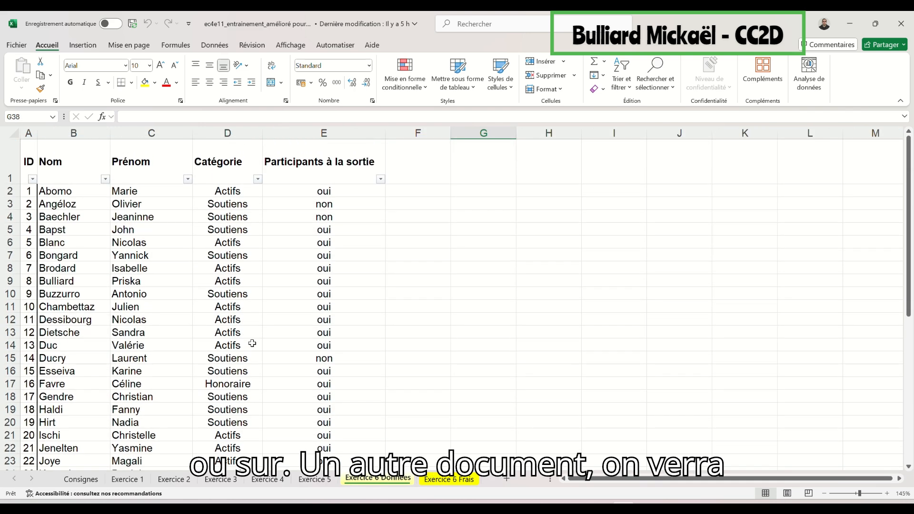
click(455, 479)
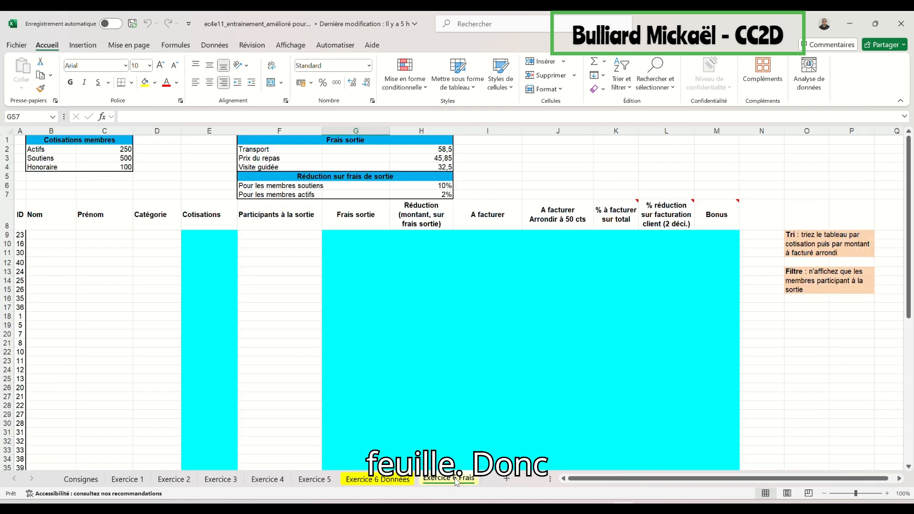
Step: Start a RECHERCHEX formula in B9 of Exercice 6 Frais with the ID in A9 as lookup value
click(59, 236)
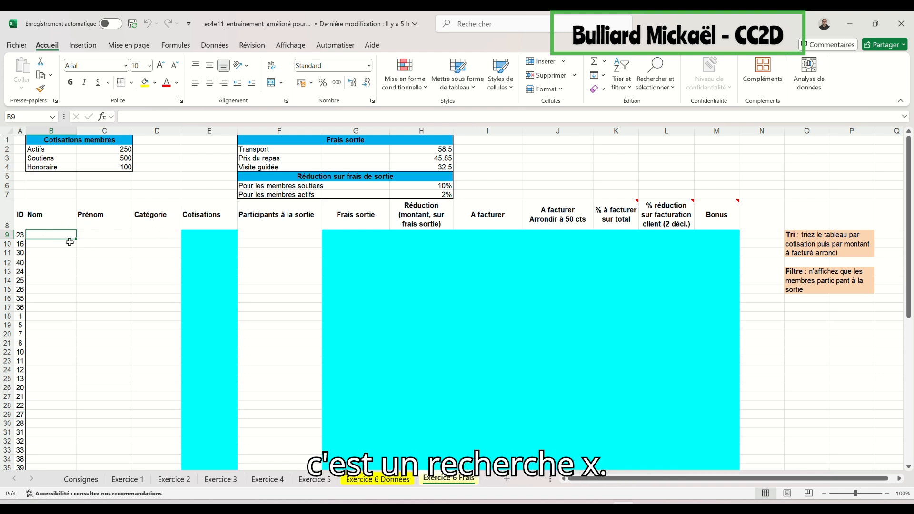
text(=recherche)
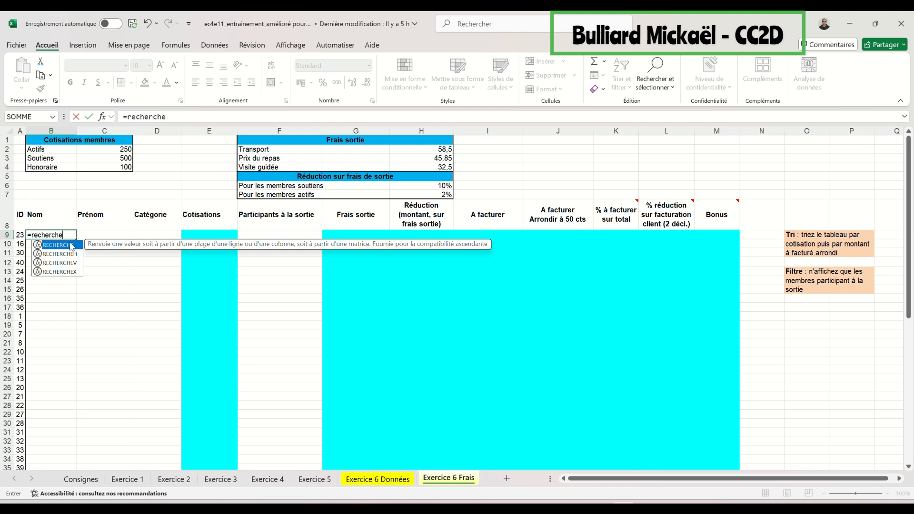
key(Down)
key(Down)
key(Down)
key(Tab)
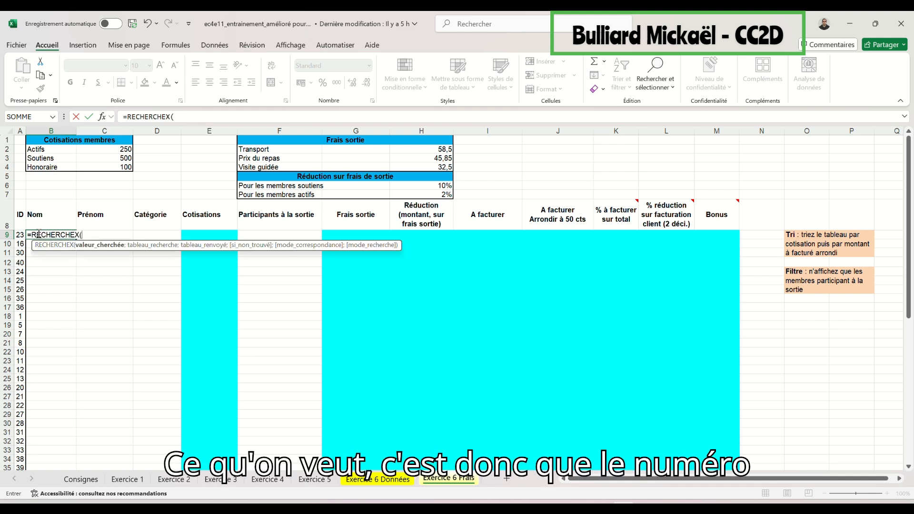
click(20, 234)
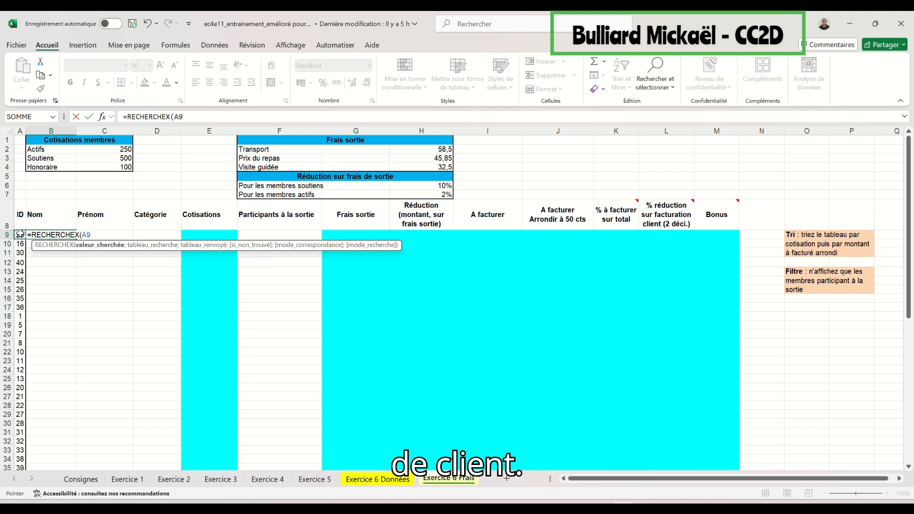
text(;)
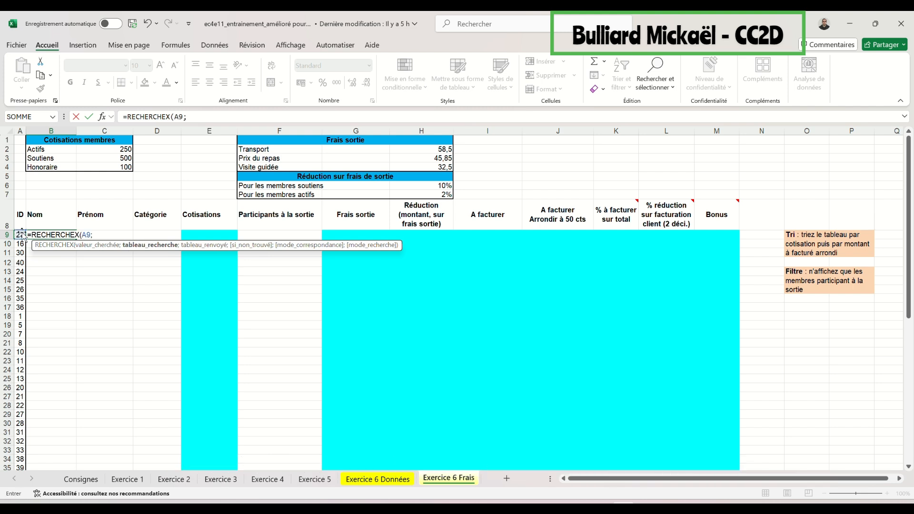
Step: Set the lookup array to the ID column $A$2:$A$42 of Exercice 6 Données, as an absolute reference
click(388, 481)
drag(24, 189, 38, 437)
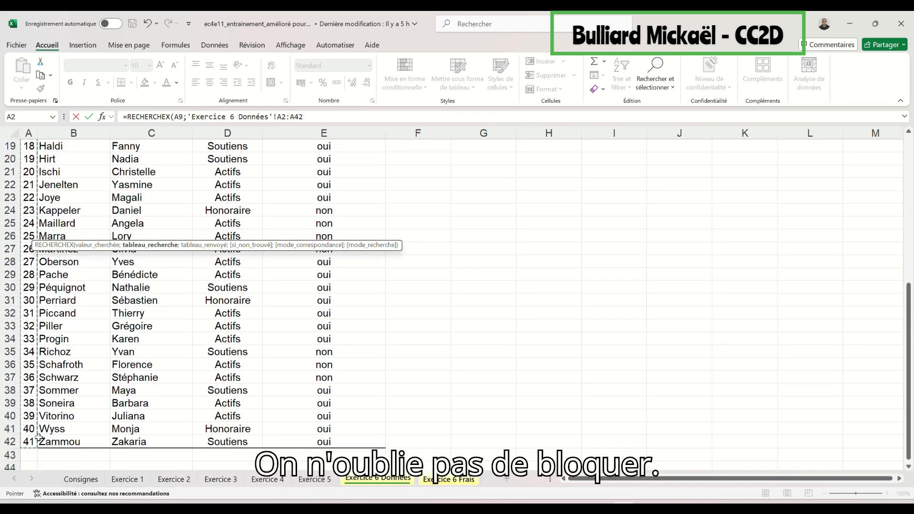
key(F4)
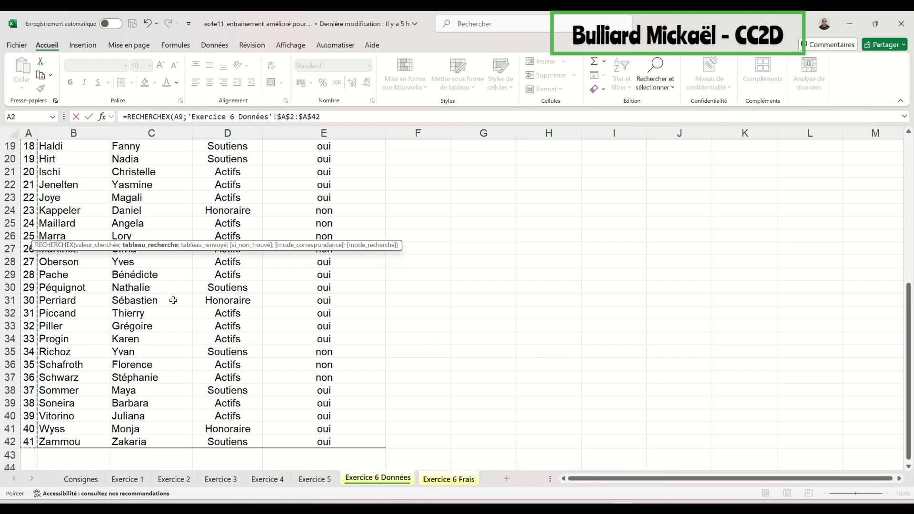
click(332, 117)
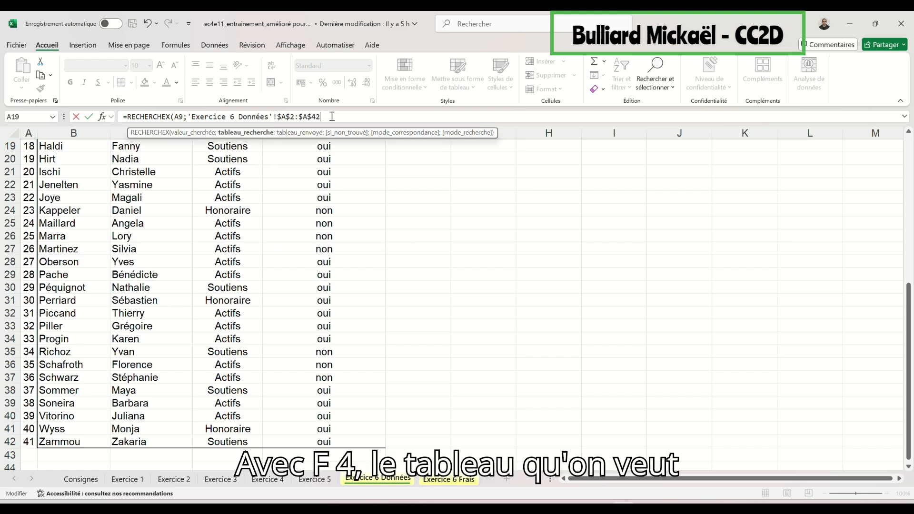
text(;)
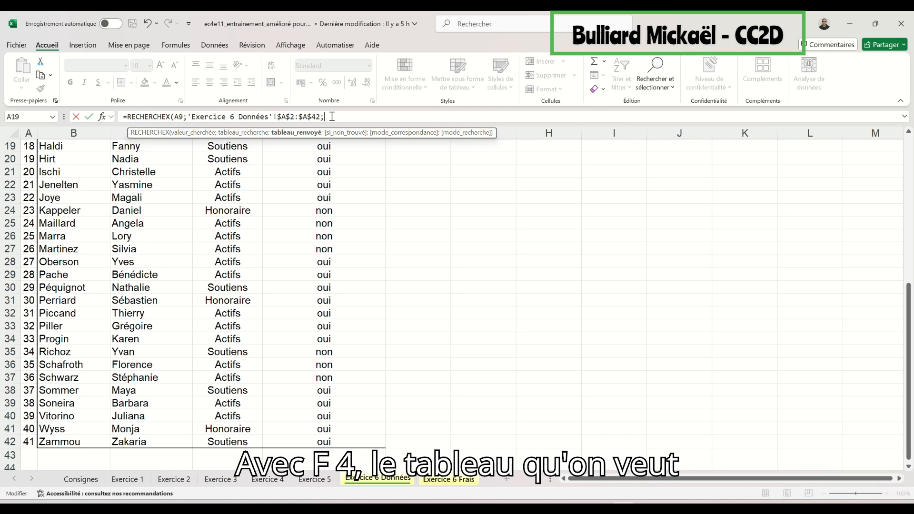
Step: Set the return array to the Nom, Prénom and Catégorie columns, $B$2:$D$42, as an absolute reference
scroll(363, 267, up, 6)
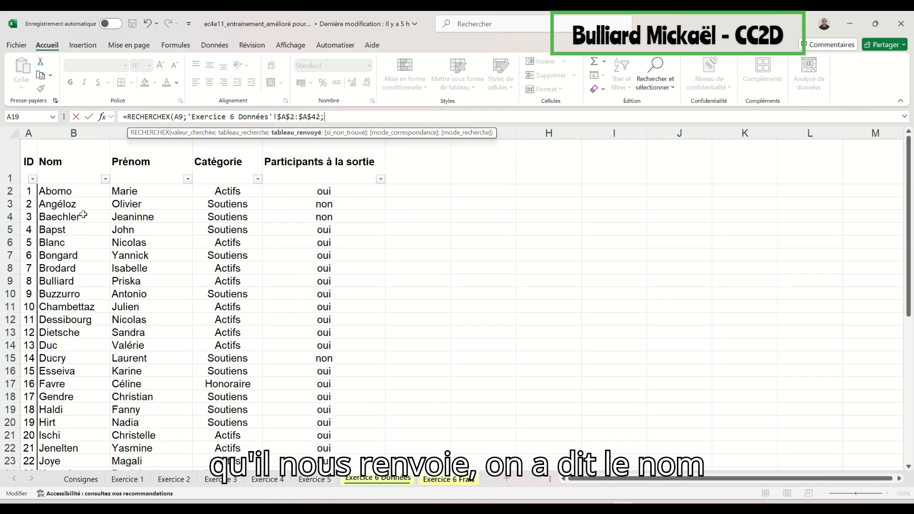
drag(67, 191, 234, 446)
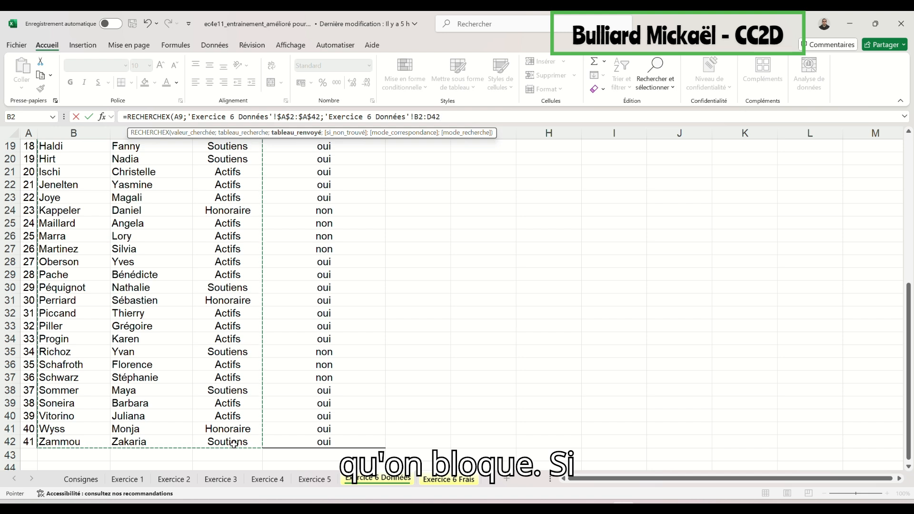
key(F4)
text(;)
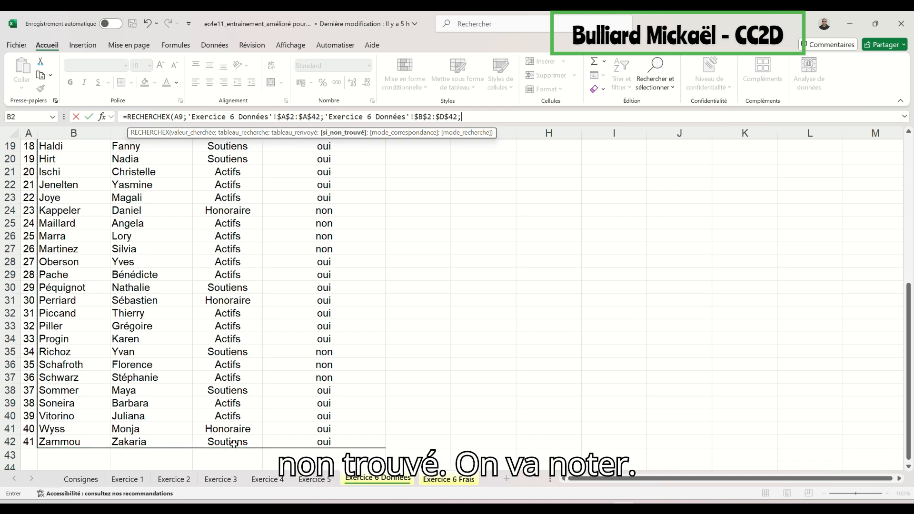
Step: Complete the formula with "Inconnu" as the not-found text and exact match 0, and fill it down column B to row 49
text(")
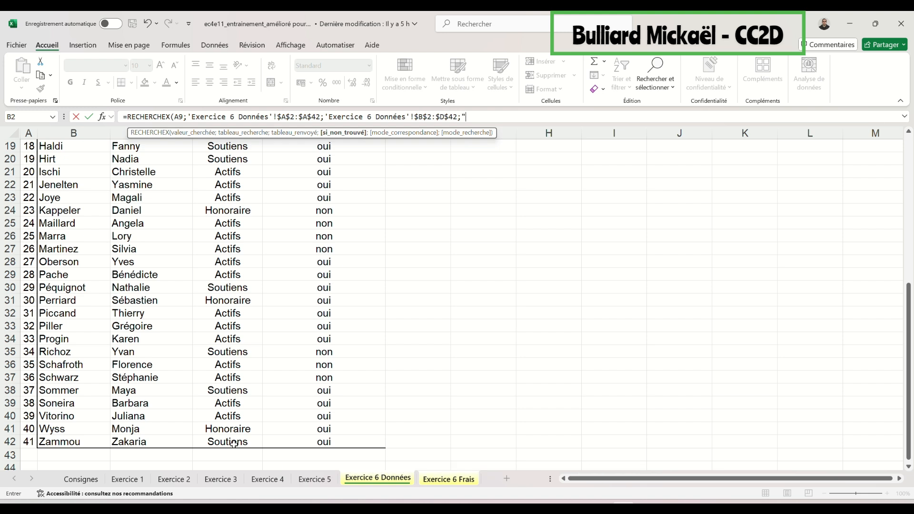
text(Inconnu)
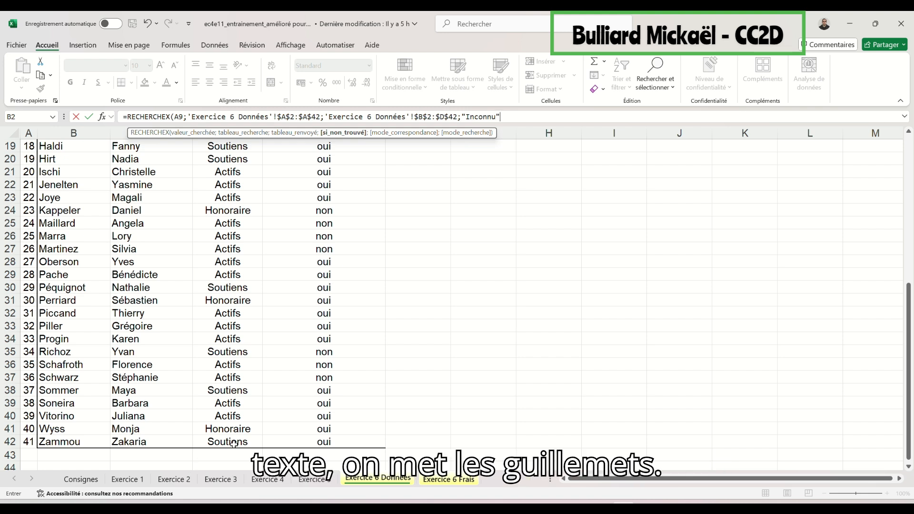
text(;)
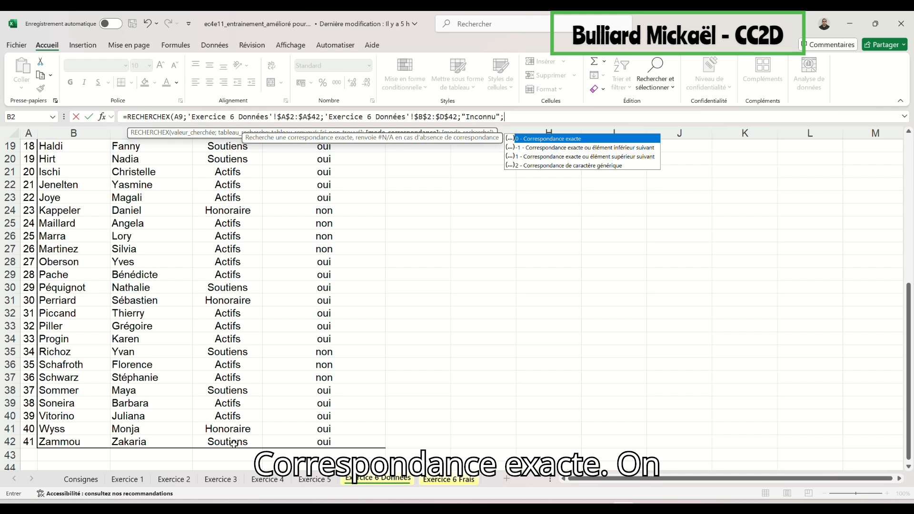
text(0)
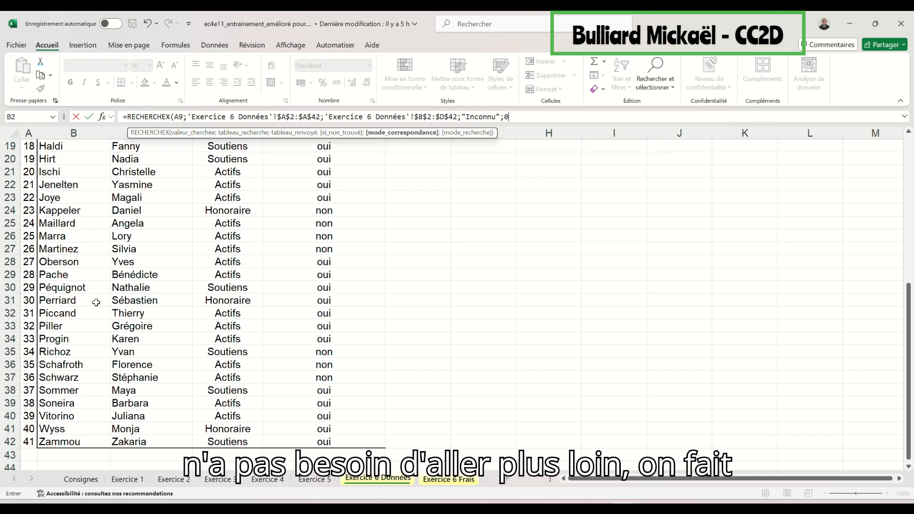
click(89, 116)
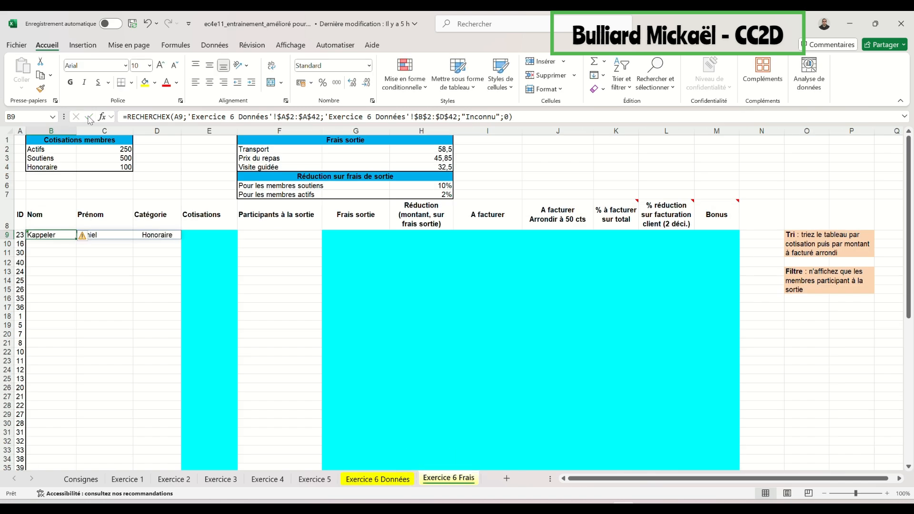
drag(76, 240, 80, 444)
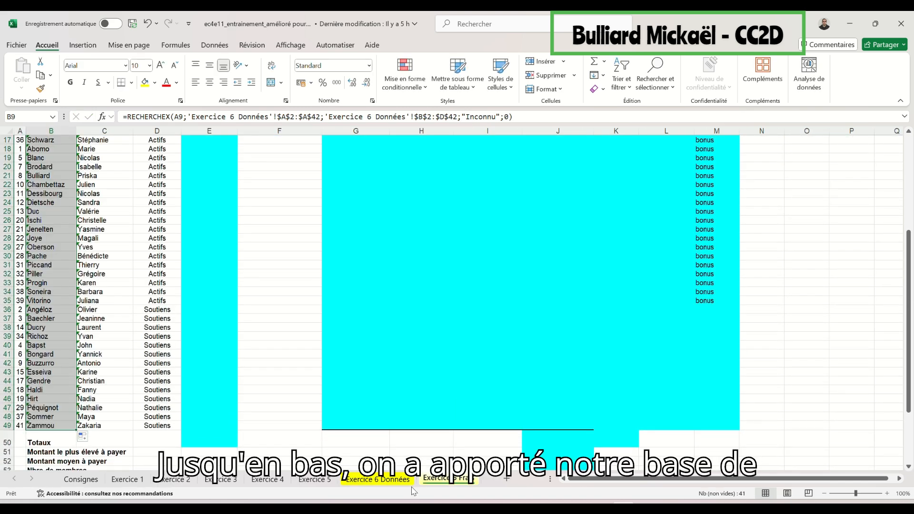
scroll(298, 382, up, 4)
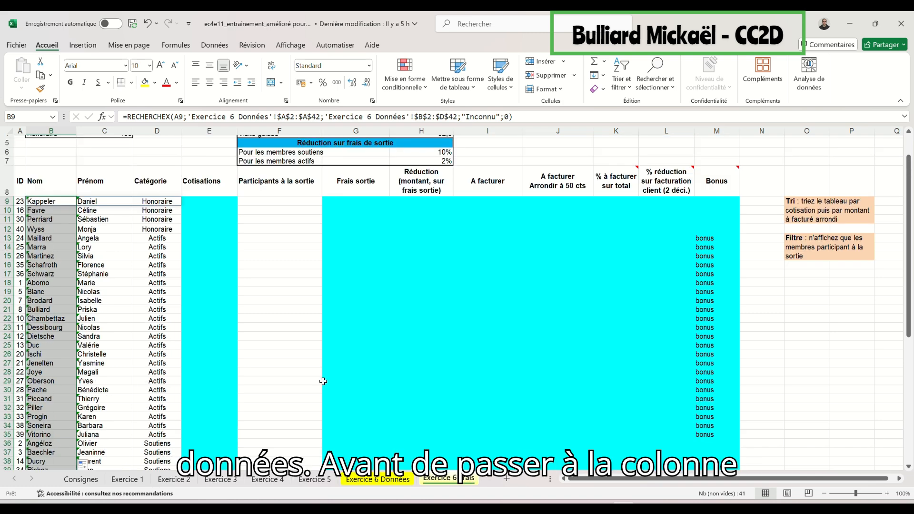
Step: Start a RECHERCHEX formula in F9, under Participants à la sortie, with the ID in A9 as lookup value
click(197, 203)
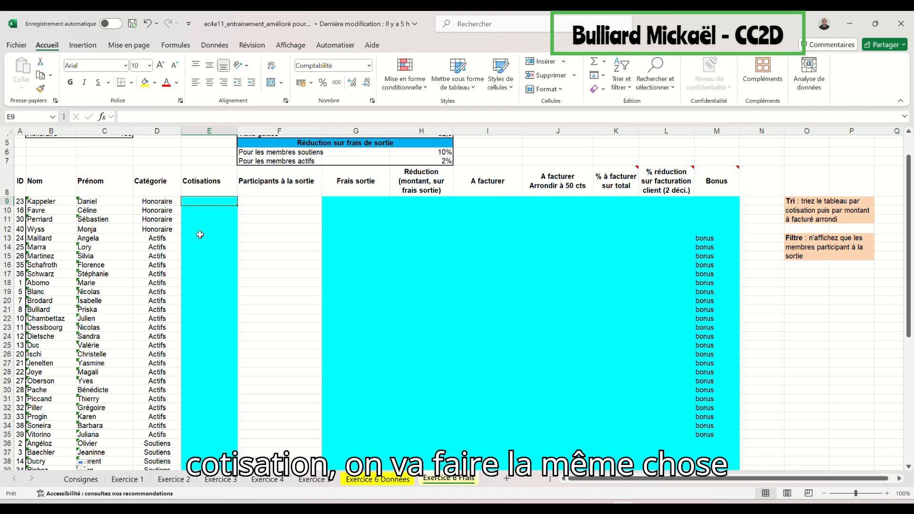
click(292, 202)
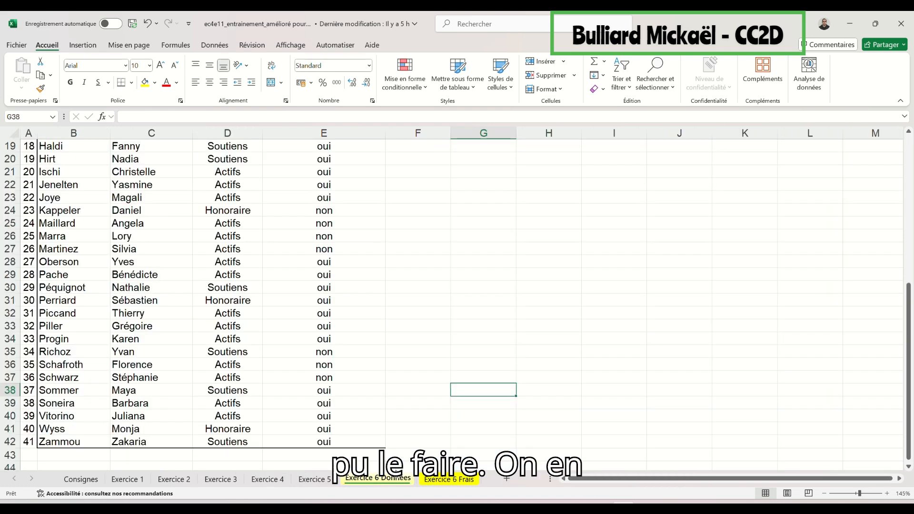
click(381, 480)
scroll(188, 263, up, 6)
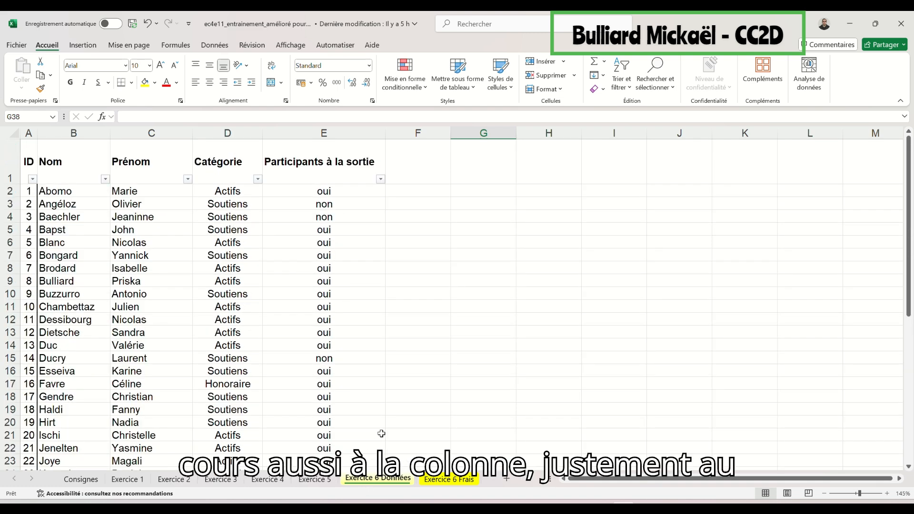
click(434, 480)
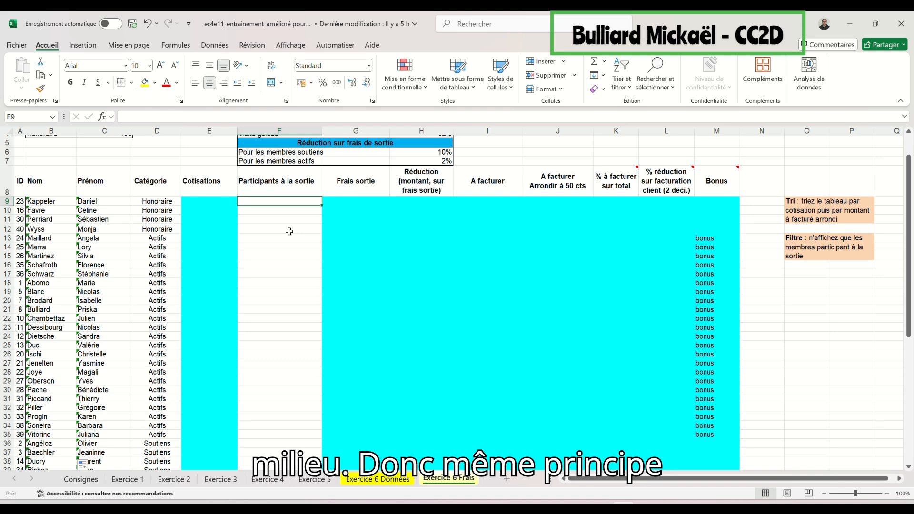
text(=recherchex)
key(Tab)
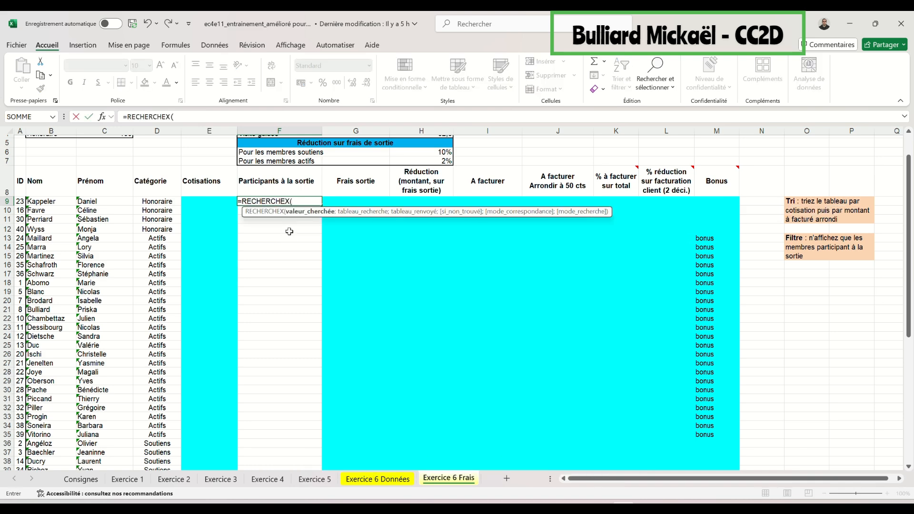
click(22, 202)
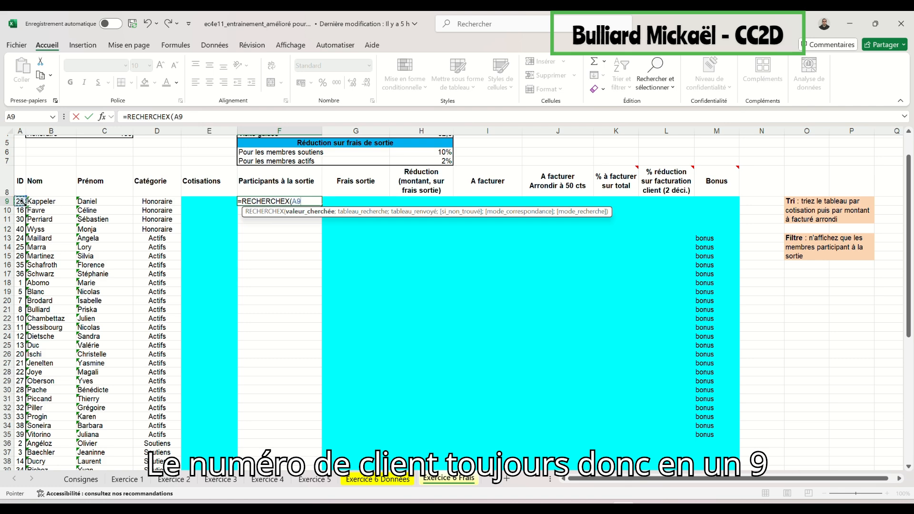
text(;)
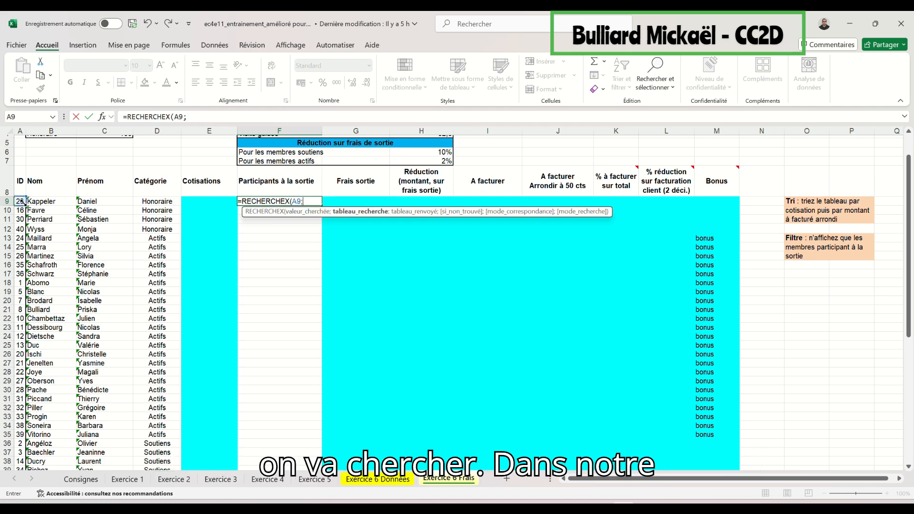
Step: Use the absolute ID range $A$2:$A$42 of Exercice 6 Données as the lookup array of the participants formula
click(369, 480)
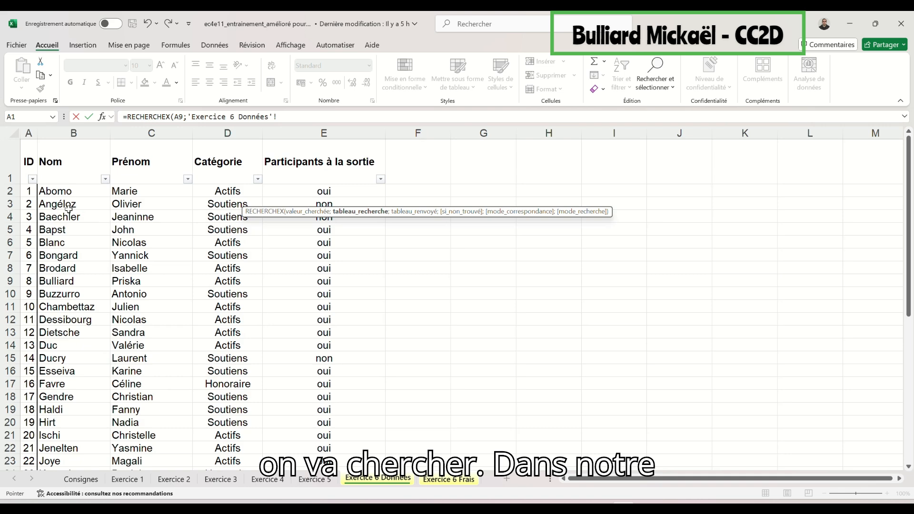
drag(30, 375, 35, 439)
key(F4)
text(;)
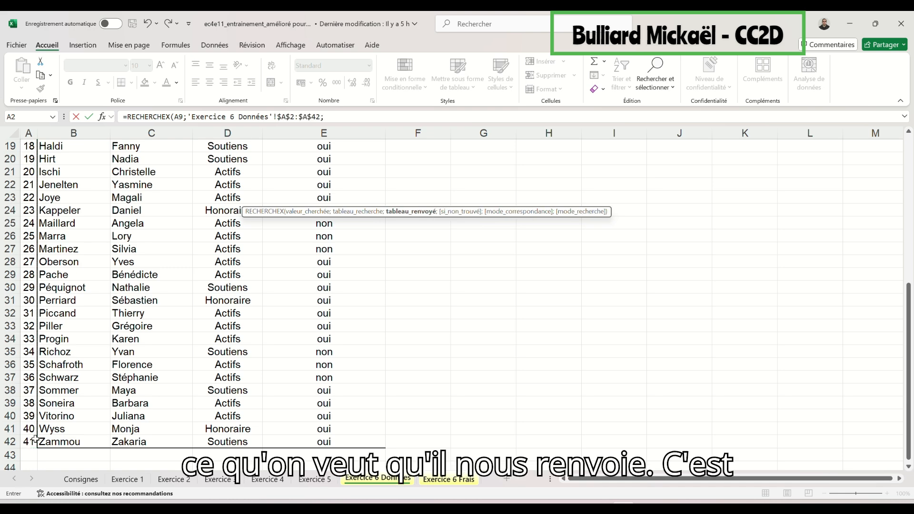
Step: Set the participants formula's return array to the Participants à la sortie column, $E$2:$E$42, as an absolute reference
scroll(374, 330, up, 6)
drag(325, 191, 345, 443)
key(F4)
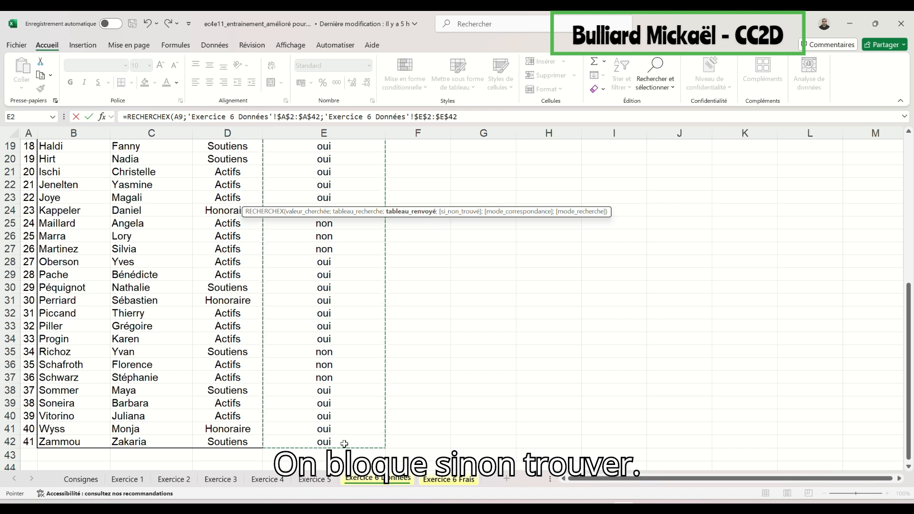
Step: Complete the participants formula with "x" as the not-found text and exact match 0, and fill it down column F to row 49
text(;)
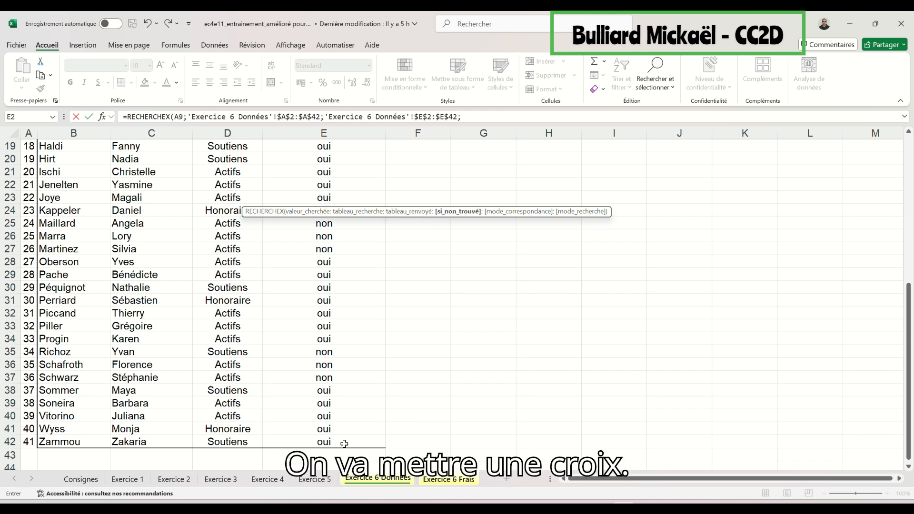
text("x)
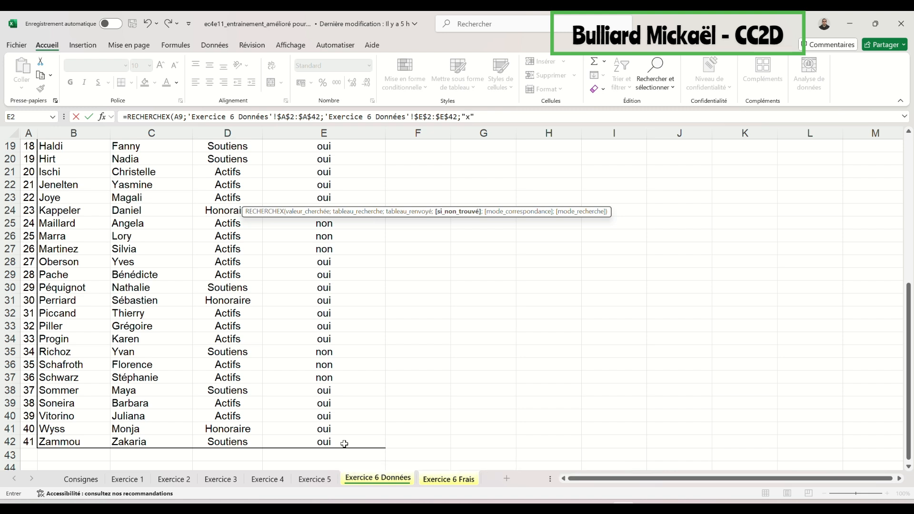
text(";)
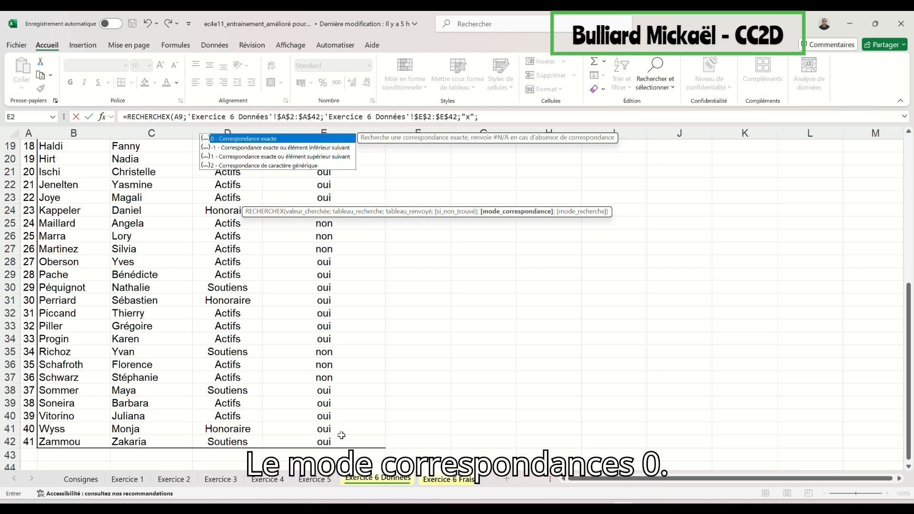
text(0)
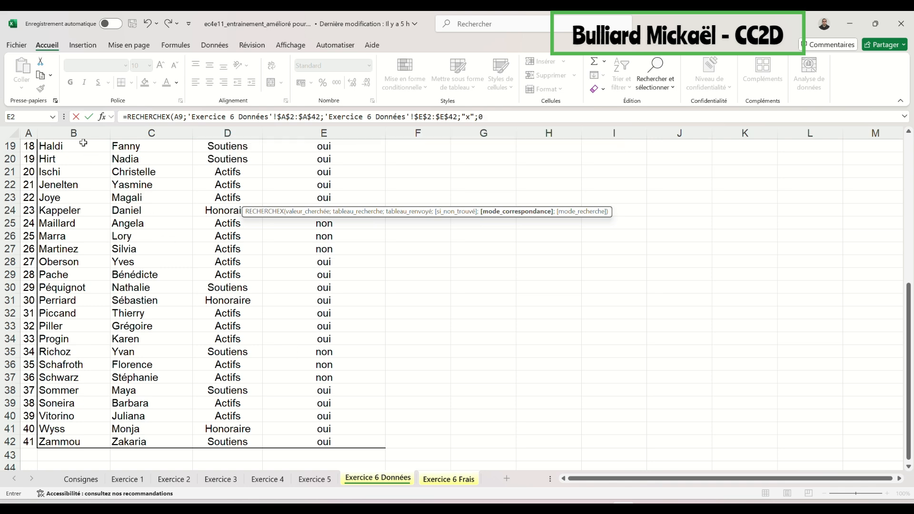
key(Return)
drag(322, 206, 312, 412)
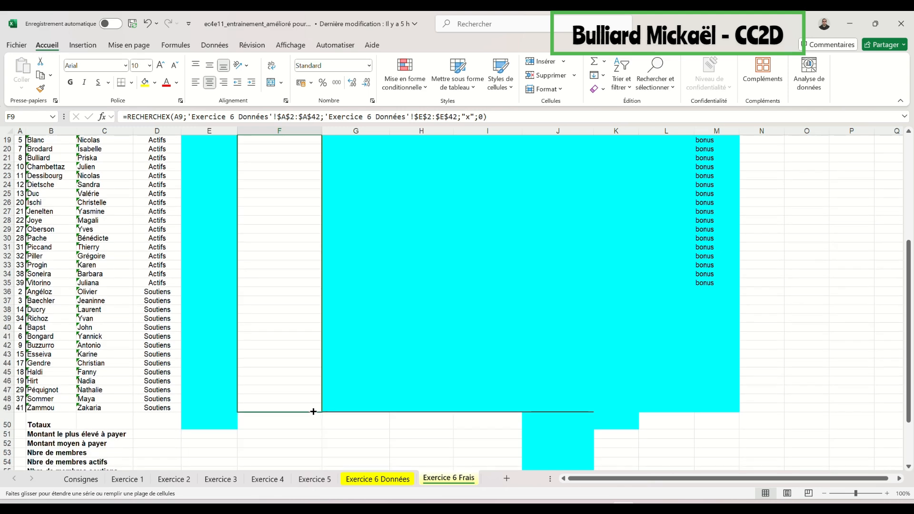
scroll(729, 292, up, 4)
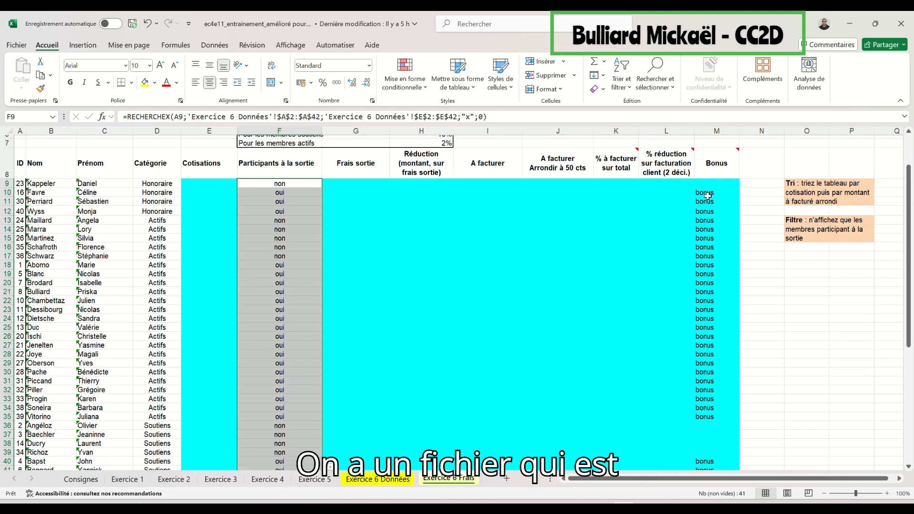
Step: Clear the existing formulas cell by cell in the Bonus column, from M10 down to M49
click(715, 186)
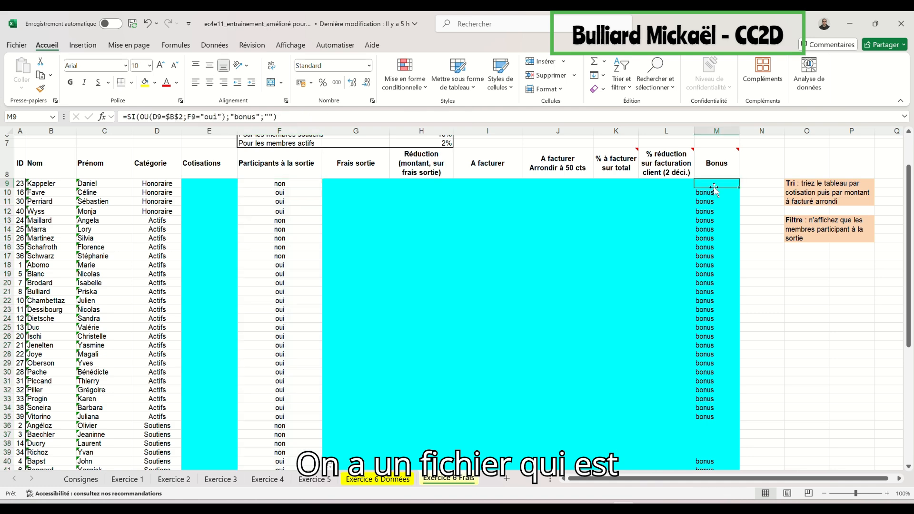
key(Down)
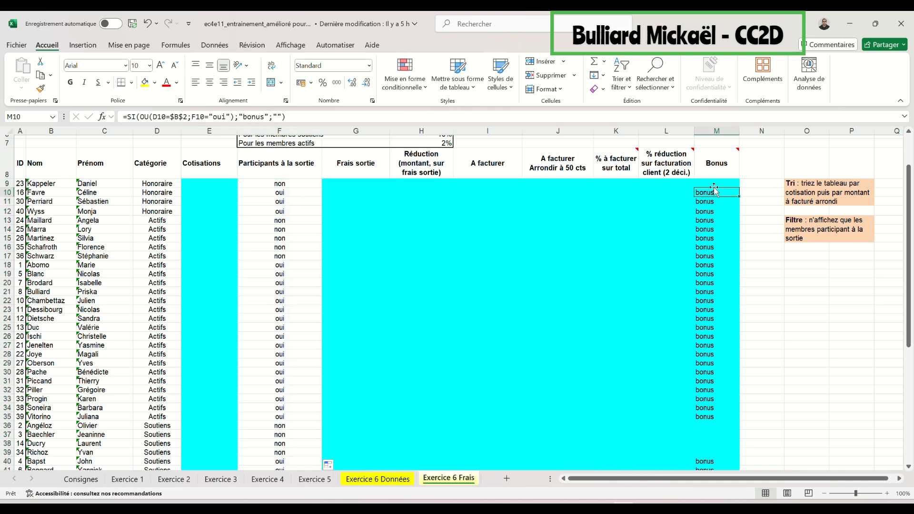
key(F2)
key(Return)
key(F2)
key(Return)
key(F2)
key(Return)
key(F2)
key(Return)
key(F2)
key(Return)
key(F2)
key(Return)
key(F2)
key(Return)
key(F2)
key(Return)
key(F2)
key(Return)
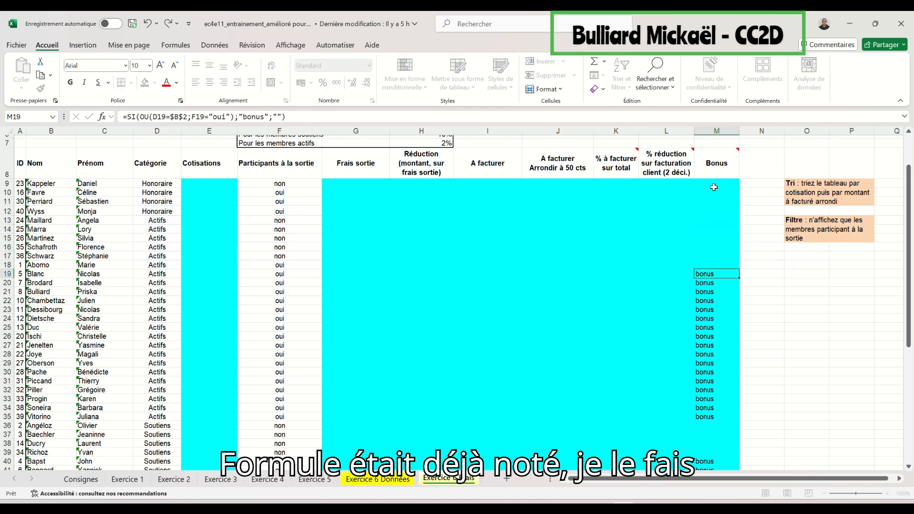
key(F2)
key(Return)
key(F2)
key(Return)
key(F2)
key(Return)
key(F2)
key(Return)
key(F2)
key(Return)
key(F2)
key(Return)
key(F2)
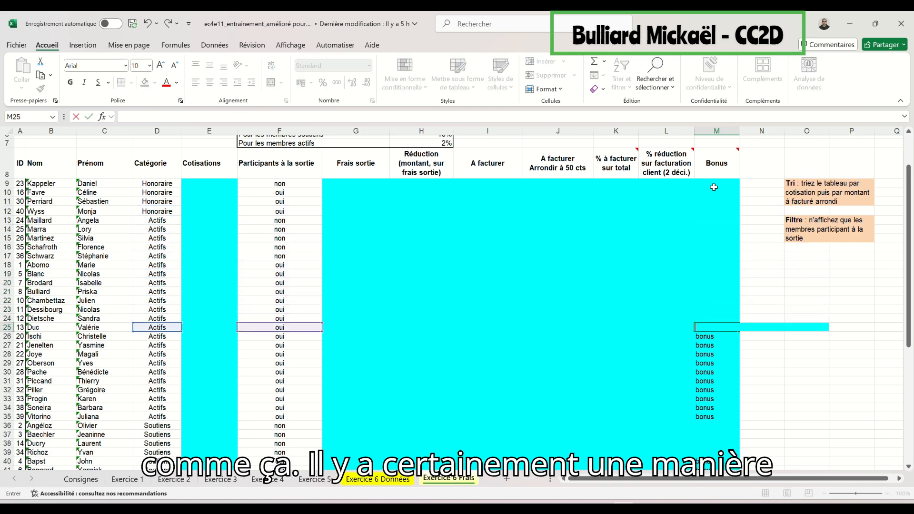
key(Return)
key(F2)
key(Return)
key(F2)
key(Return)
key(F2)
key(Return)
key(F2)
key(Return)
key(F2)
key(Return)
key(F2)
key(Return)
key(F2)
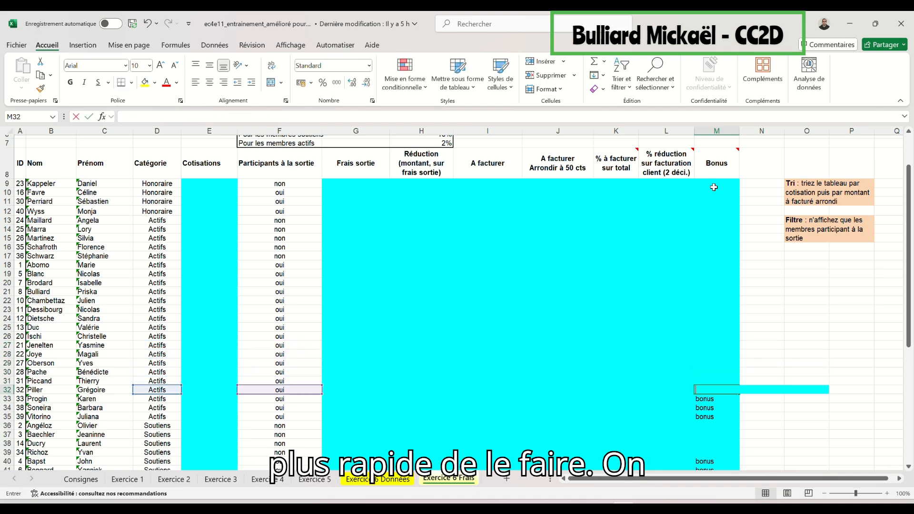
key(Return)
key(F2)
key(Return)
key(F2)
key(Return)
key(F2)
key(Return)
key(F2)
key(Return)
key(F2)
key(Return)
key(F2)
key(Return)
key(F2)
key(Return)
key(F2)
key(Return)
key(F2)
key(Return)
key(F2)
key(Return)
key(F2)
key(Return)
key(F2)
key(Return)
key(F2)
key(Return)
key(F2)
key(Return)
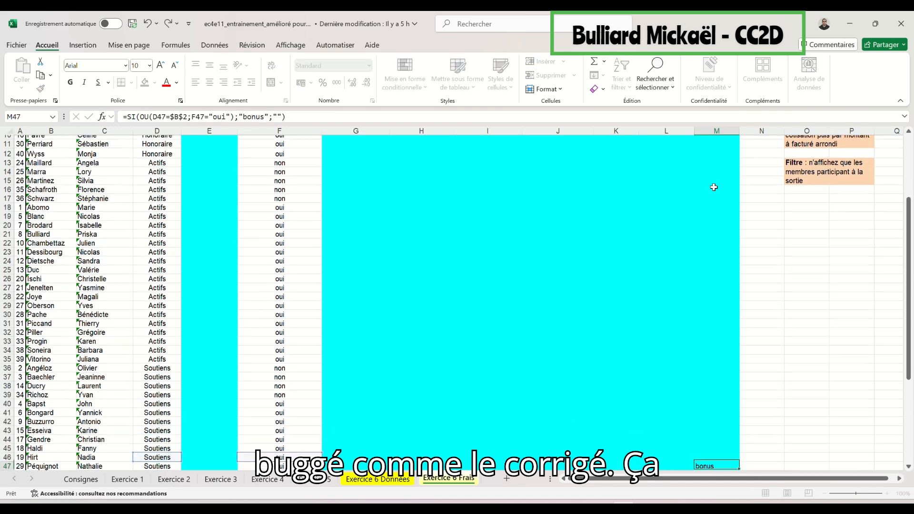
key(F2)
key(Return)
key(F2)
key(Return)
key(F2)
key(Return)
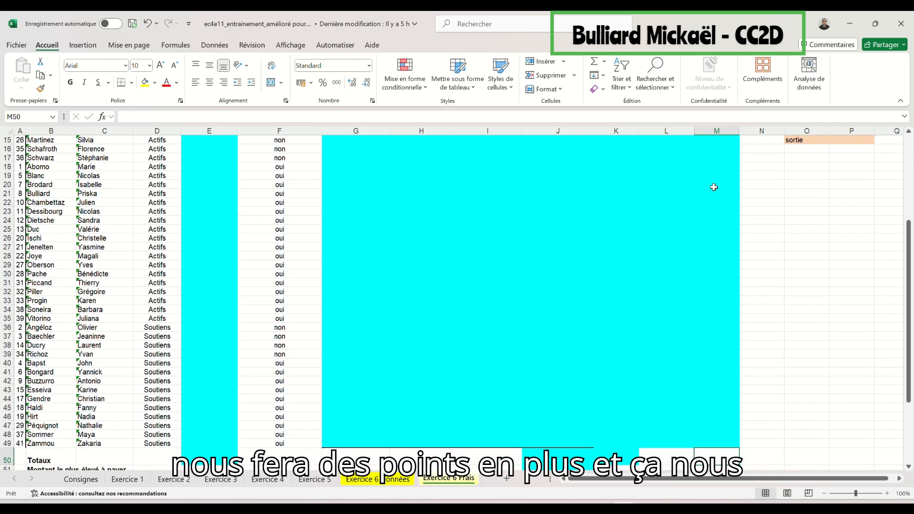
Step: Start a SI.CONDITIONS formula in E9, under Cotisations, returning $C$2 when the category in D9 equals $B$2 (Actifs)
scroll(714, 187, up, 5)
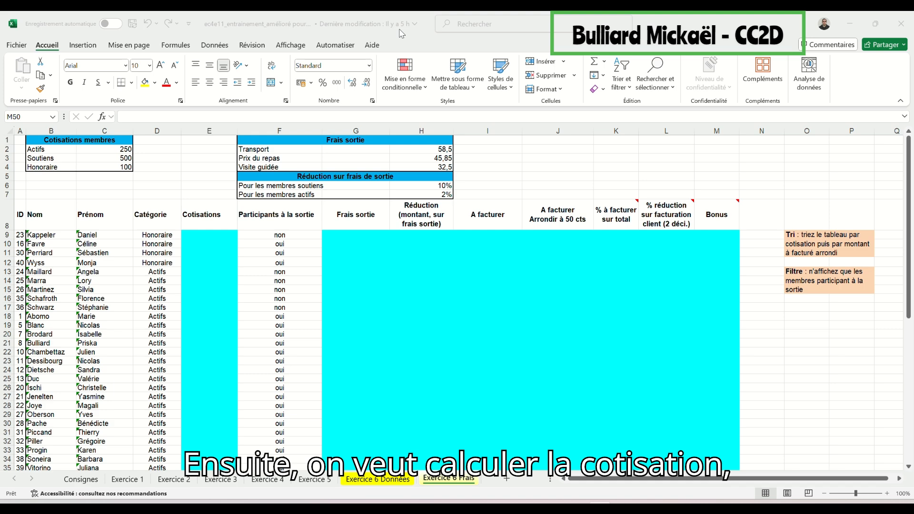
click(213, 235)
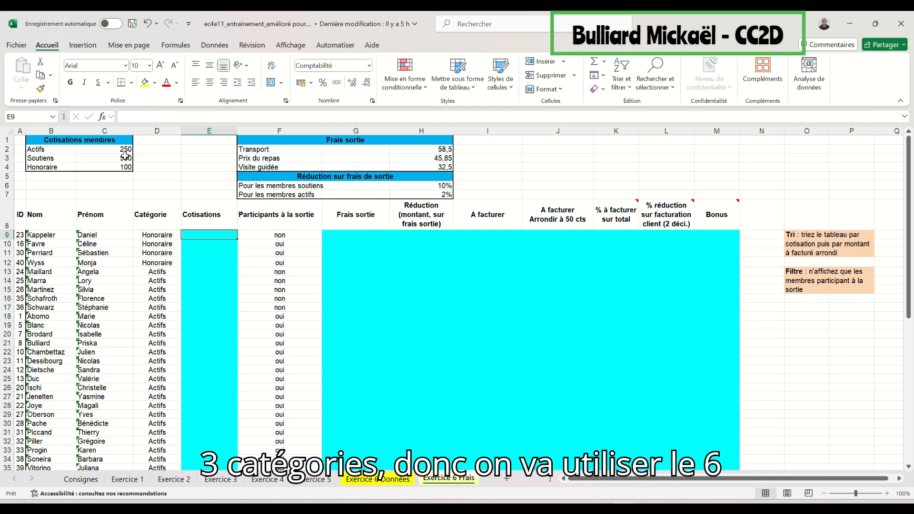
text(=si)
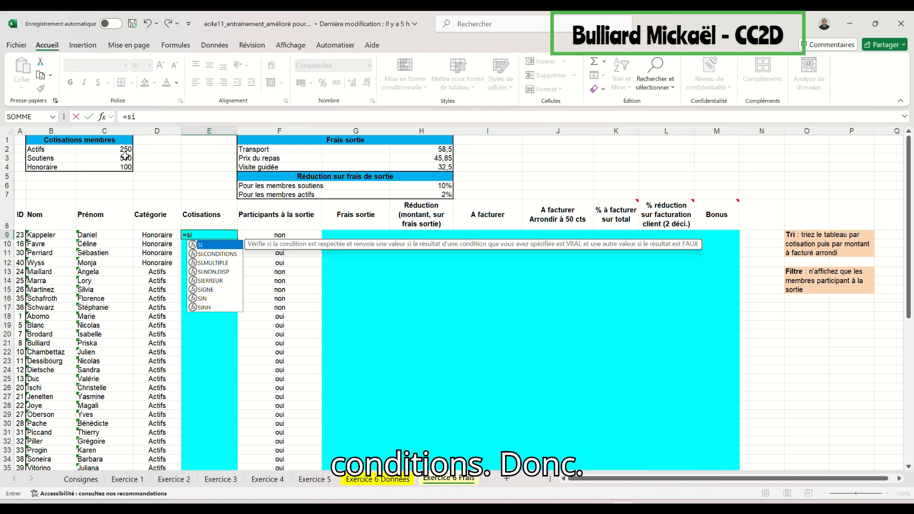
key(Down)
key(Tab)
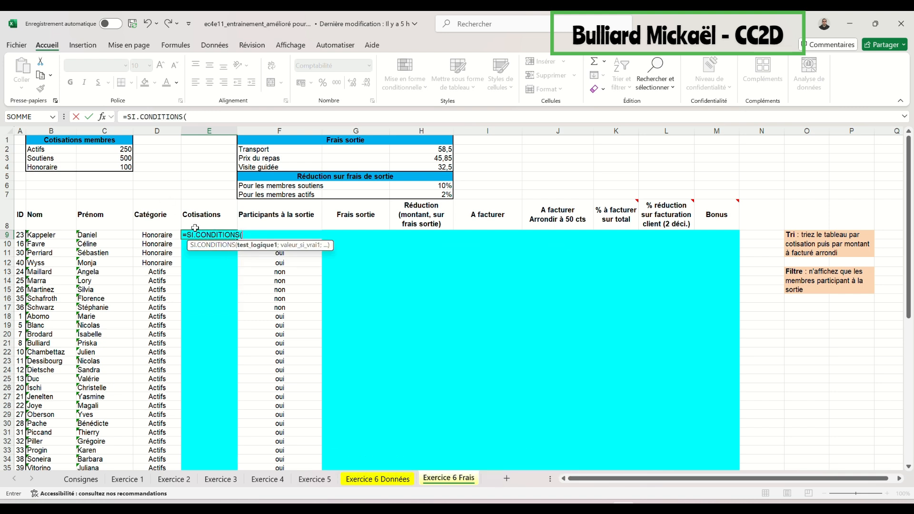
click(164, 236)
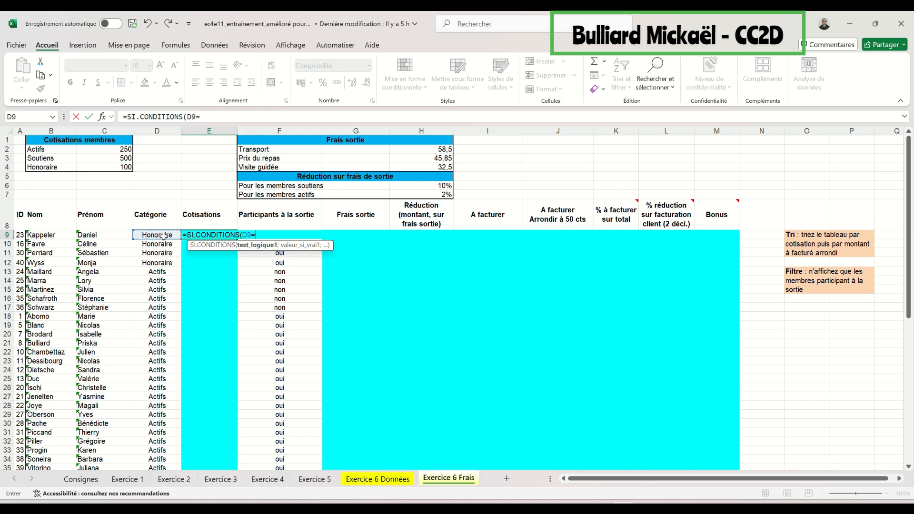
click(56, 149)
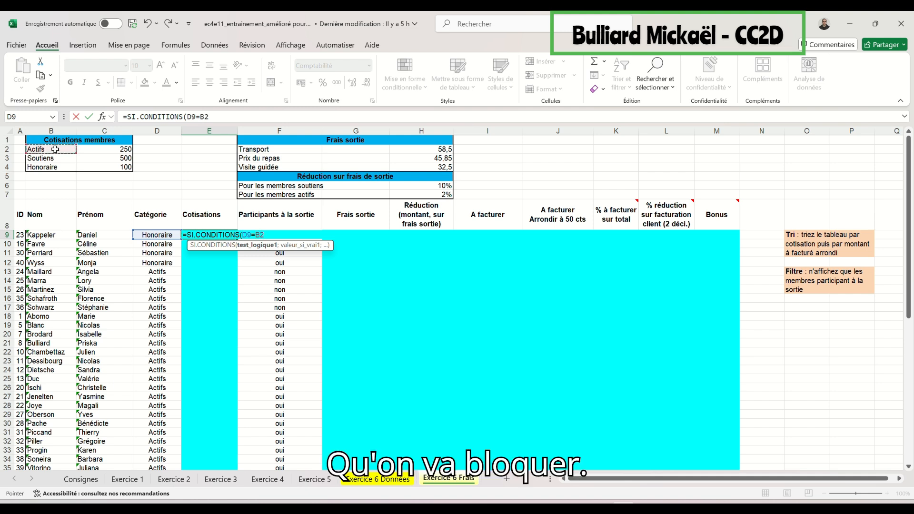
key(F2)
key(F4)
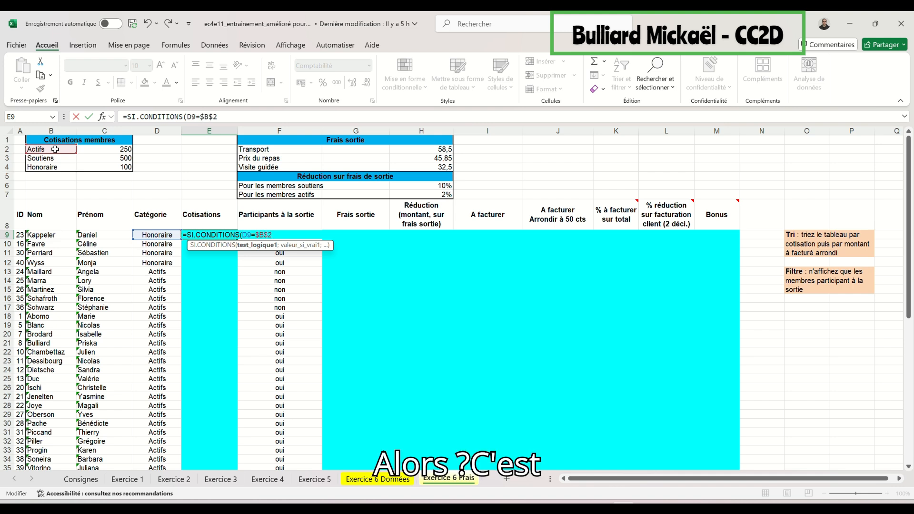
text(;)
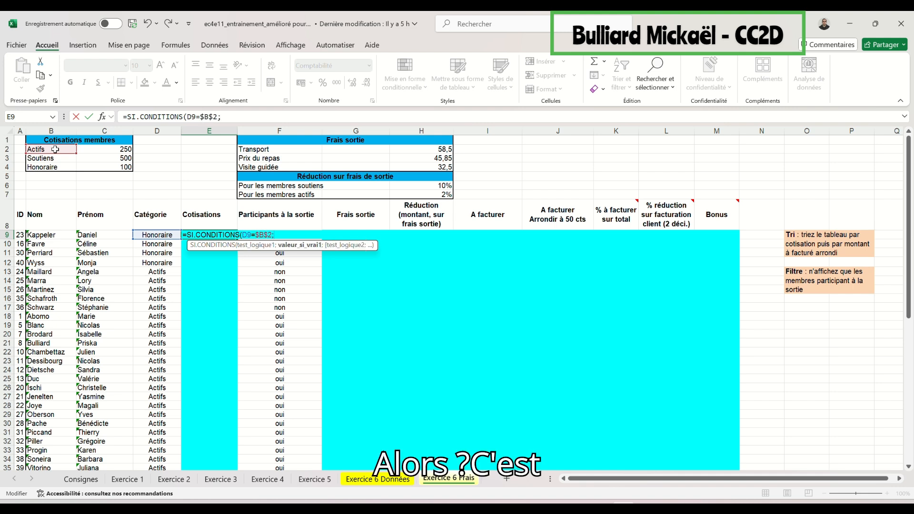
click(104, 151)
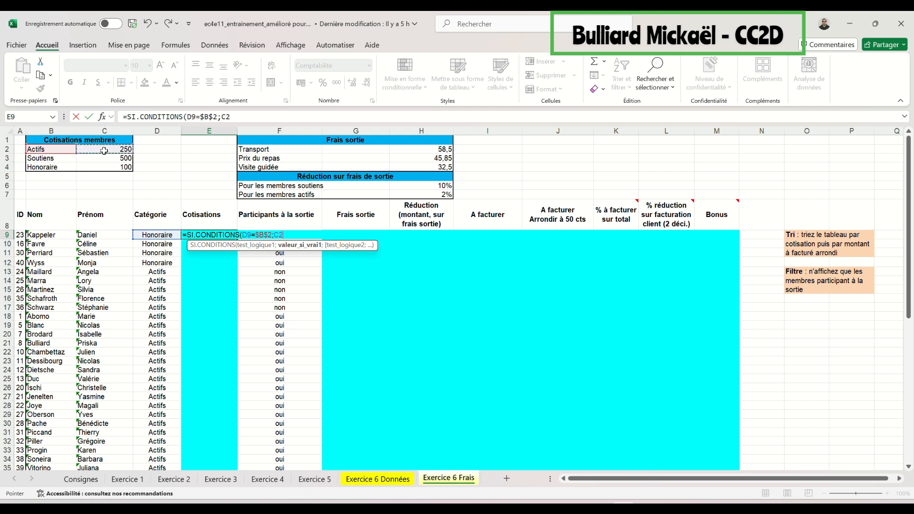
key(F4)
text(;)
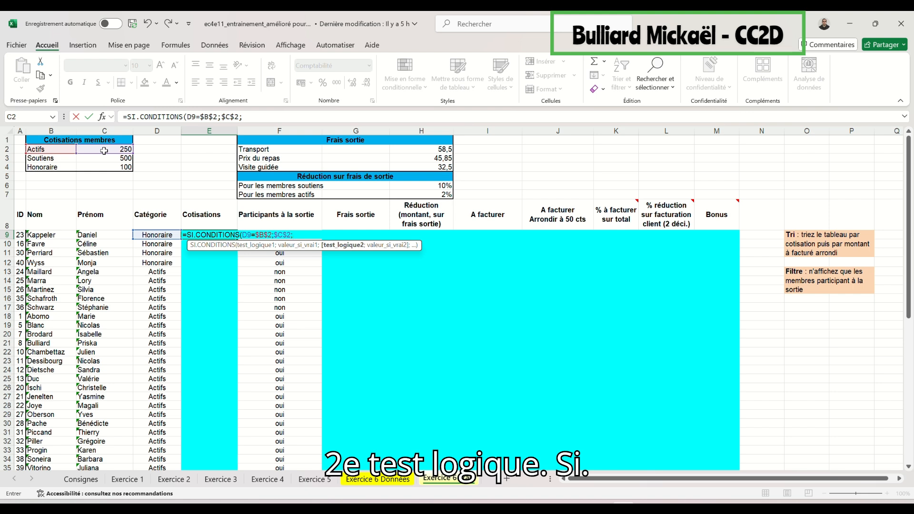
Step: Add a second condition to the Cotisations formula, returning $C$3 when D9 equals $B$3 (Soutiens)
click(156, 234)
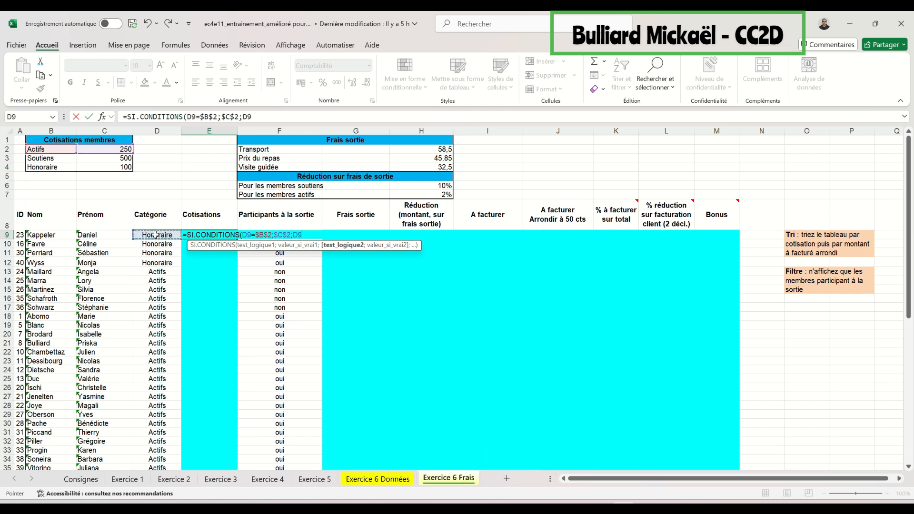
text(=)
click(58, 160)
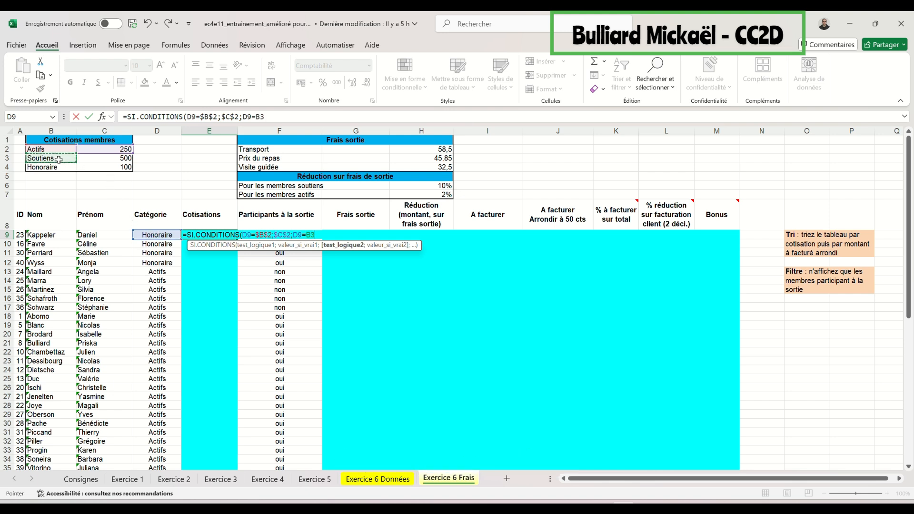
key(F4)
text(;)
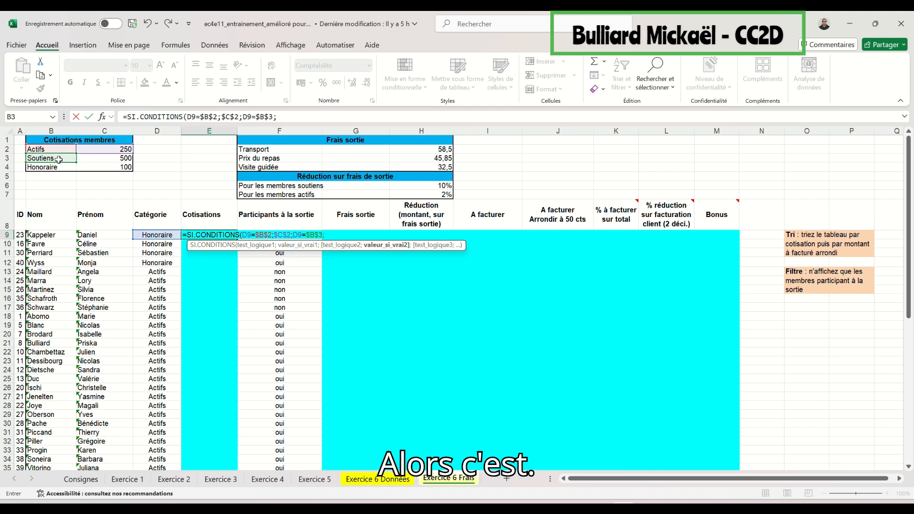
click(108, 158)
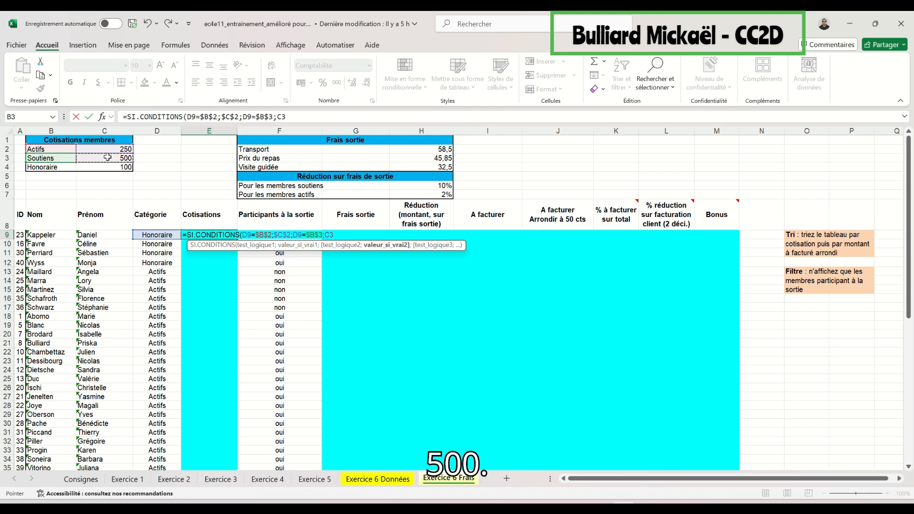
key(F4)
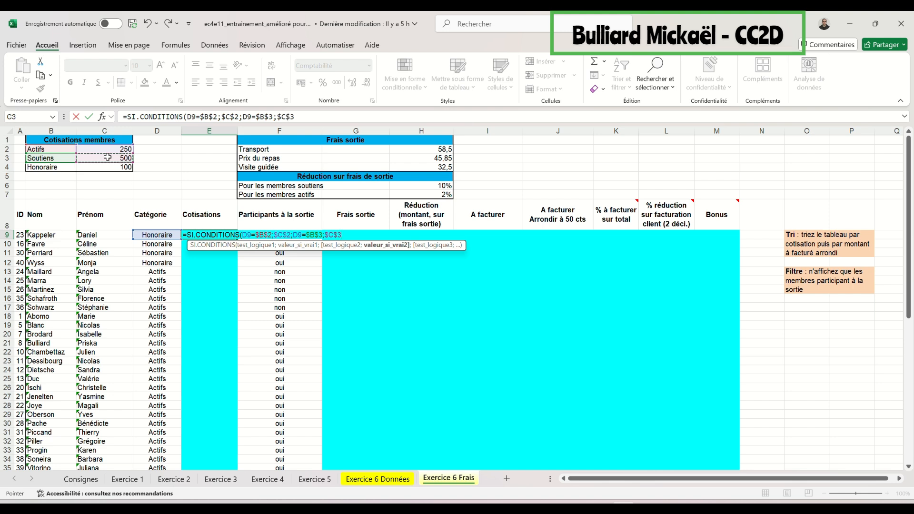
text(;)
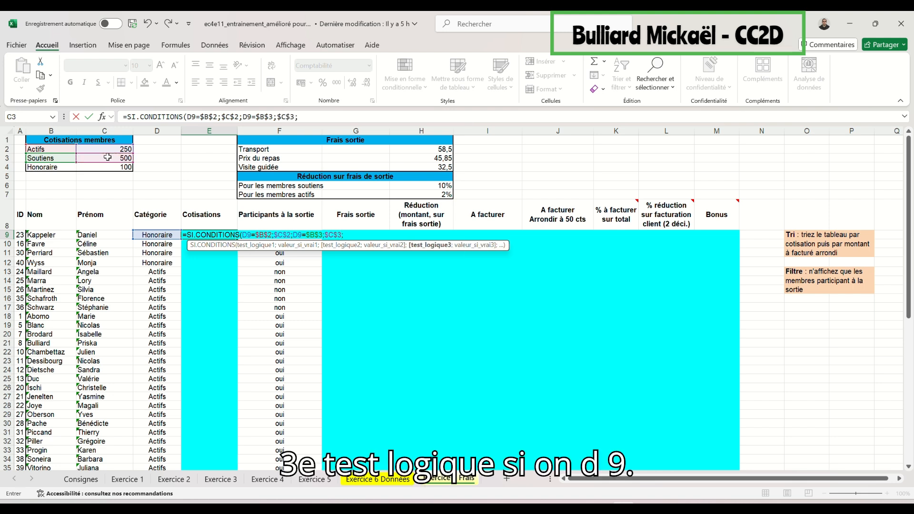
Step: Add a third condition returning $C$4 when D9 equals $B$4 (Honoraire), and fill the formula down column E to row 49
click(164, 236)
text(=)
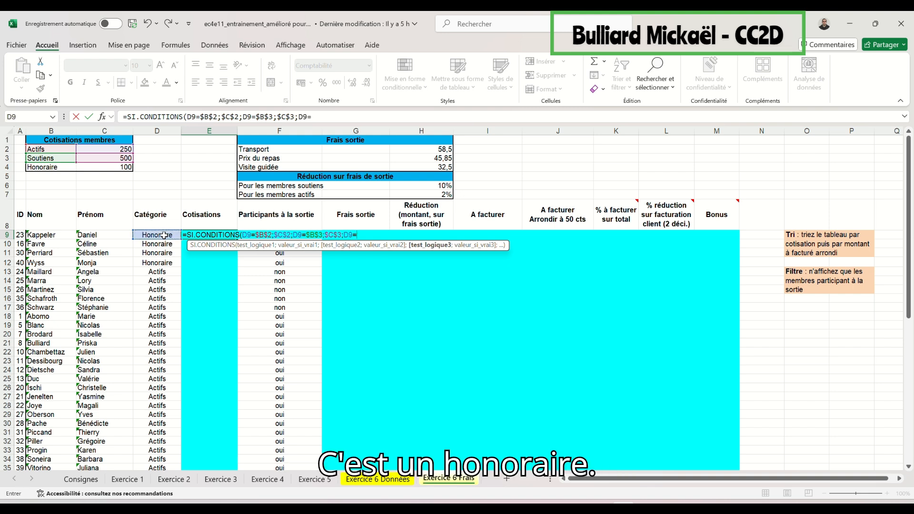
click(50, 168)
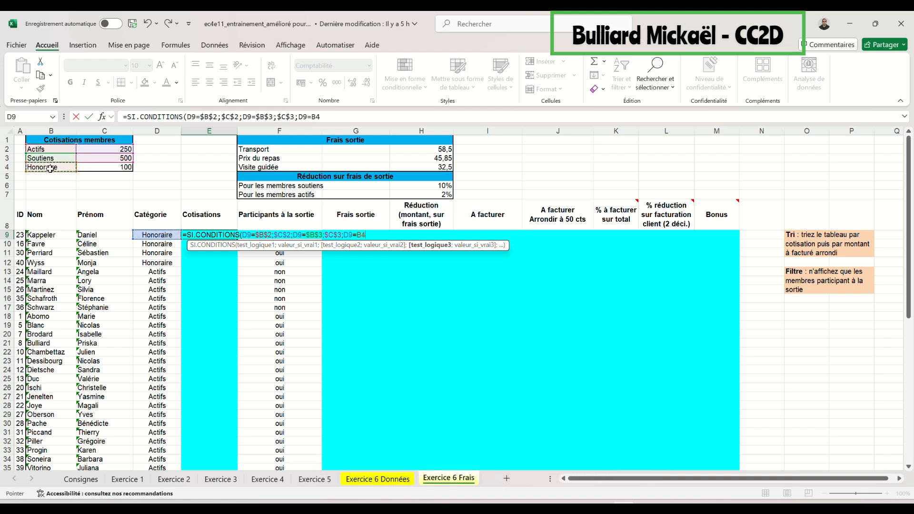
key(F4)
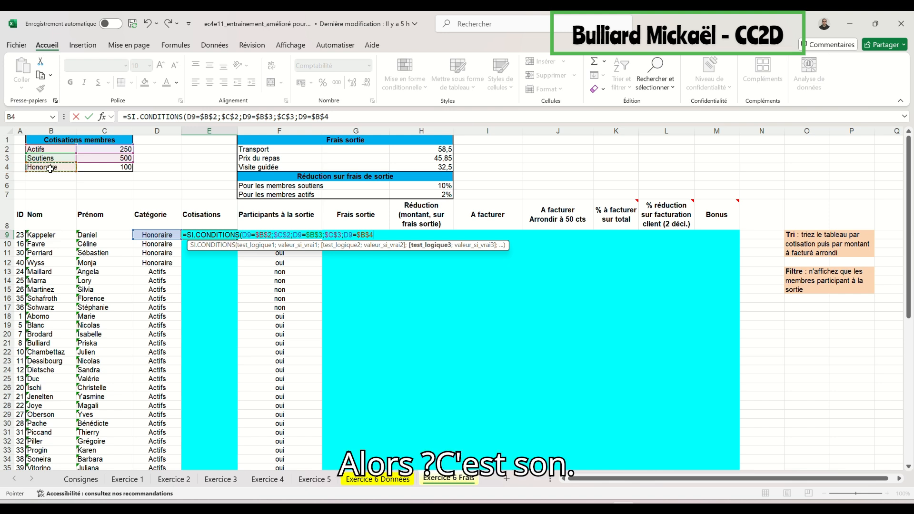
text(;)
click(93, 167)
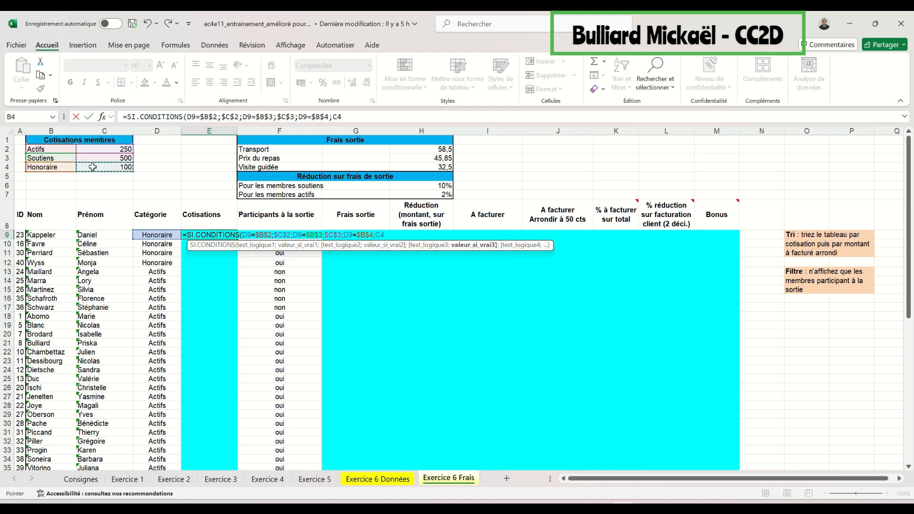
key(F4)
key(ctrl+Return)
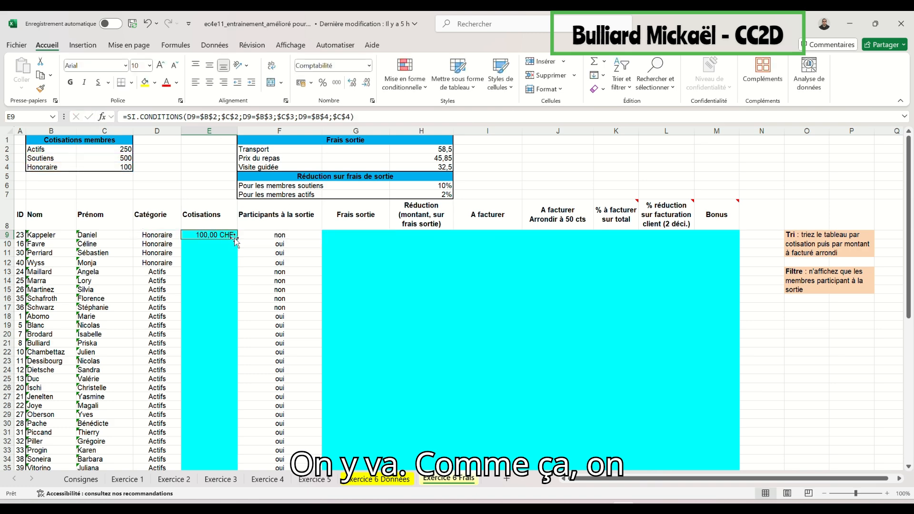
drag(237, 239, 243, 428)
scroll(297, 353, up, 3)
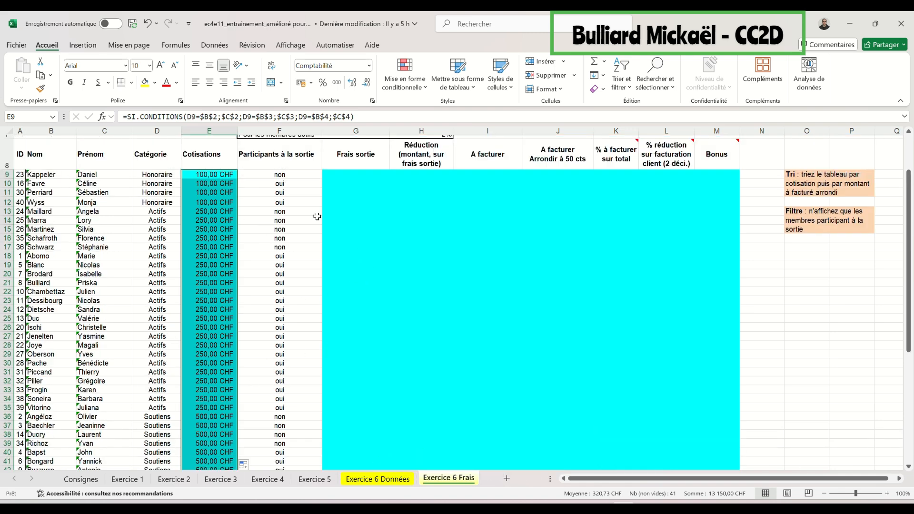
Step: Start a SI formula in G9, under Frais sortie, testing whether the participation value in F9 equals "oui"
click(359, 176)
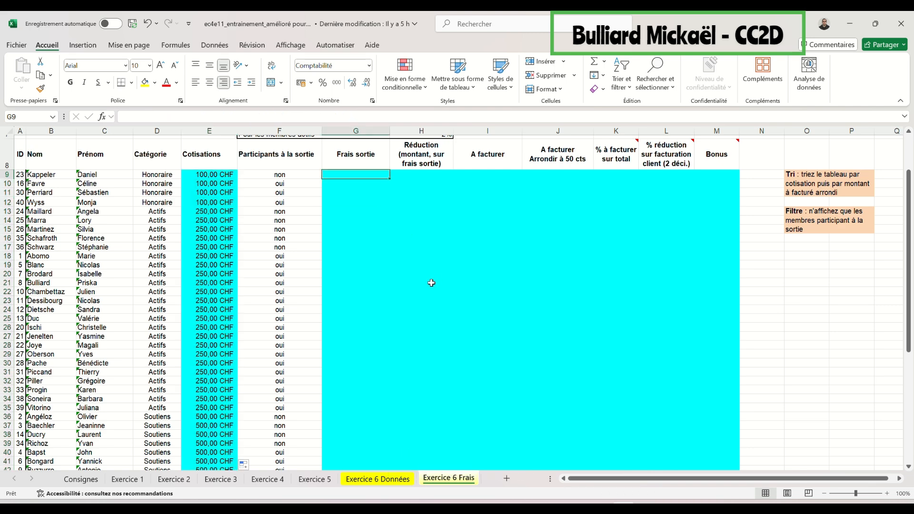
scroll(431, 282, up, 3)
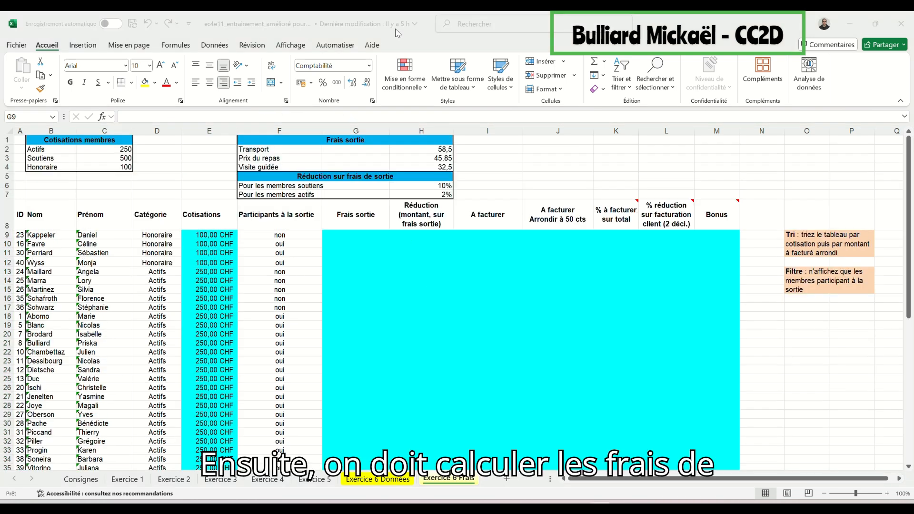
click(349, 240)
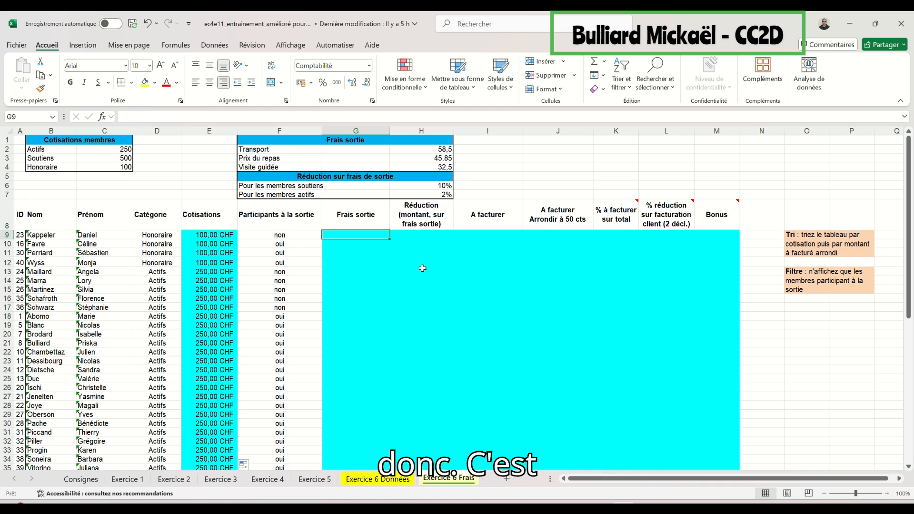
text(=Si)
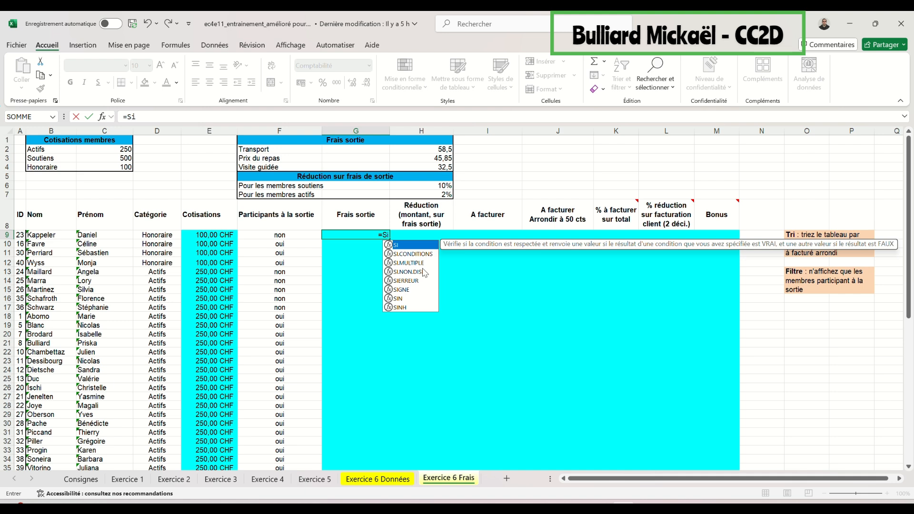
double_click(408, 244)
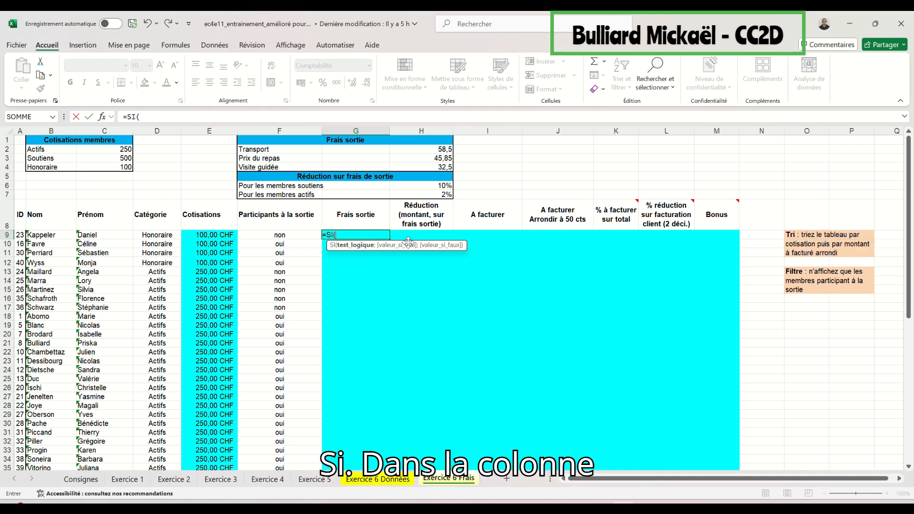
click(282, 236)
text(="oui")
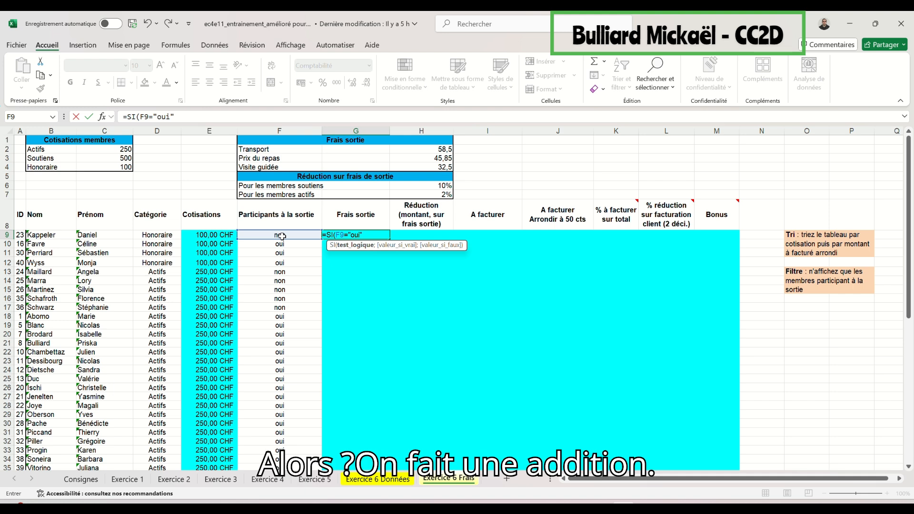
text(;)
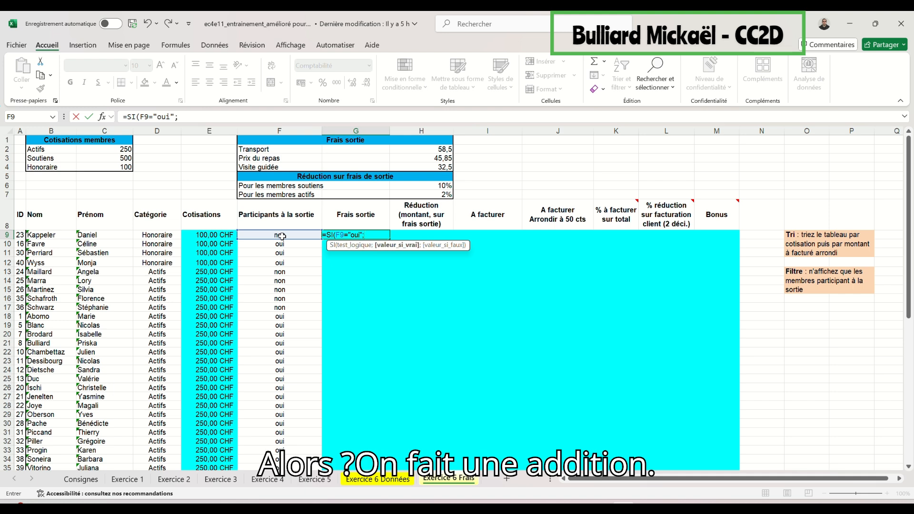
Step: Return $H$2+H3+H4 when the test is true and 0 otherwise, and fill the formula down column G to row 49
click(446, 149)
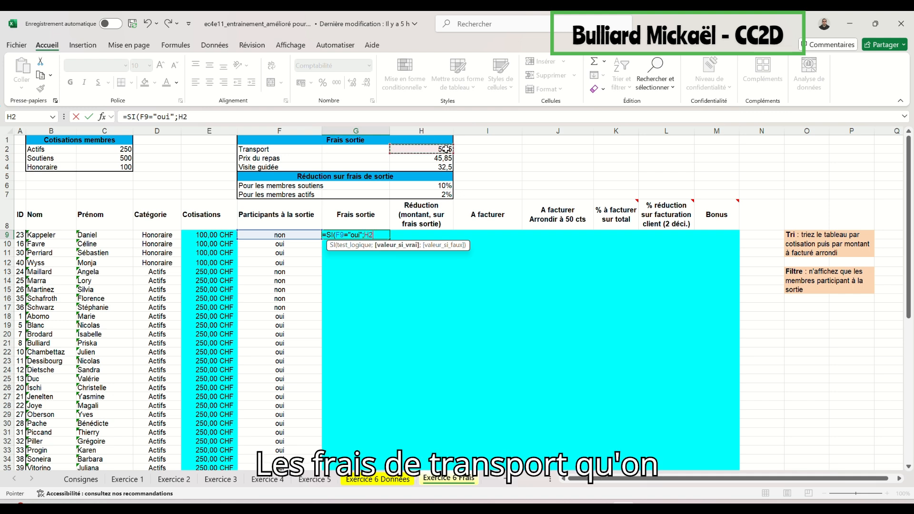
key(F4)
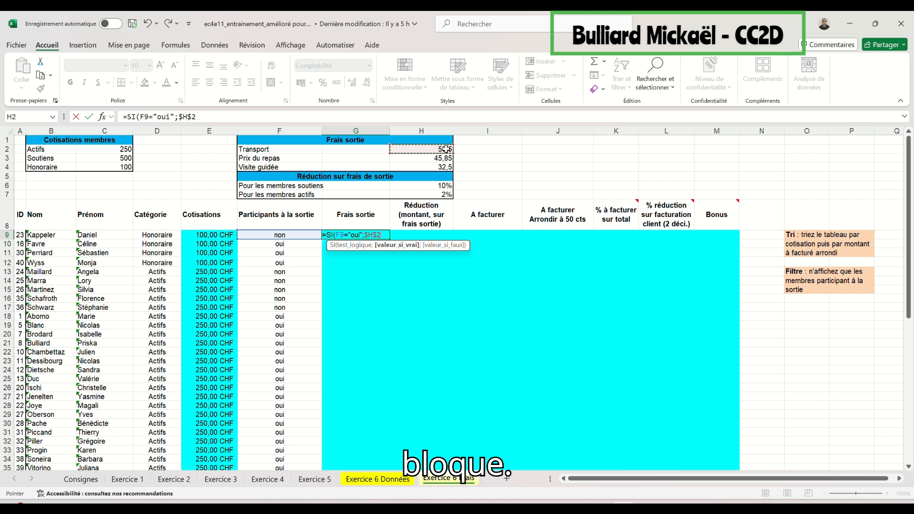
text(+)
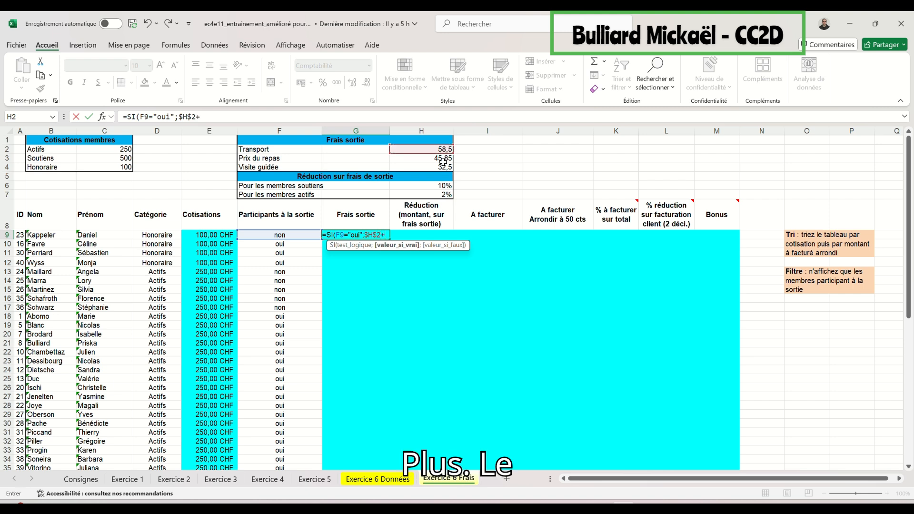
click(445, 160)
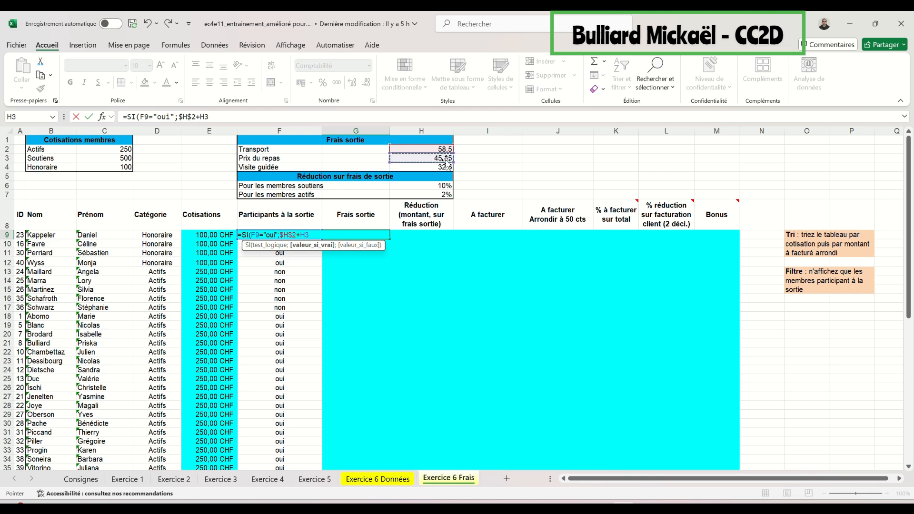
text(+)
click(440, 167)
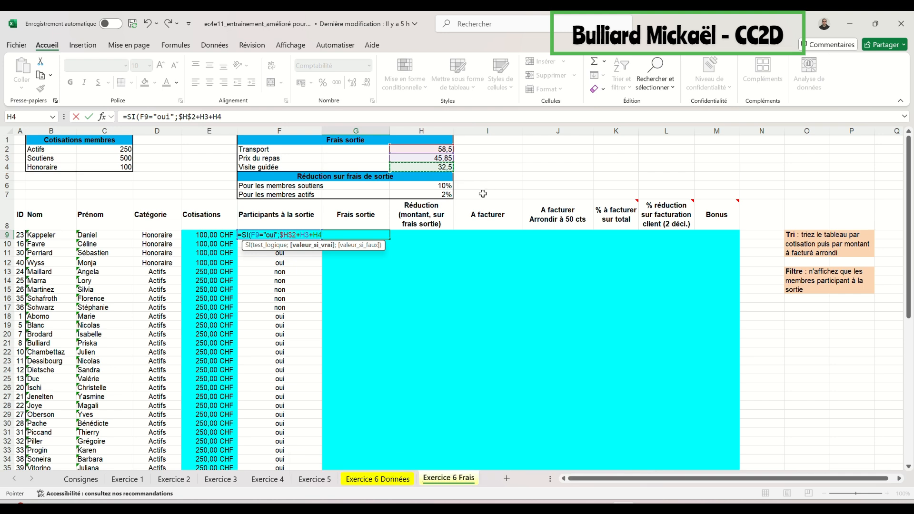
text(;)
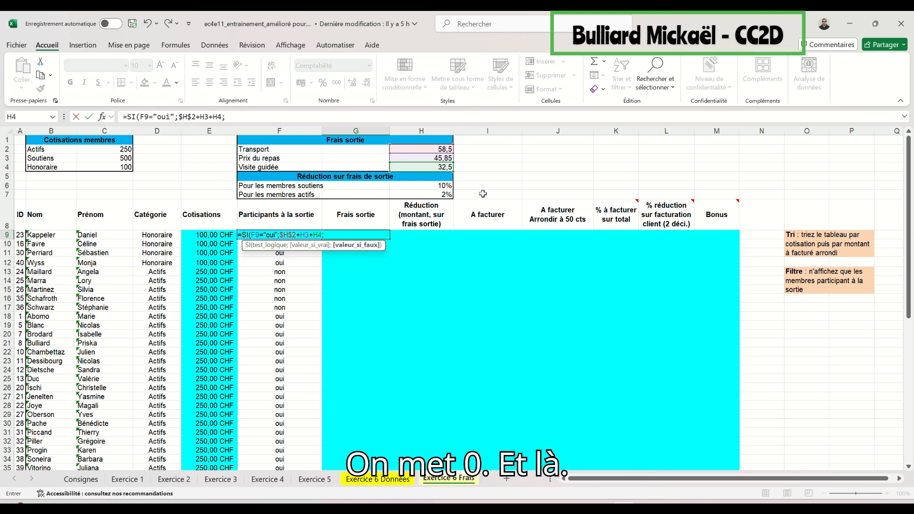
text(0)
click(89, 117)
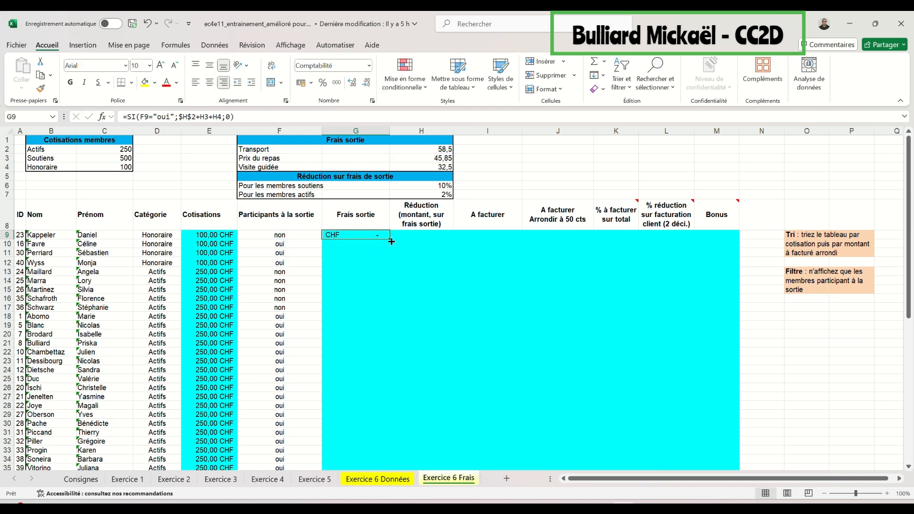
drag(389, 239, 389, 409)
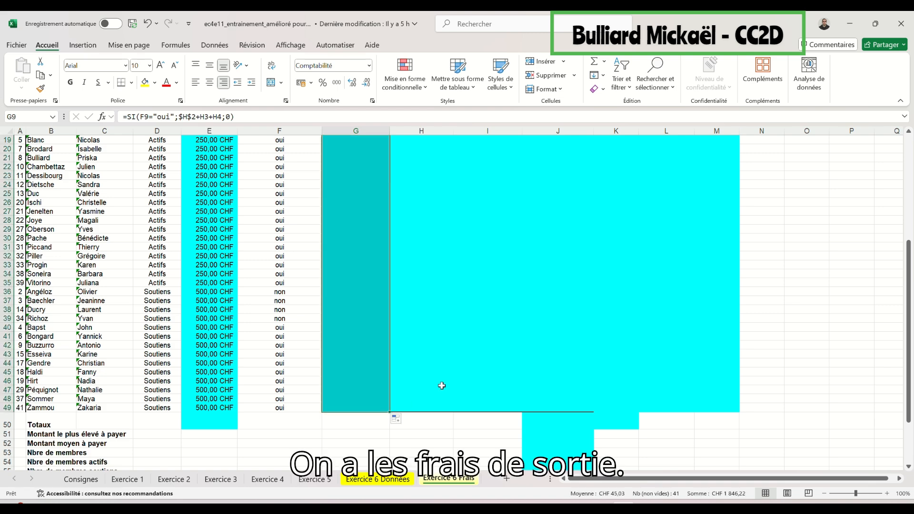
scroll(510, 418, up, 6)
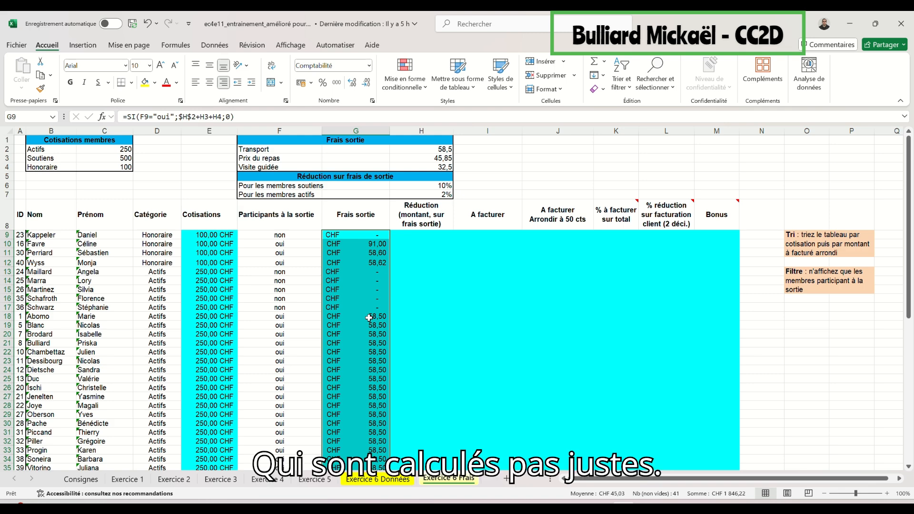
Step: Make the H3 and H4 references in the G9 formula absolute ($H$3, $H$4) and refill it down column G to row 49
click(369, 318)
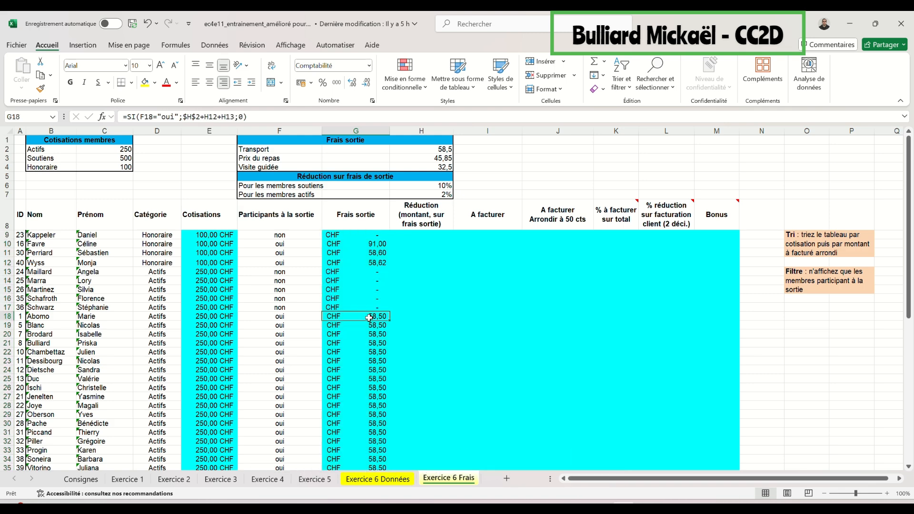
click(363, 234)
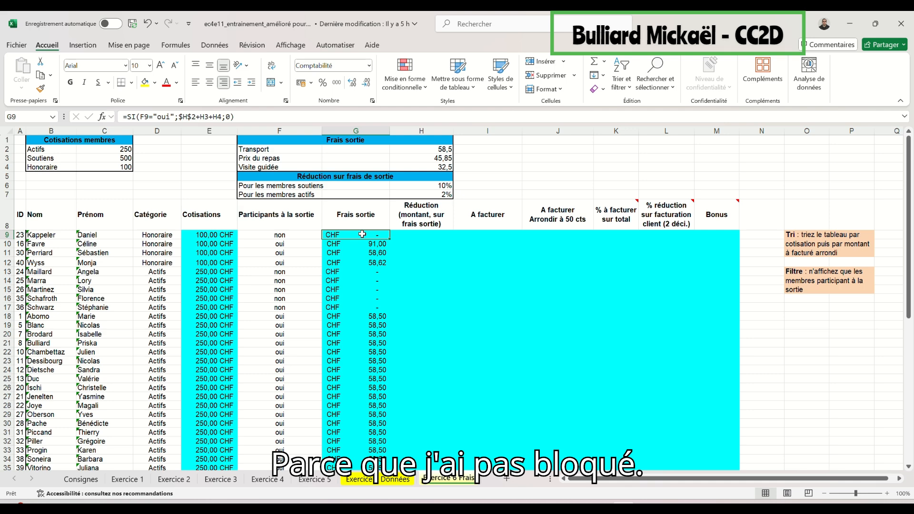
click(209, 117)
key(F4)
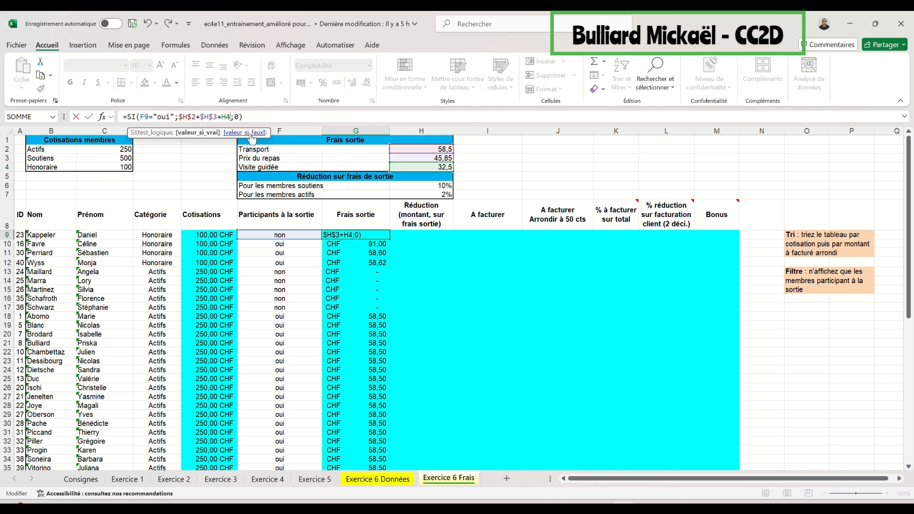
key(F4)
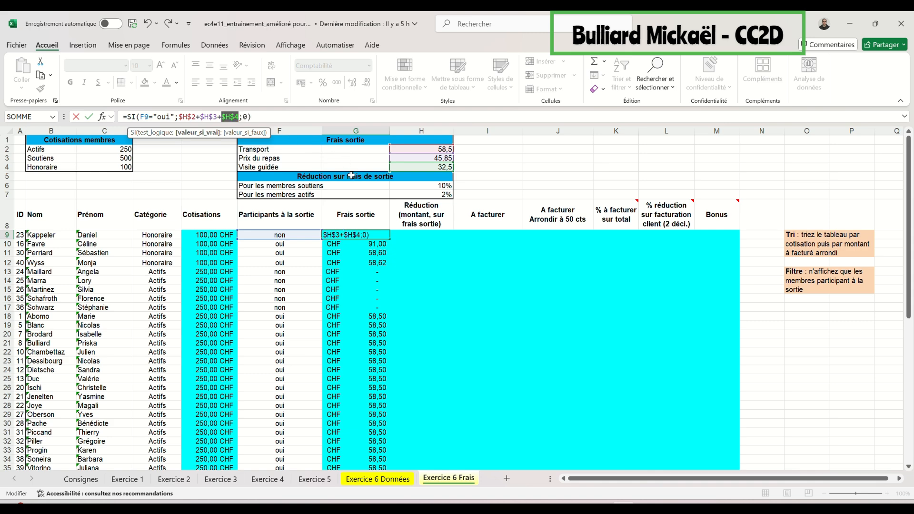
click(89, 116)
drag(390, 240, 398, 437)
scroll(431, 399, up, 3)
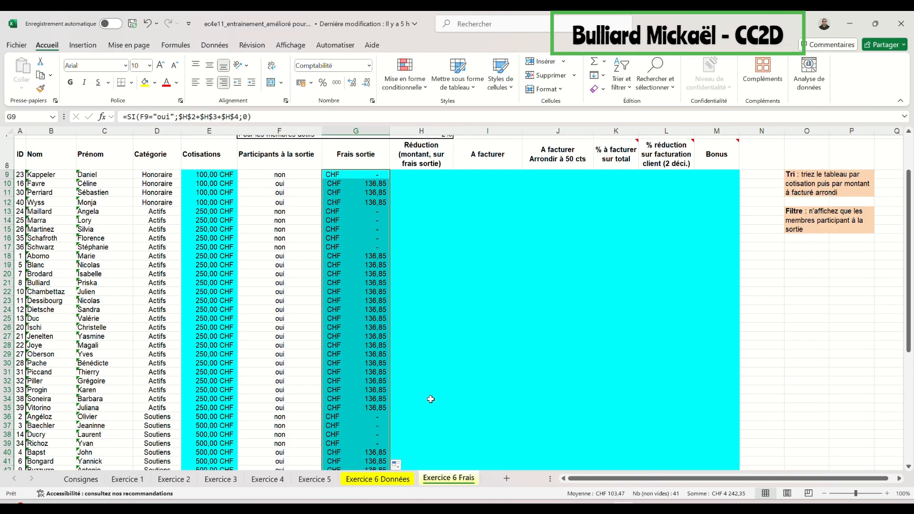
Step: Start a SI formula with a nested ET in H9, under Réduction, whose first condition is D9=$B$2 (Actifs)
scroll(453, 266, up, 2)
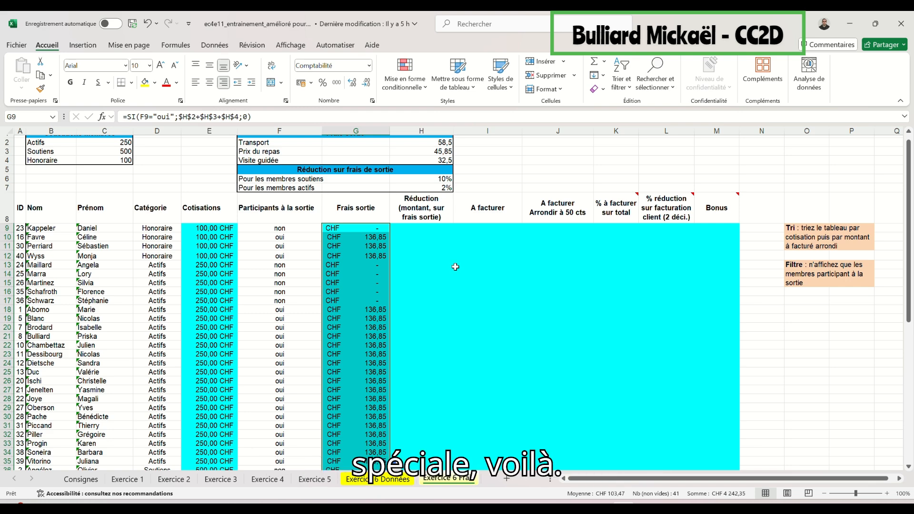
click(424, 229)
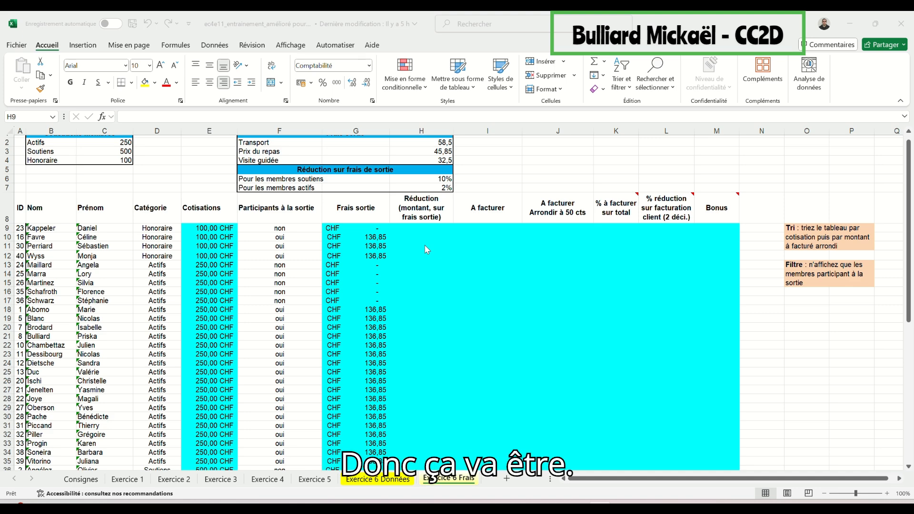
text(=si)
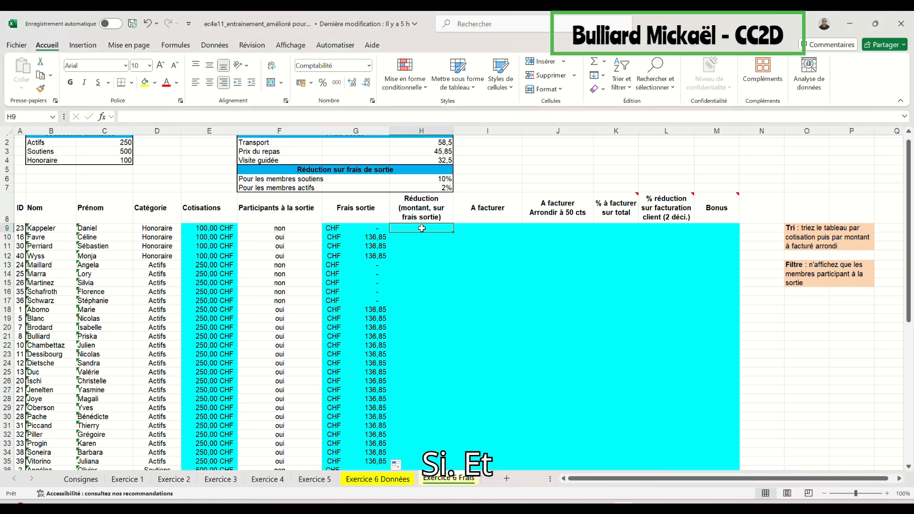
key(Tab)
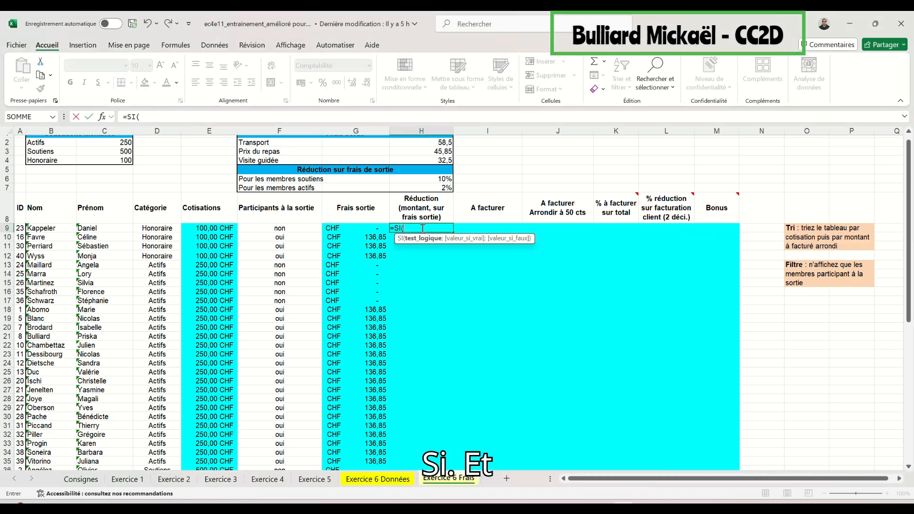
text(et)
key(Tab)
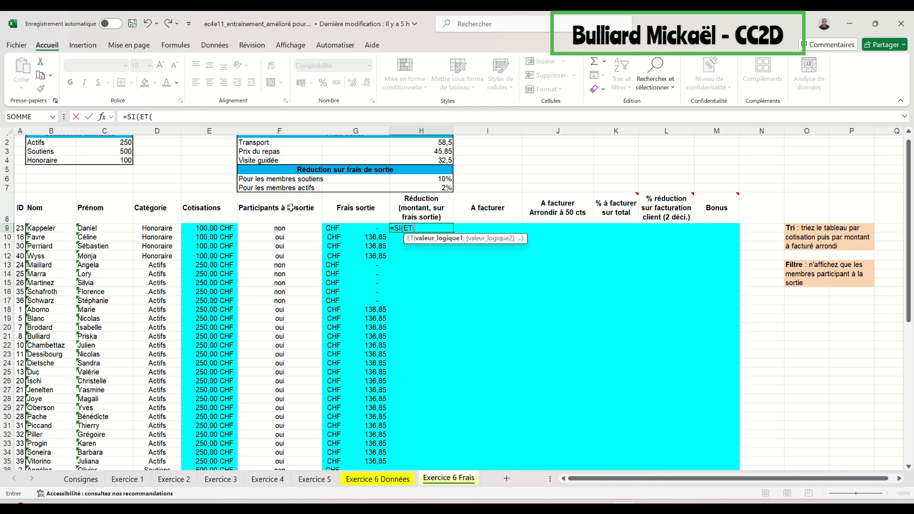
click(171, 228)
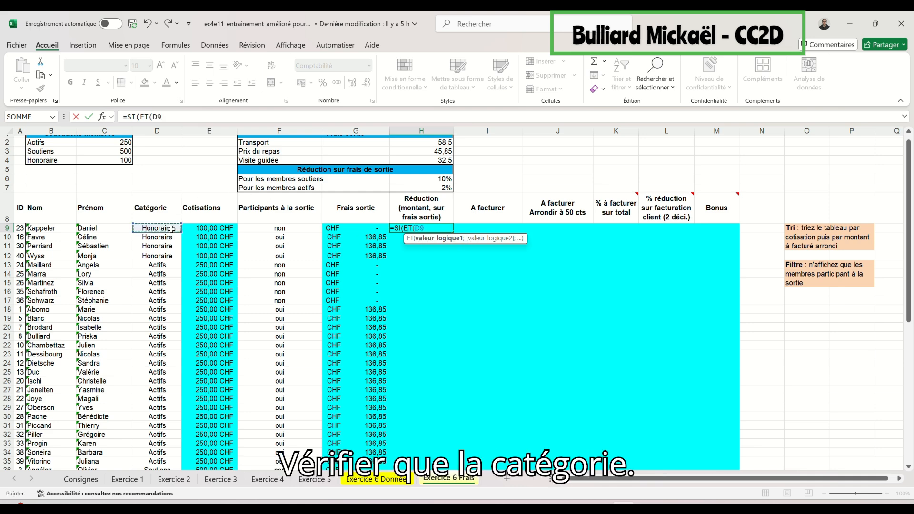
text(=)
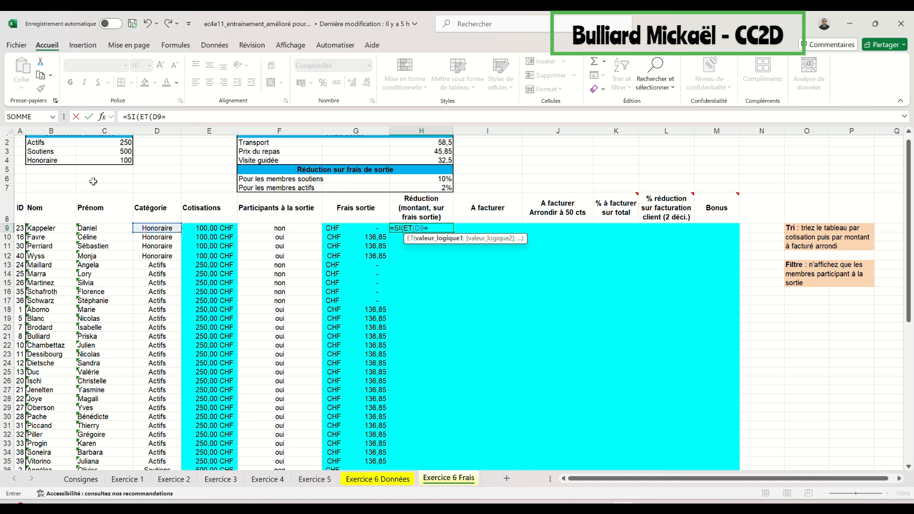
click(47, 143)
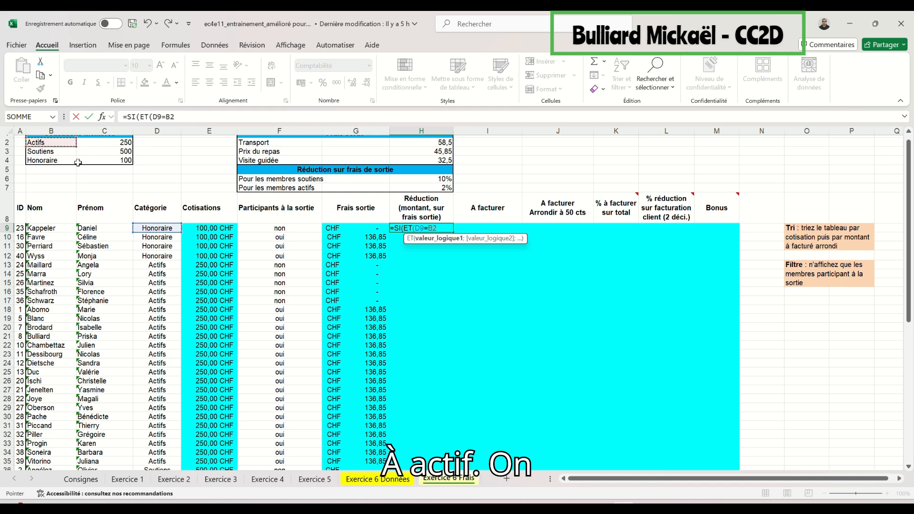
key(F4)
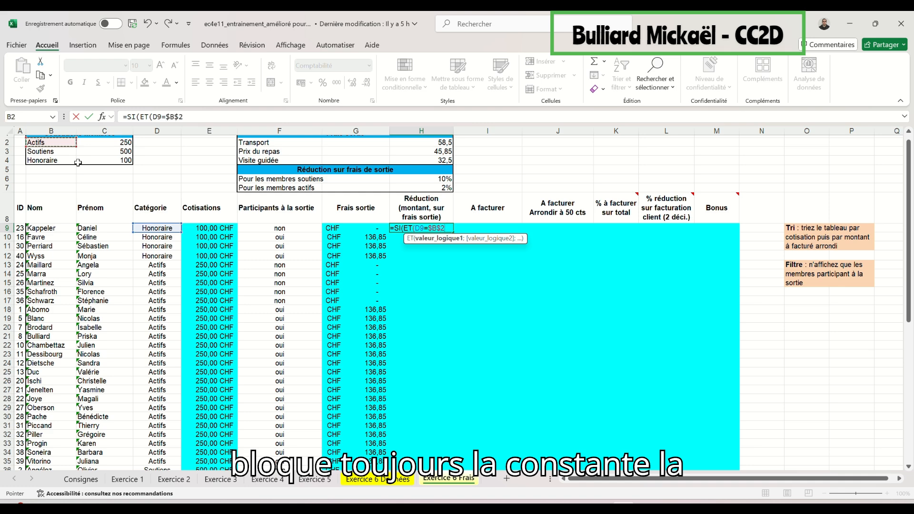
text(;)
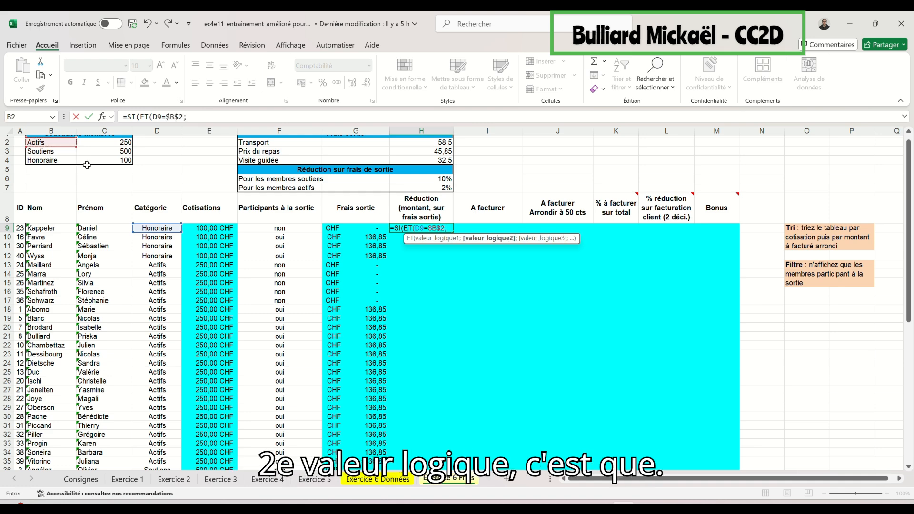
Step: Add F9="oui" as the second ET condition in the H9 formula and close the logical test
click(271, 230)
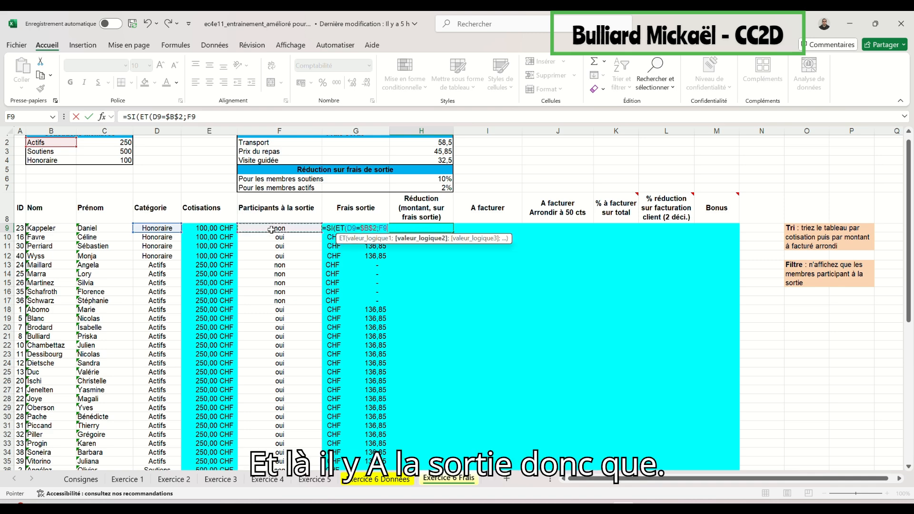
text(=)
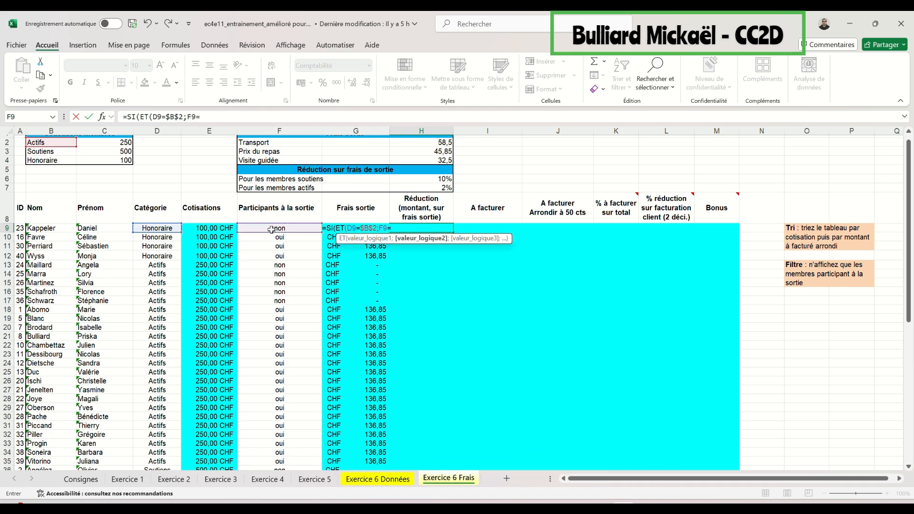
text("oui"))
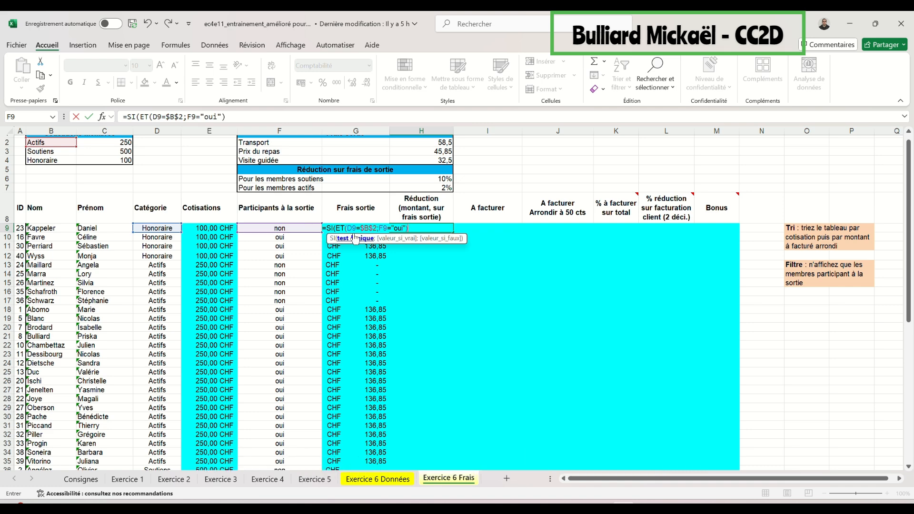
text(;)
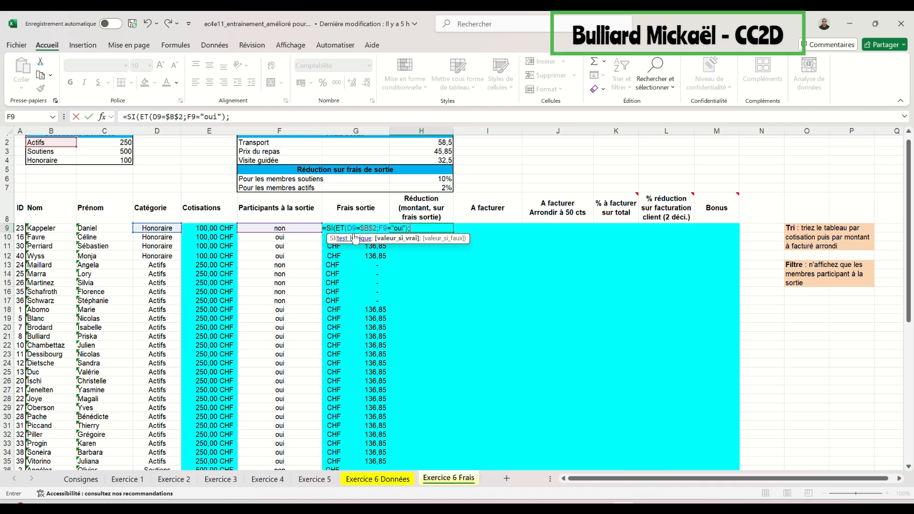
click(407, 23)
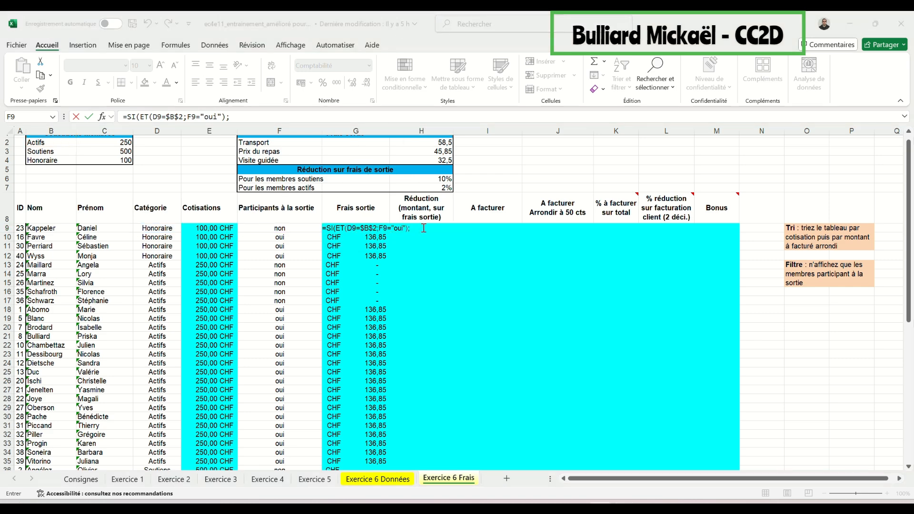
click(274, 120)
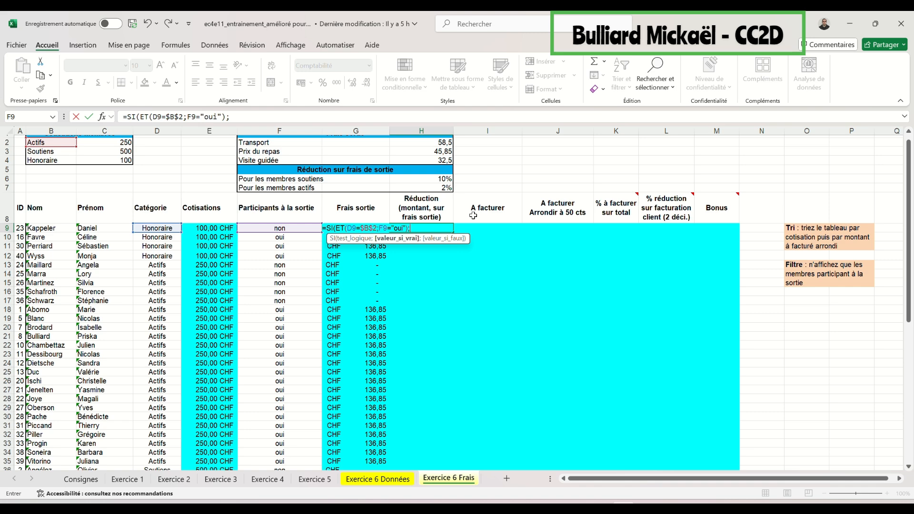
click(398, 34)
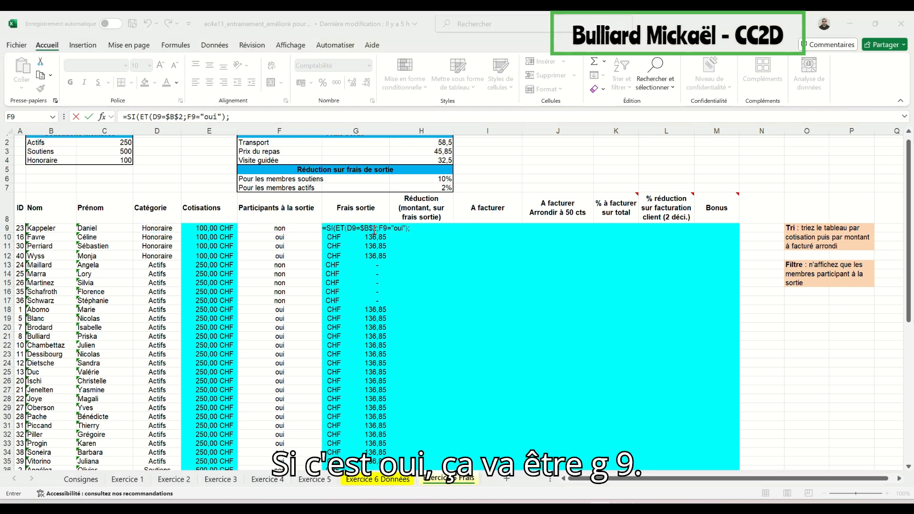
click(352, 226)
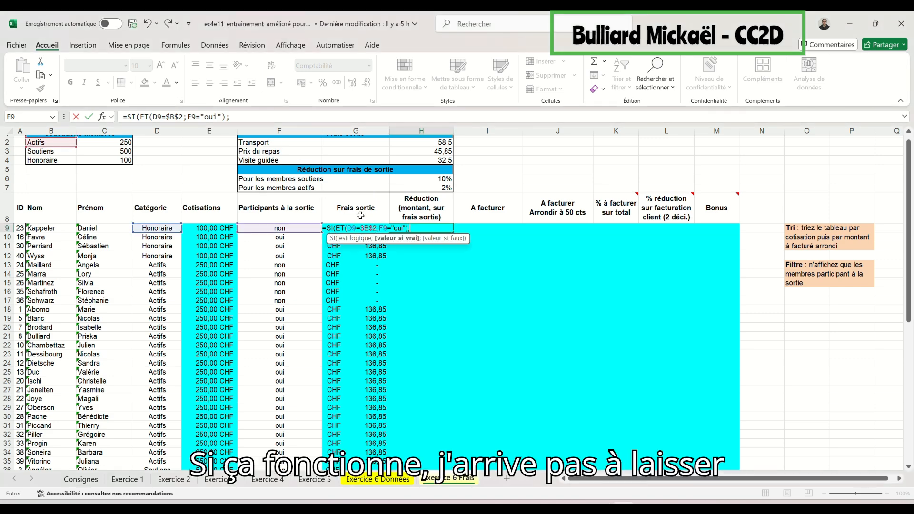
Step: Set the value if true in the H9 formula to G9*$H$7, the absolute reduction rate for active members
click(242, 117)
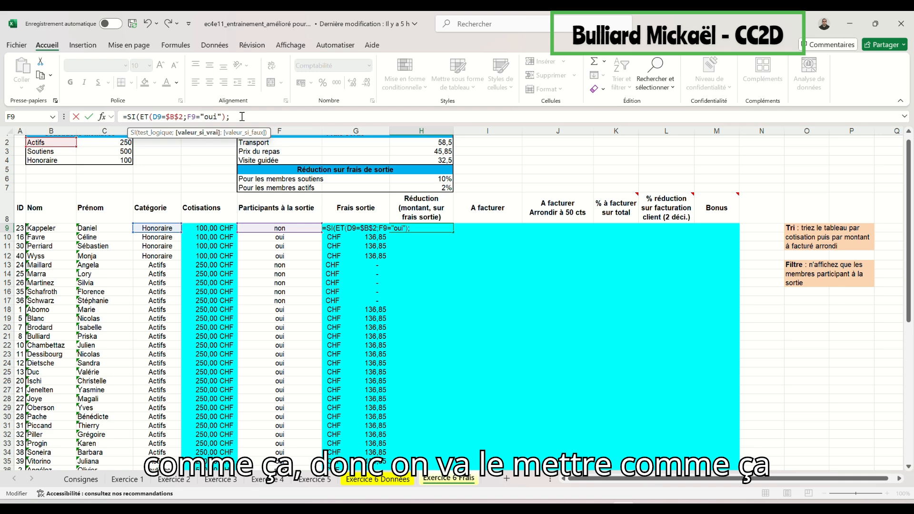
text(g9)
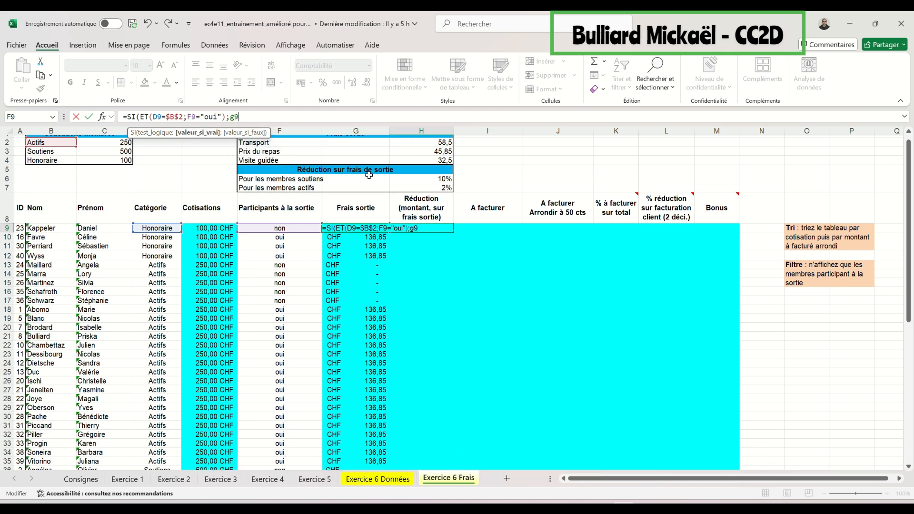
text(*)
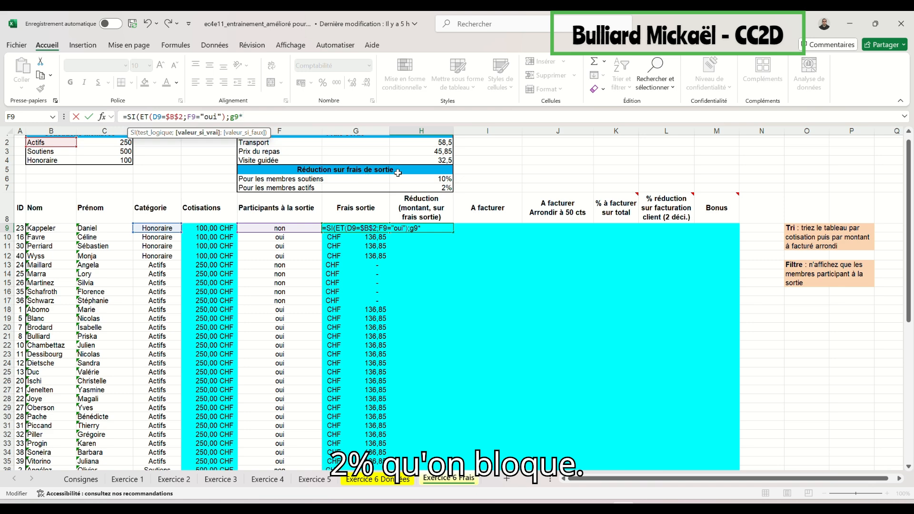
click(439, 187)
key(F4)
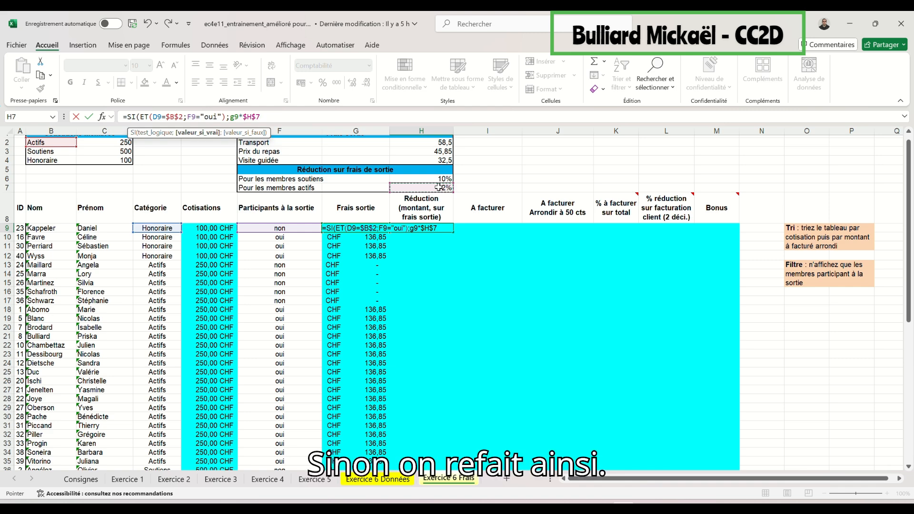
Step: Nest a second SI with ET as the value if false in H9, with D9=$B$3 (Soutiens) as its first condition
text(;Si)
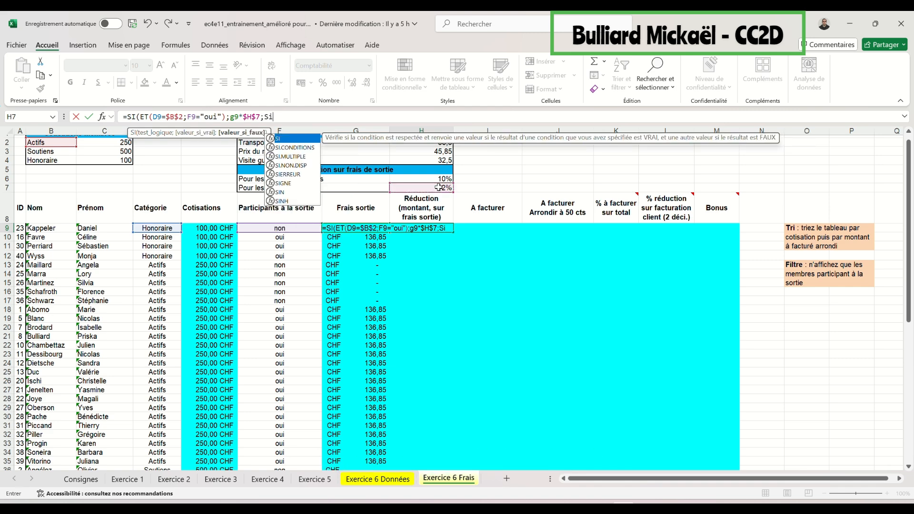
key(Tab)
text(E)
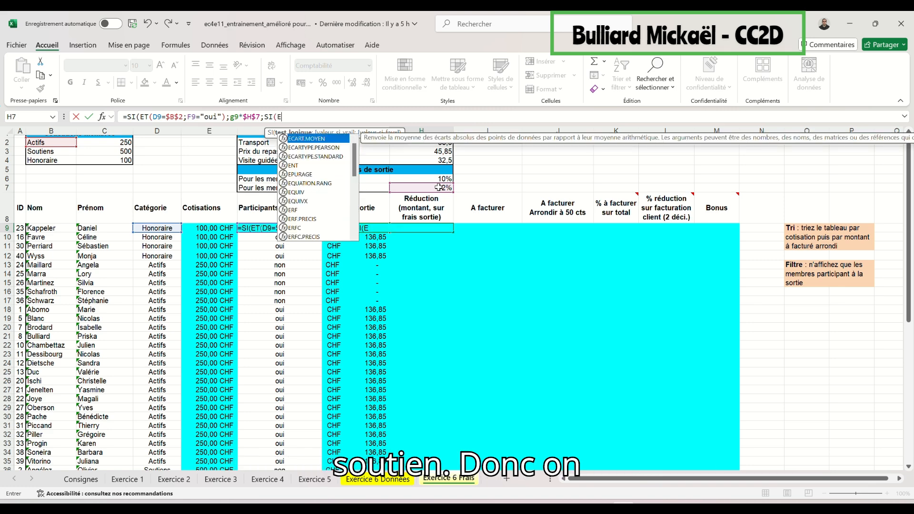
text(t)
key(Tab)
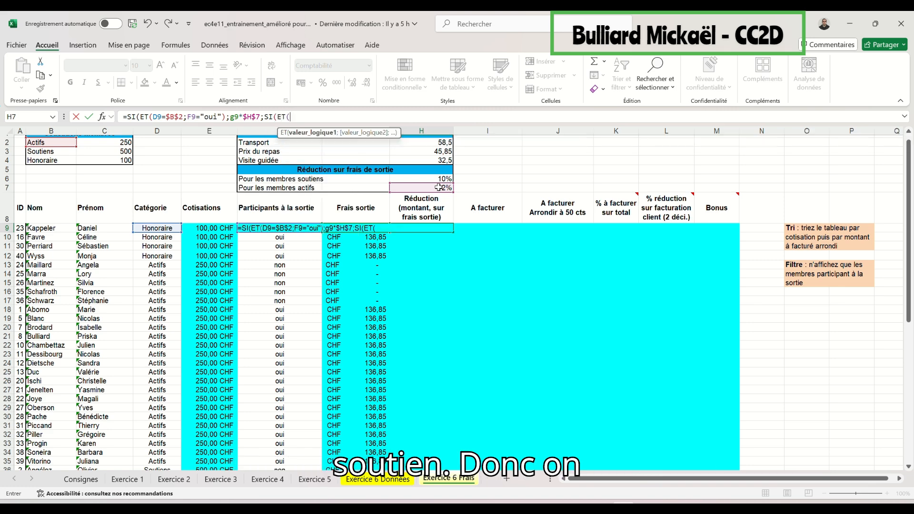
text(D9)
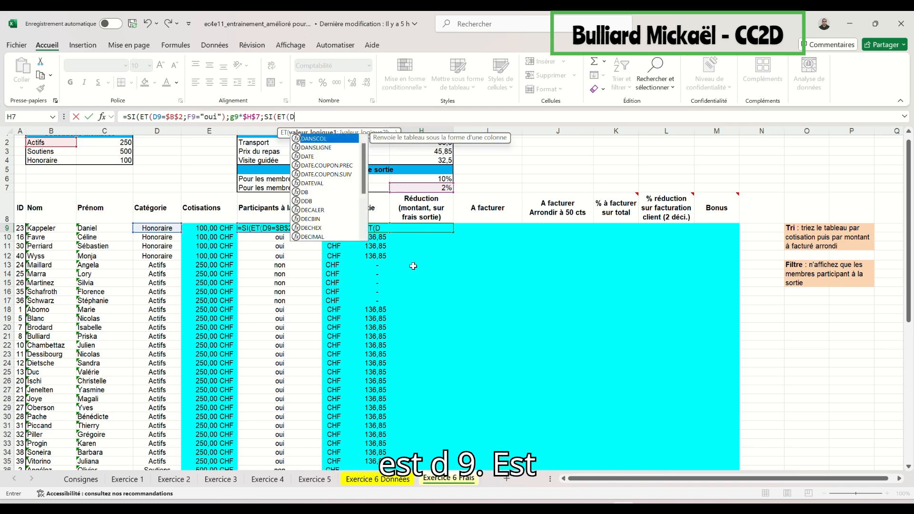
text(=)
click(43, 152)
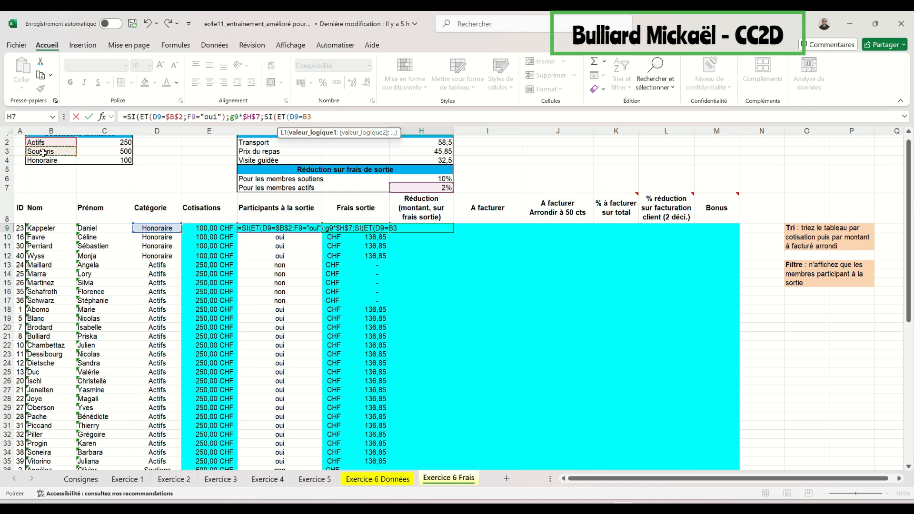
key(F4)
text(;)
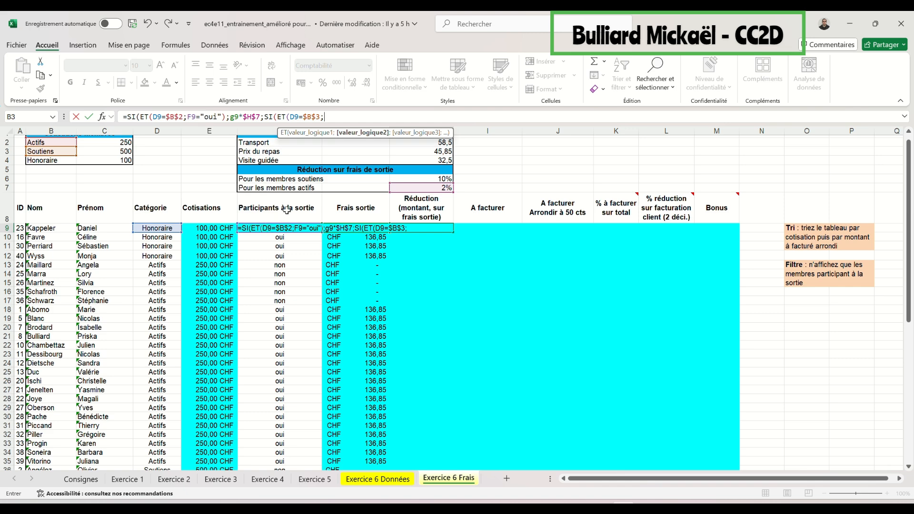
Step: Add F9="oui" as the second condition of the nested ET in H9 and close the logical test
text(F9)
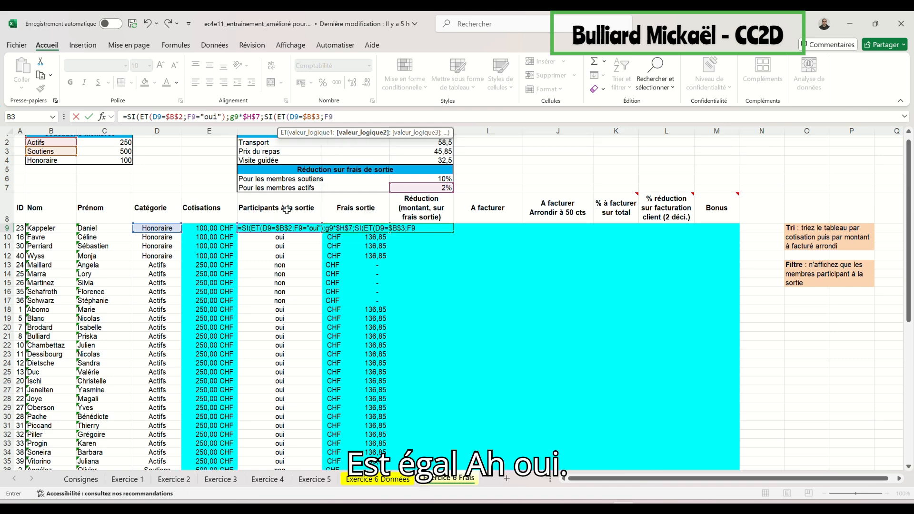
text(="oui")
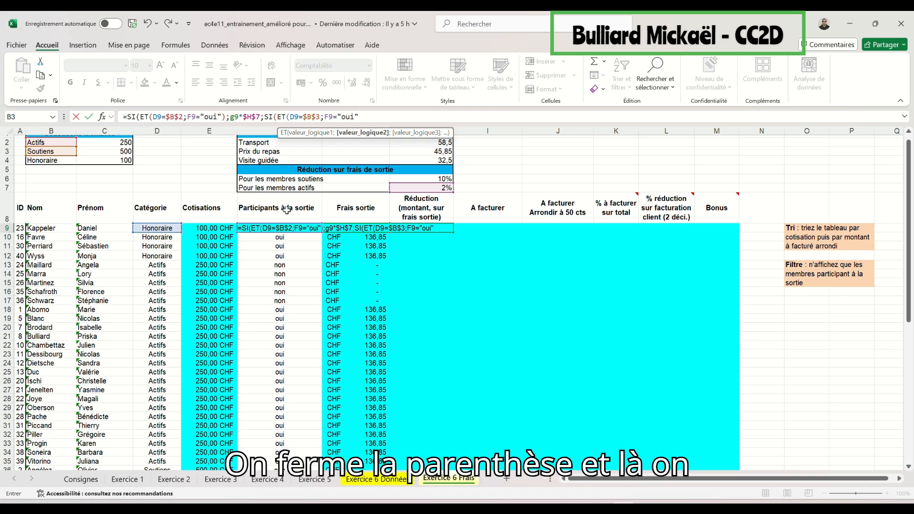
text())
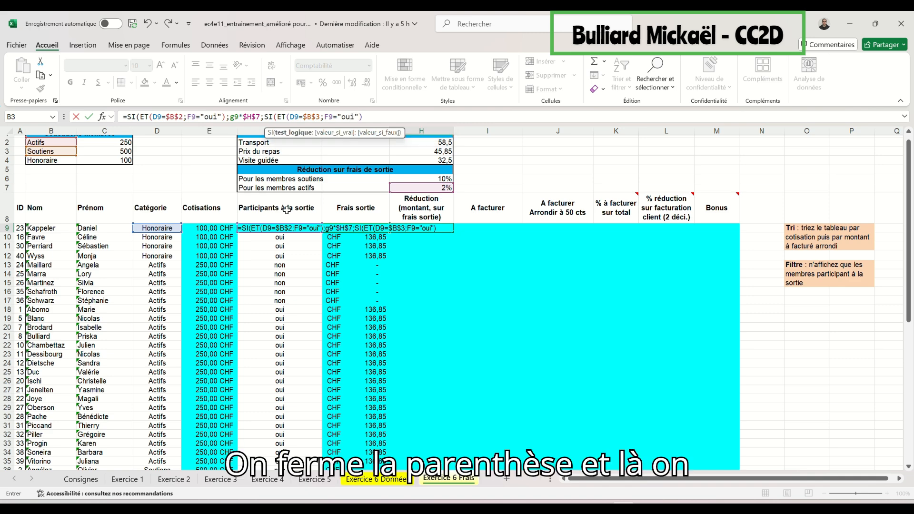
text(;)
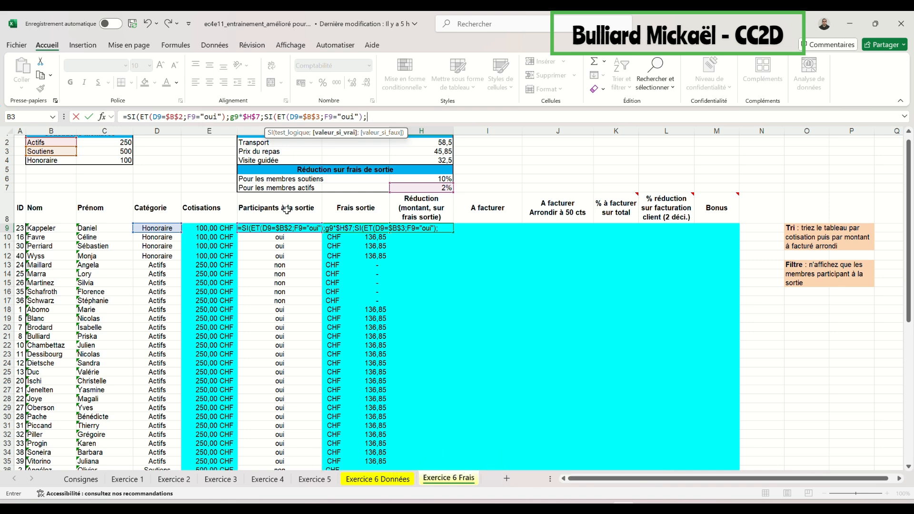
Step: Return G9*$H$6 when the nested test is true and 0 otherwise, and validate the H9 formula with its closing parentheses corrected
text(g9*)
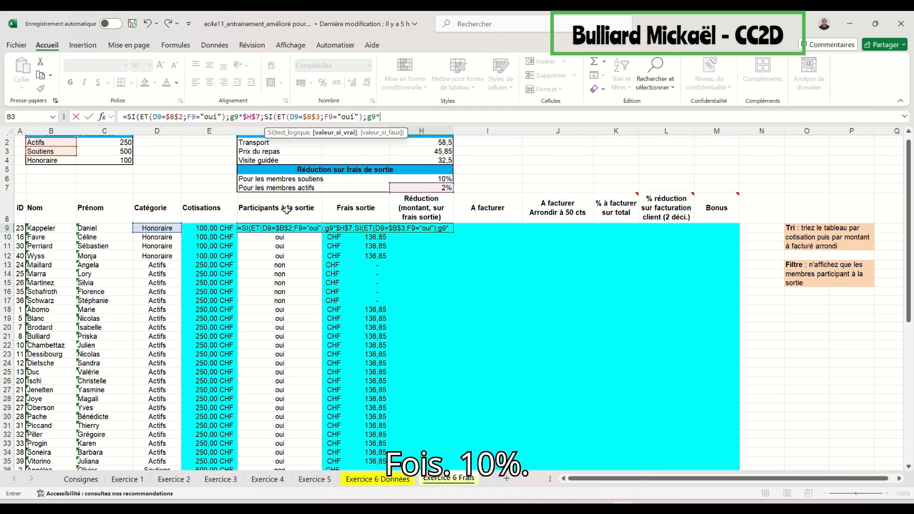
click(421, 179)
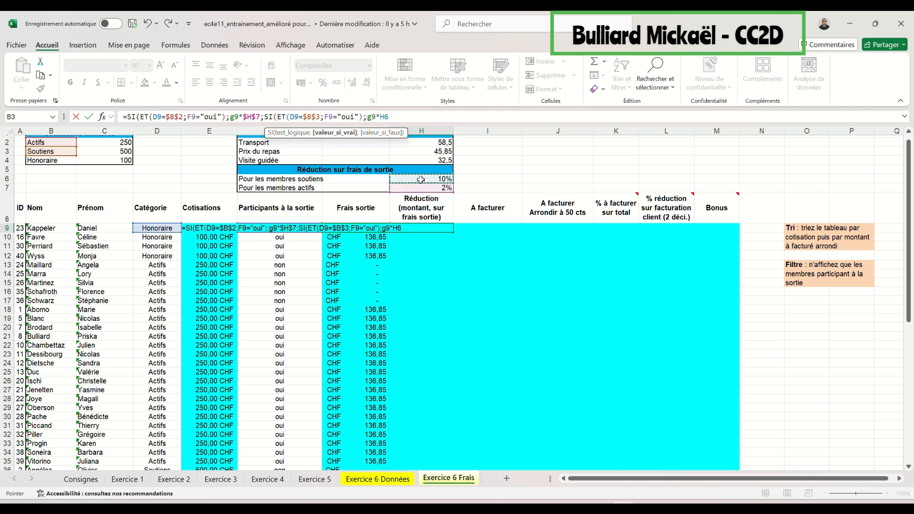
key(F4)
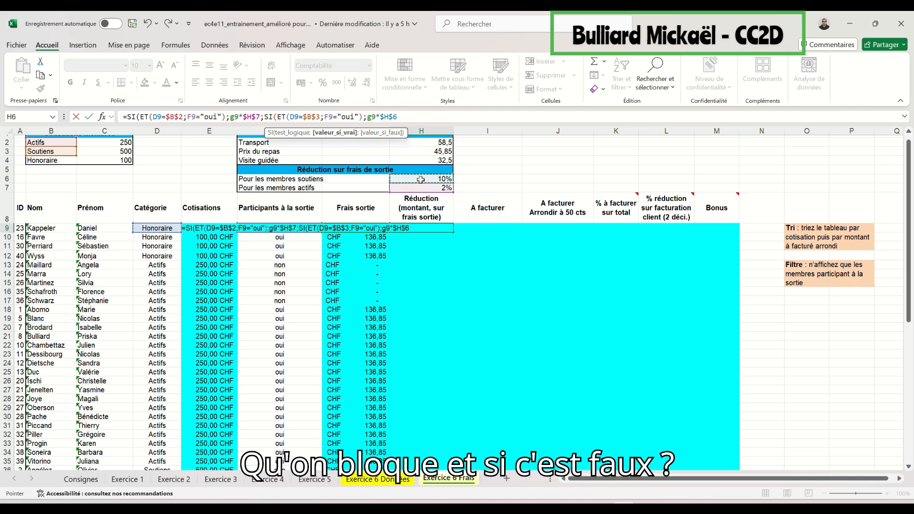
text(;)
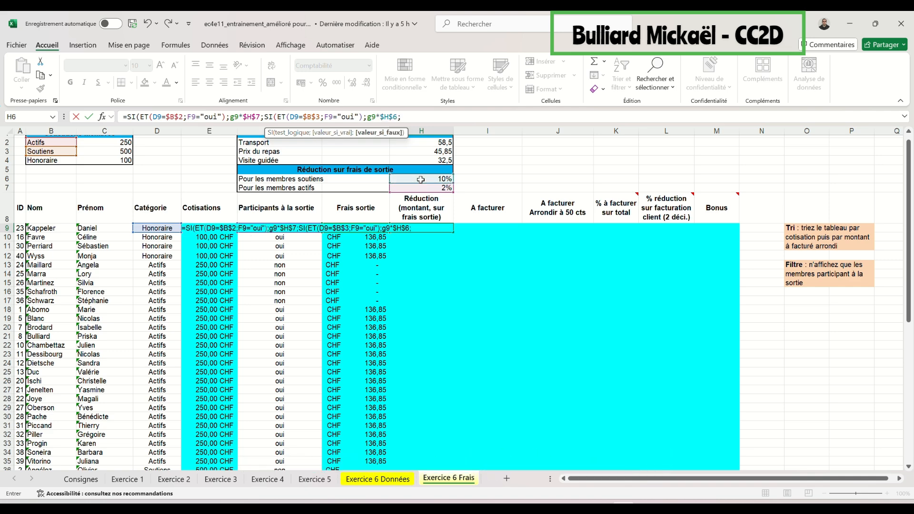
text(0)
click(89, 117)
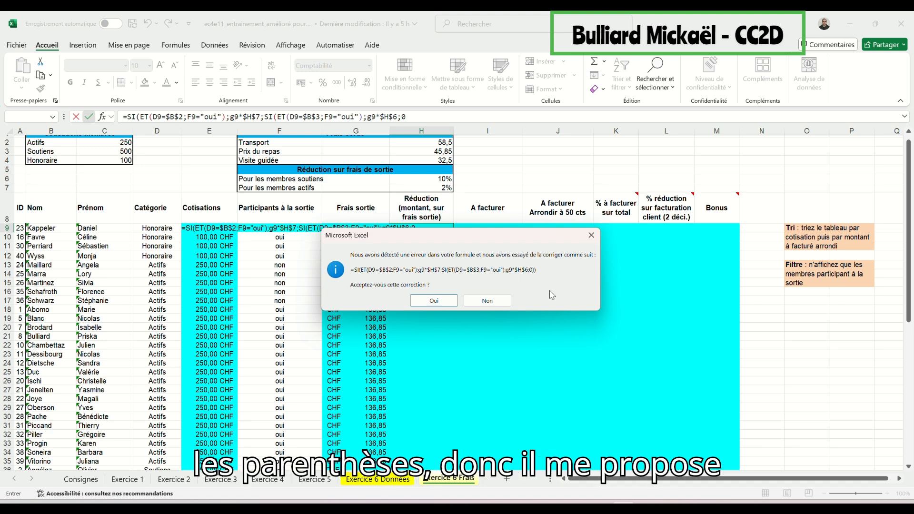
click(450, 303)
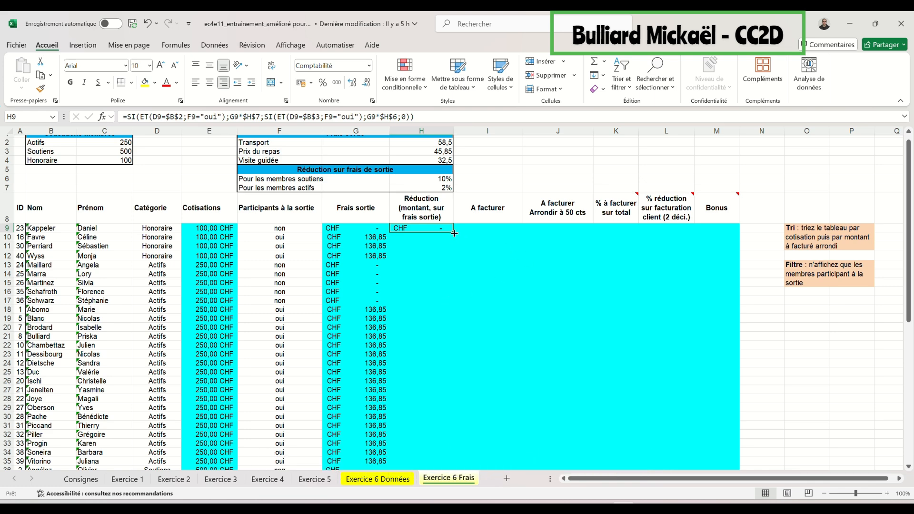
Step: Fill the H9 reduction formula down column H to row 49 and review the results
drag(454, 233, 455, 446)
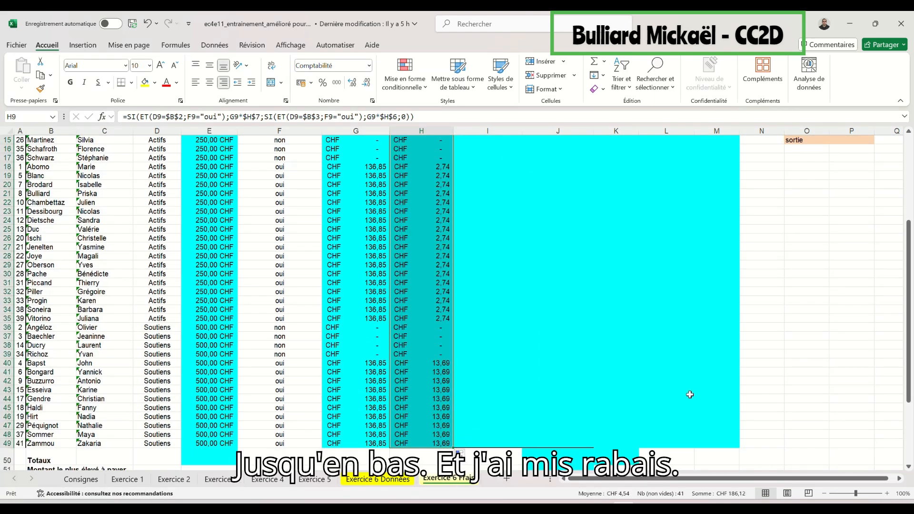
scroll(484, 351, up, 2)
scroll(459, 363, down, 3)
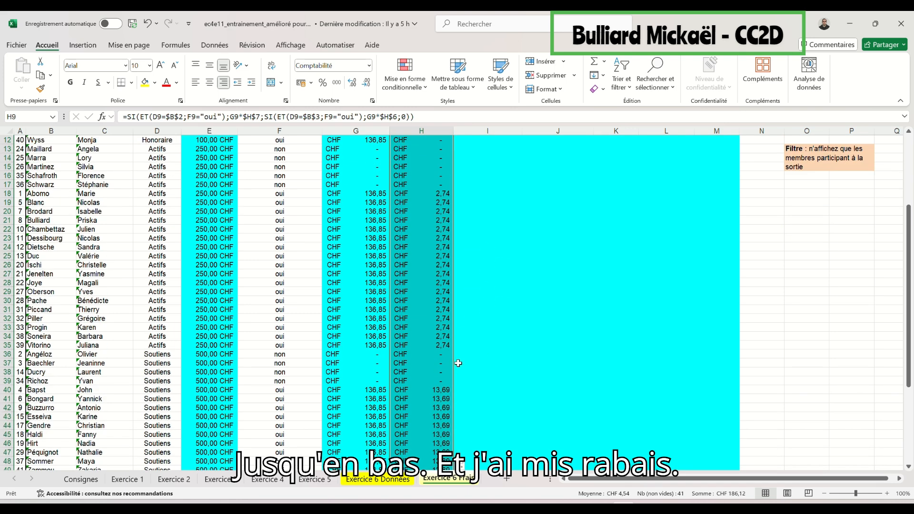
scroll(455, 385, up, 6)
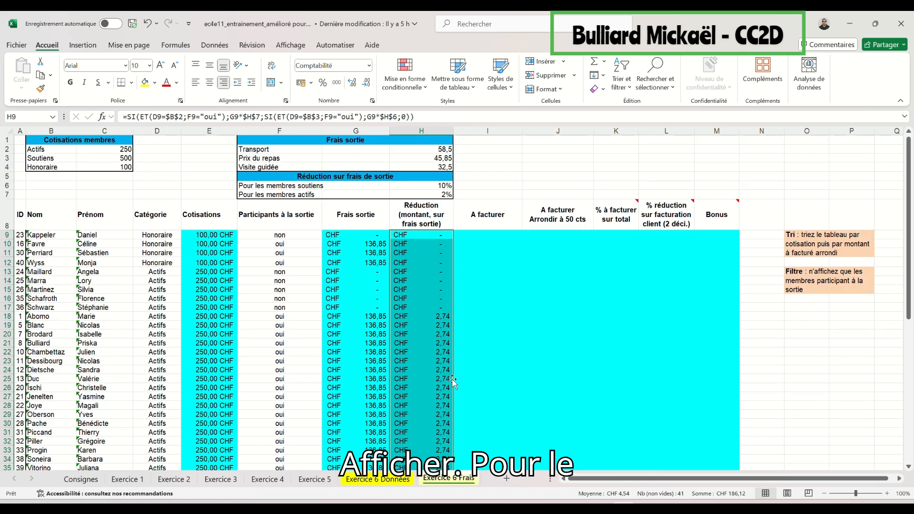
Step: Enter =E9+G9-H9 in I9 under A facturer and fill the formula down column I to row 49
click(480, 236)
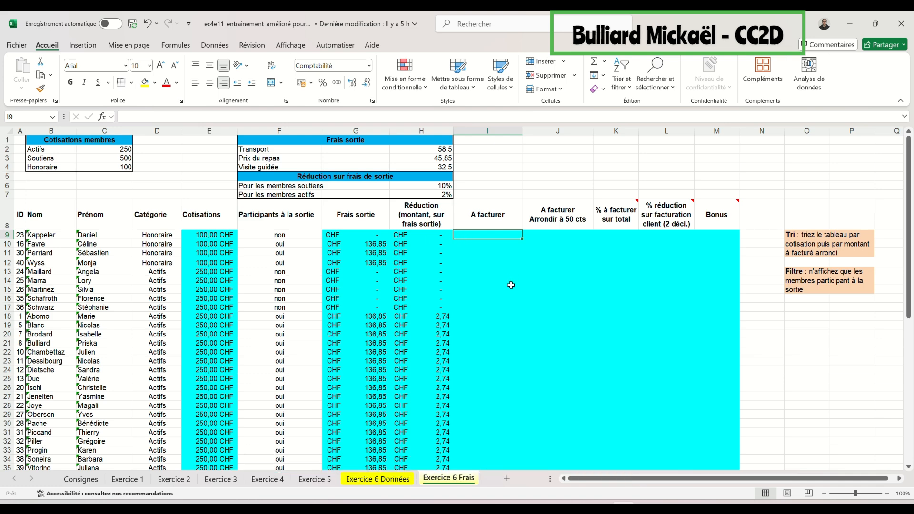
text(=)
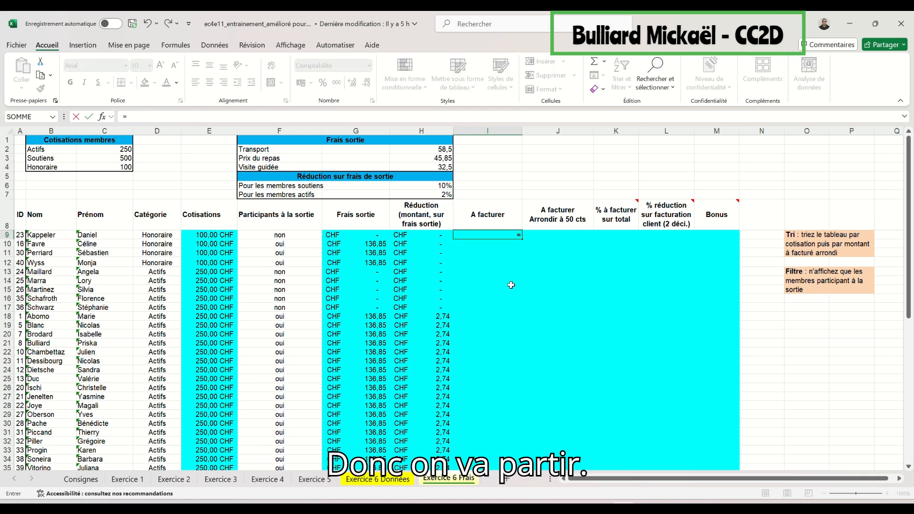
click(231, 235)
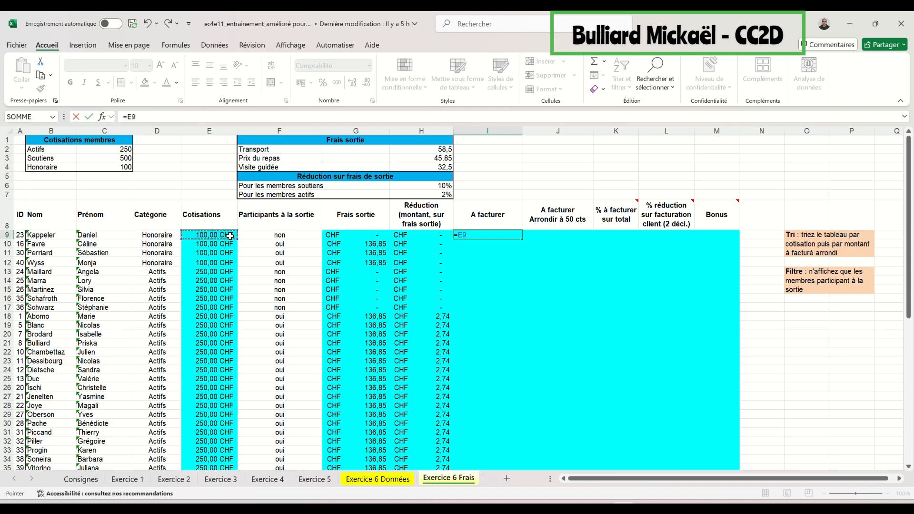
text(+)
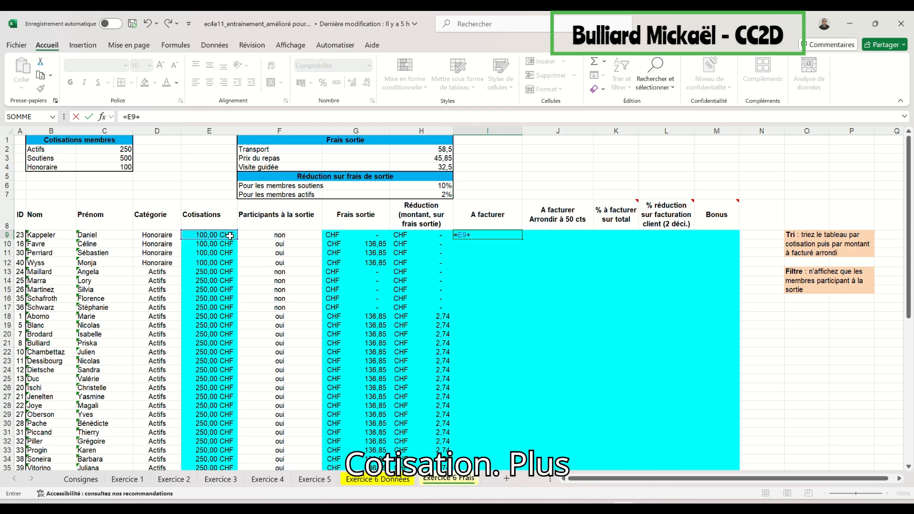
click(364, 235)
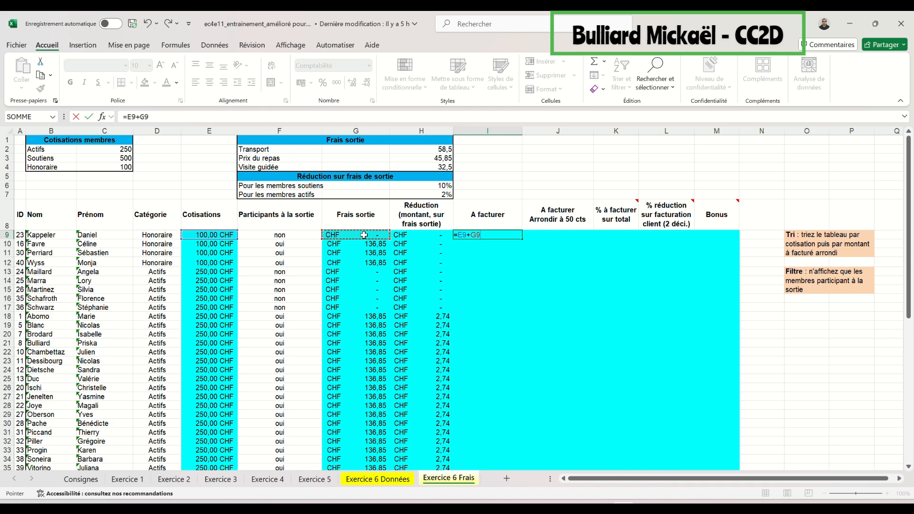
text(-)
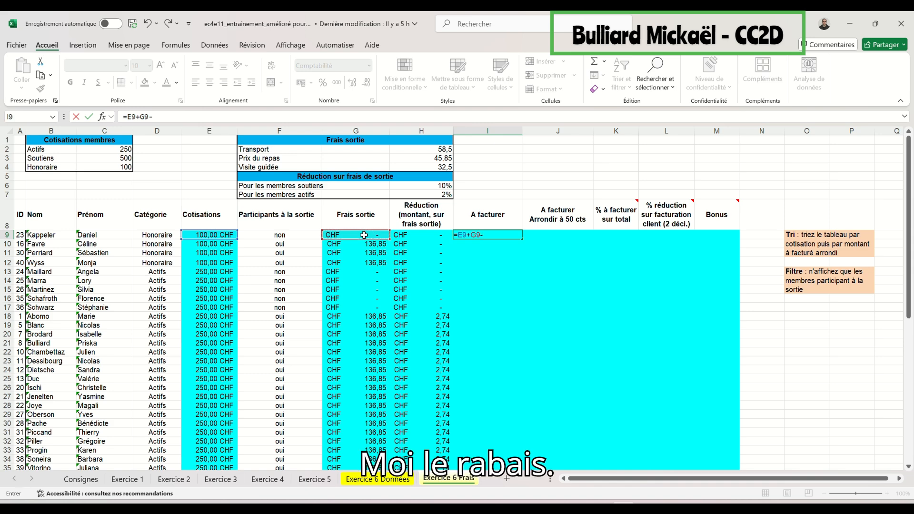
click(409, 235)
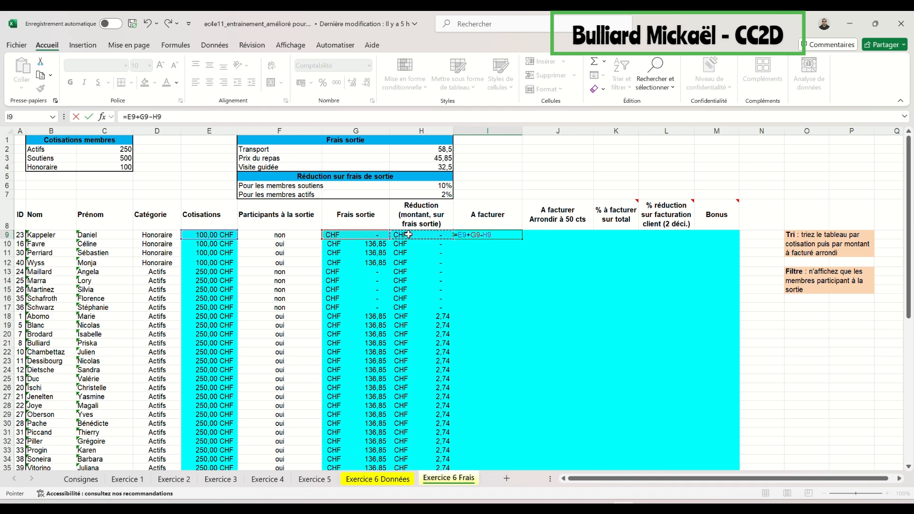
click(89, 117)
drag(522, 239, 524, 413)
scroll(694, 422, up, 1)
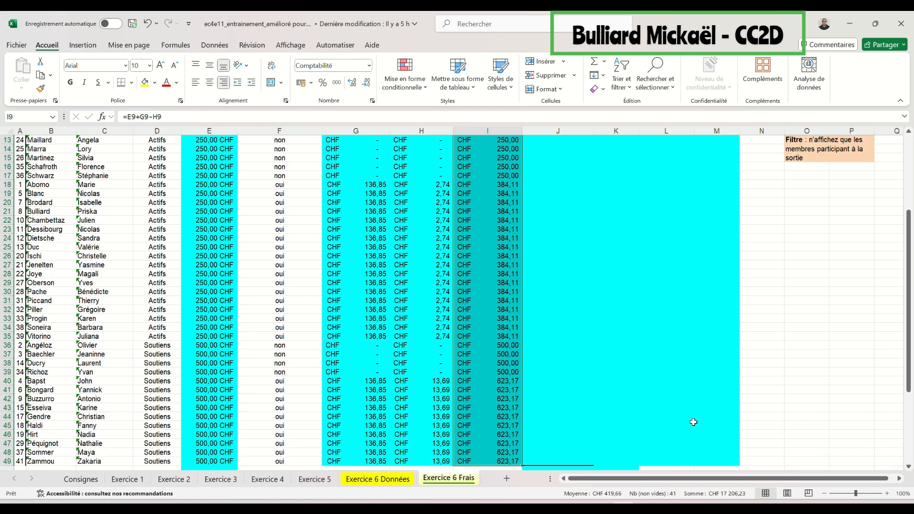
Step: Enter =ARRONDI.AU.MULTIPLE(I9;0,5) in J9 to round the amount to invoice to 50 cts
scroll(567, 208, up, 3)
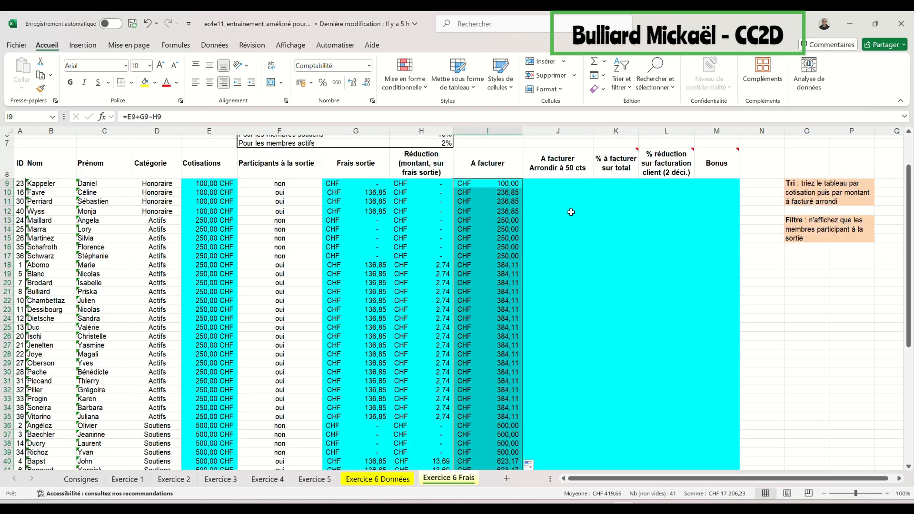
click(561, 183)
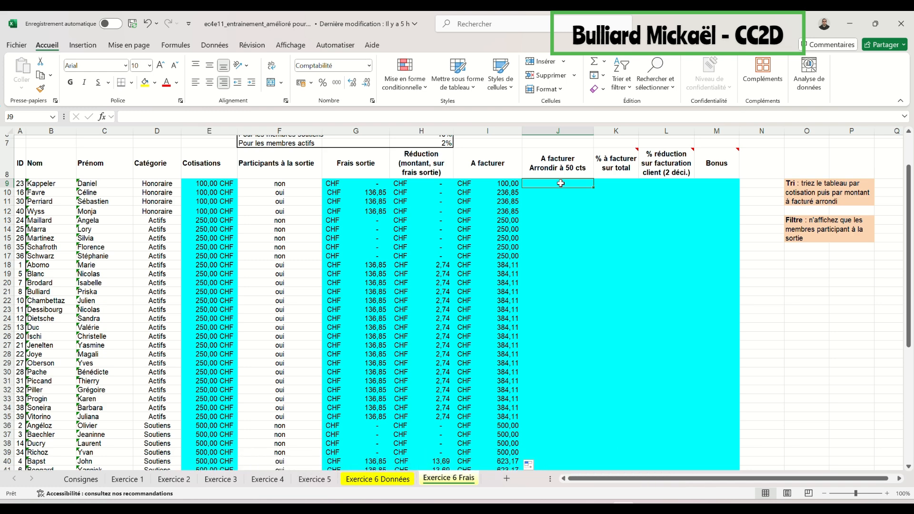
text(=arron)
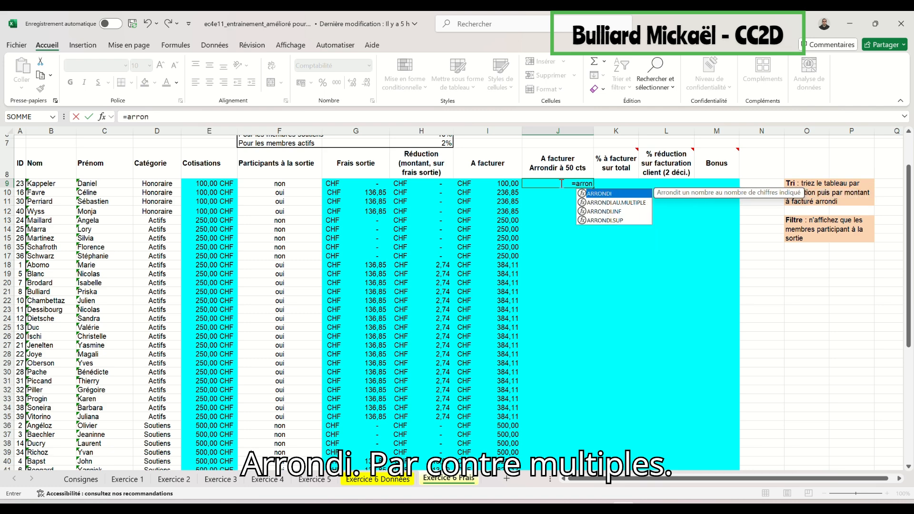
double_click(611, 201)
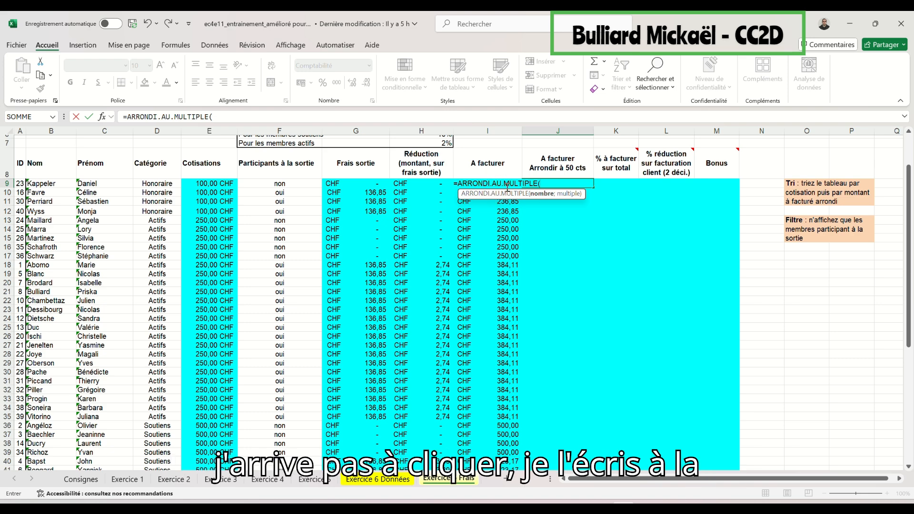
text(I9)
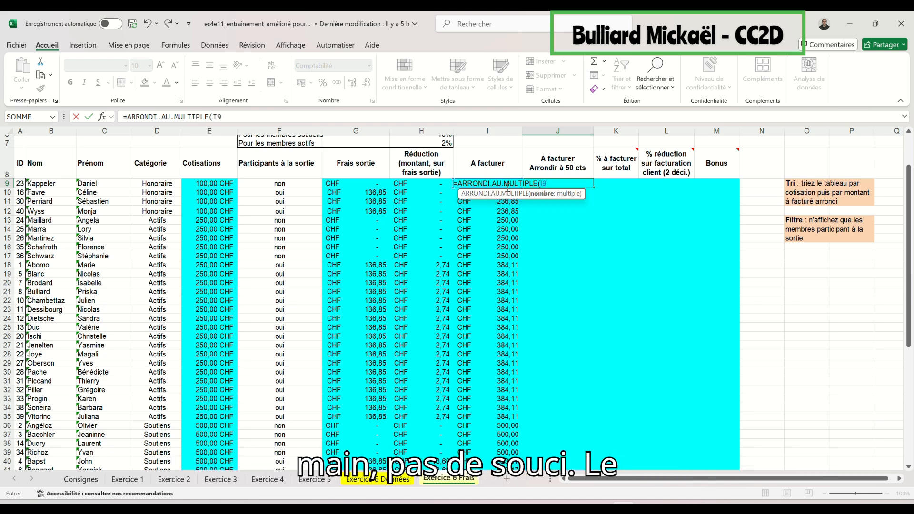
text(;)
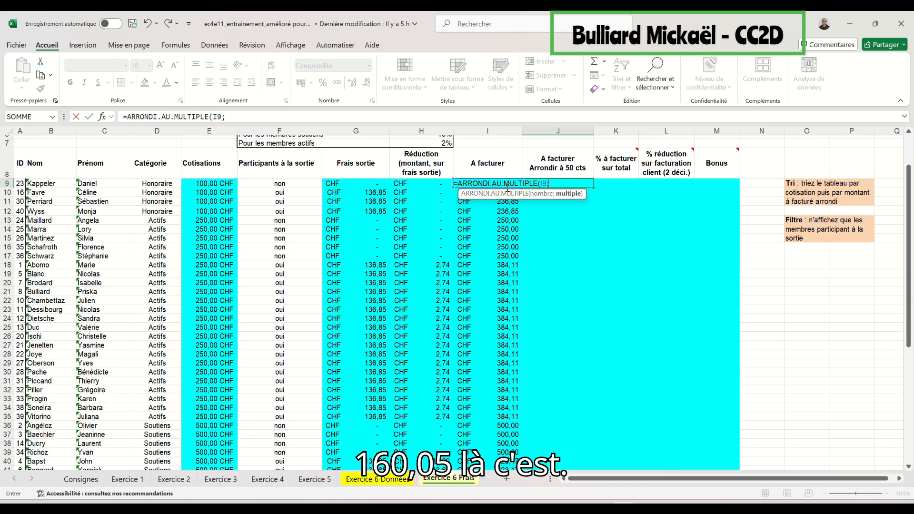
text(0,5))
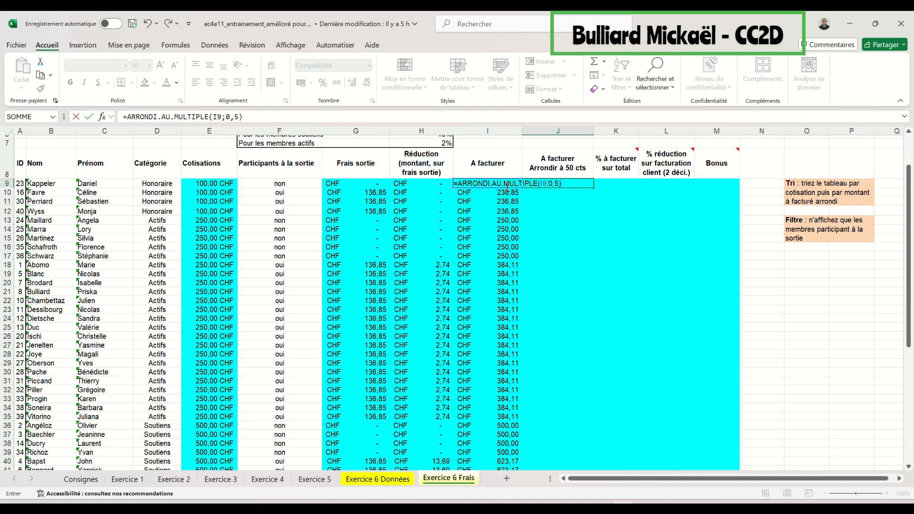
click(89, 117)
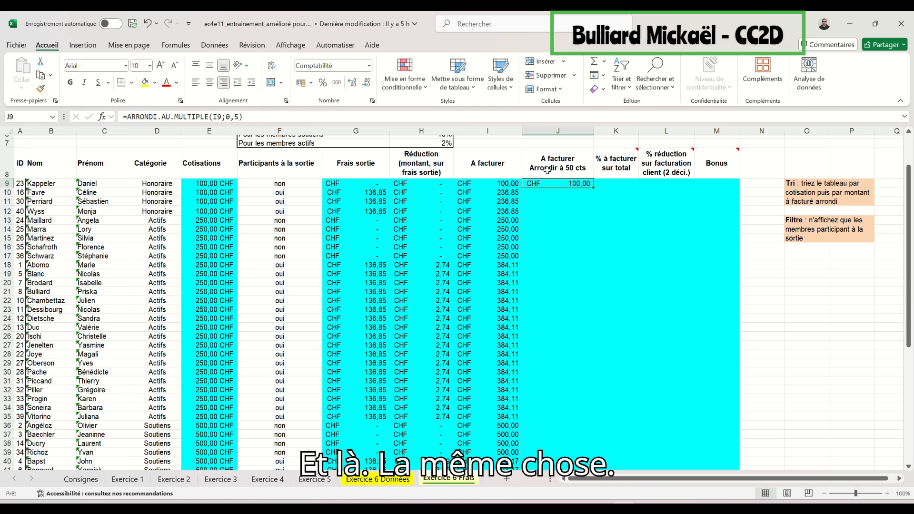
Step: Fill the J9 rounding formula down column J to row 49
drag(595, 190, 582, 436)
scroll(598, 387, up, 3)
scroll(598, 387, up, 2)
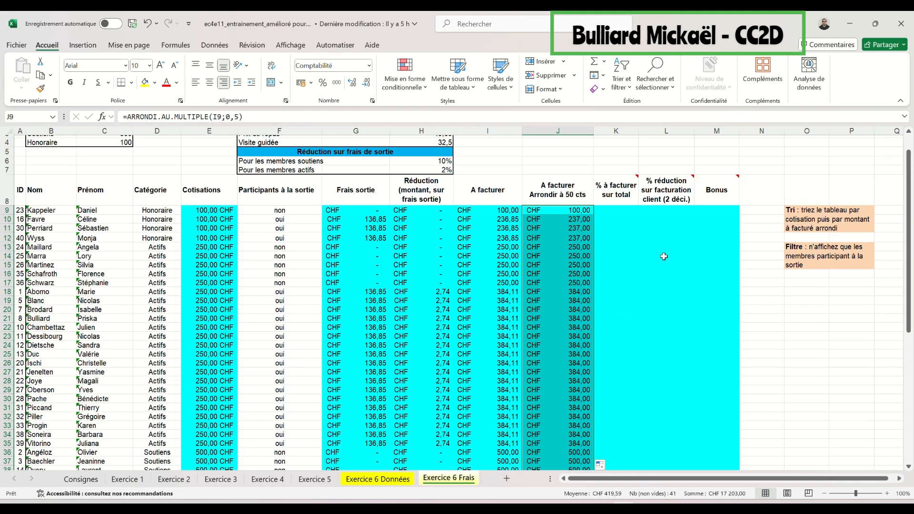
scroll(673, 279, up, 1)
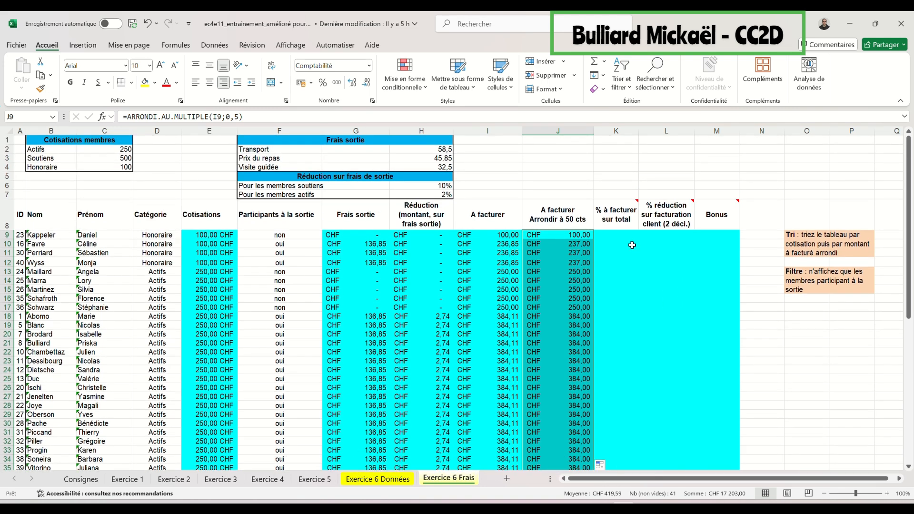
Step: Enter =J9/$J$50 in K9 under % à facturer sur total and fill the formula down column K to row 50
click(614, 234)
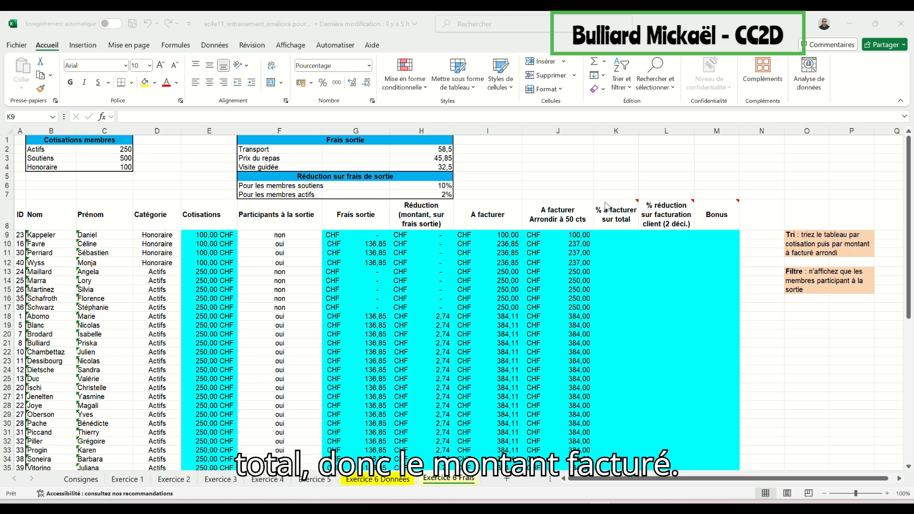
click(629, 236)
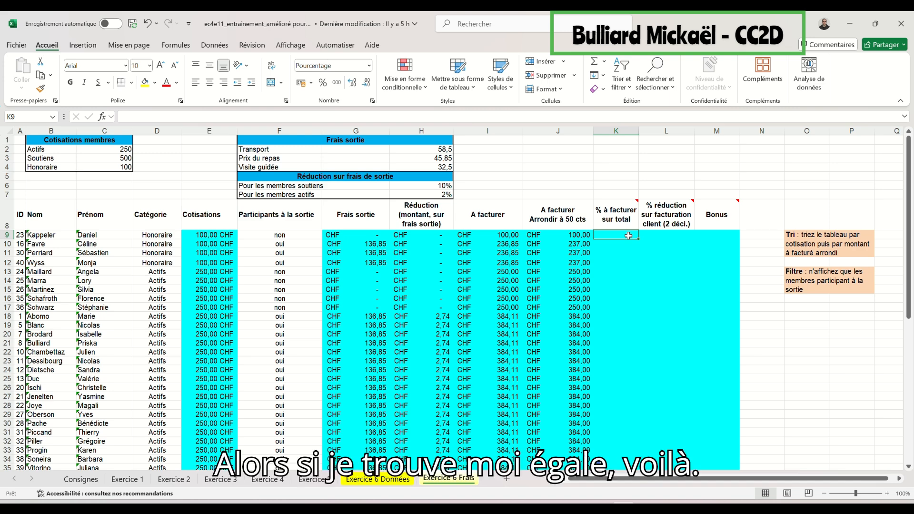
text(=)
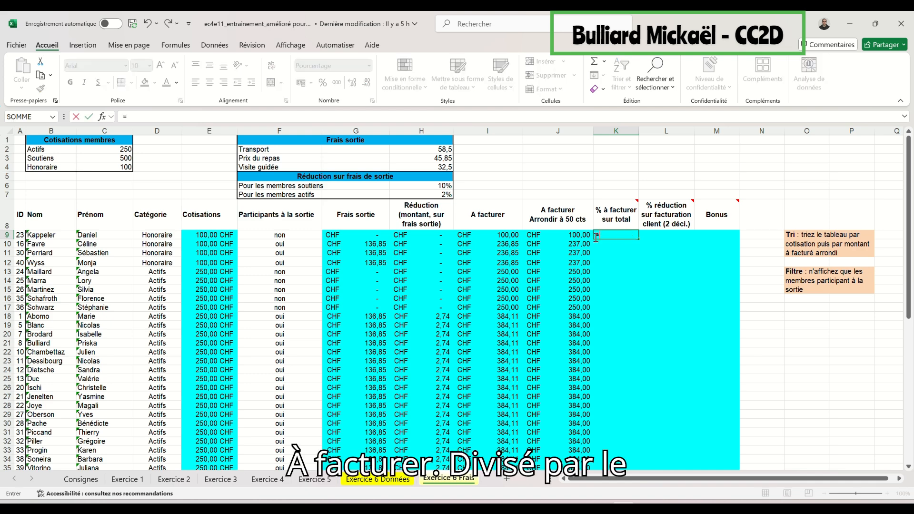
click(572, 238)
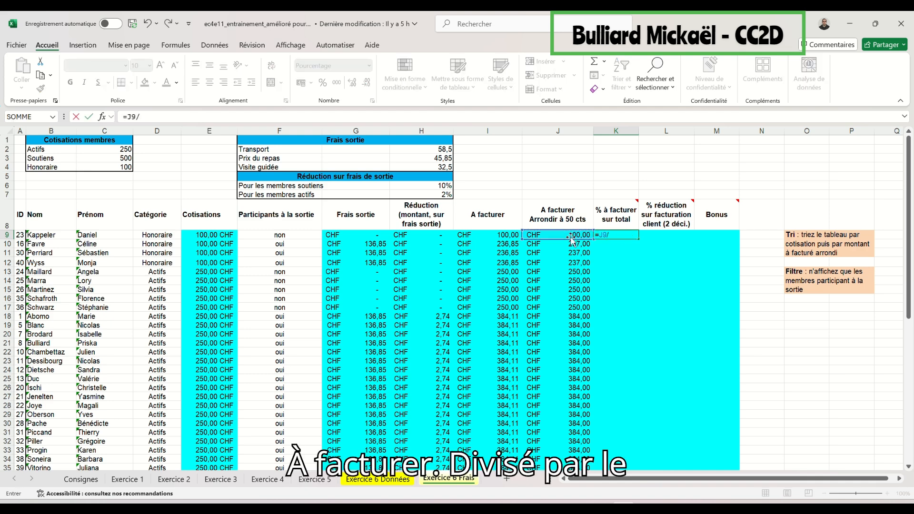
text(/)
scroll(572, 240, down, 7)
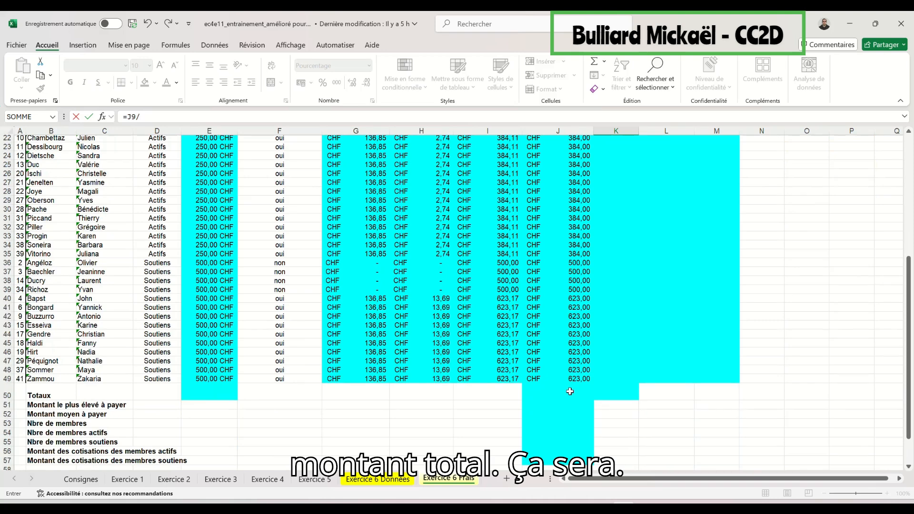
click(570, 391)
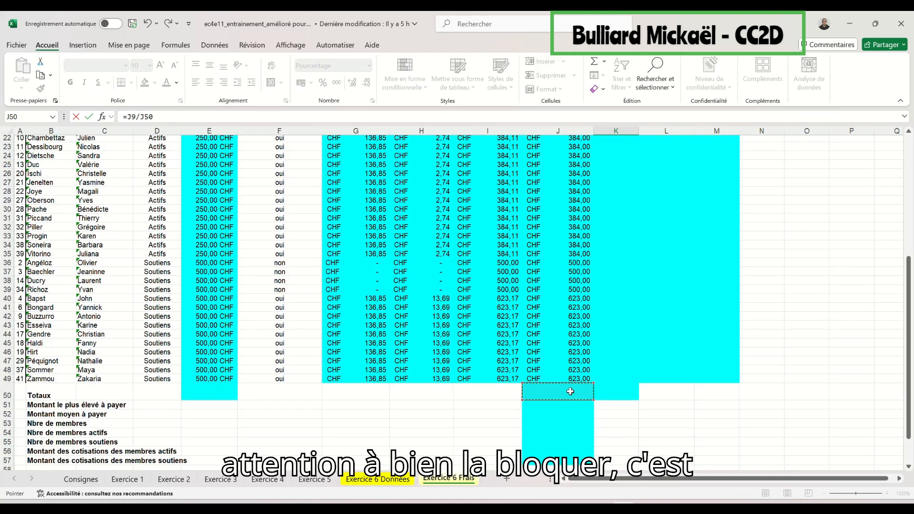
key(F4)
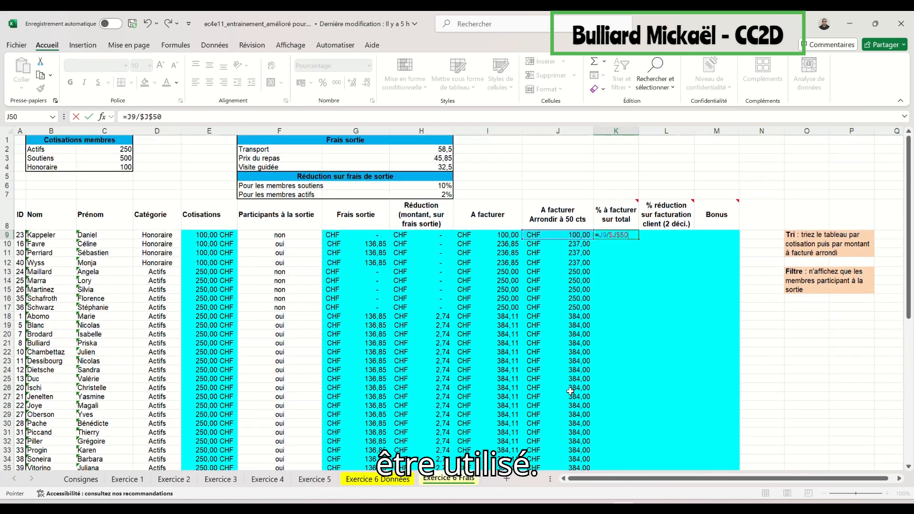
click(90, 117)
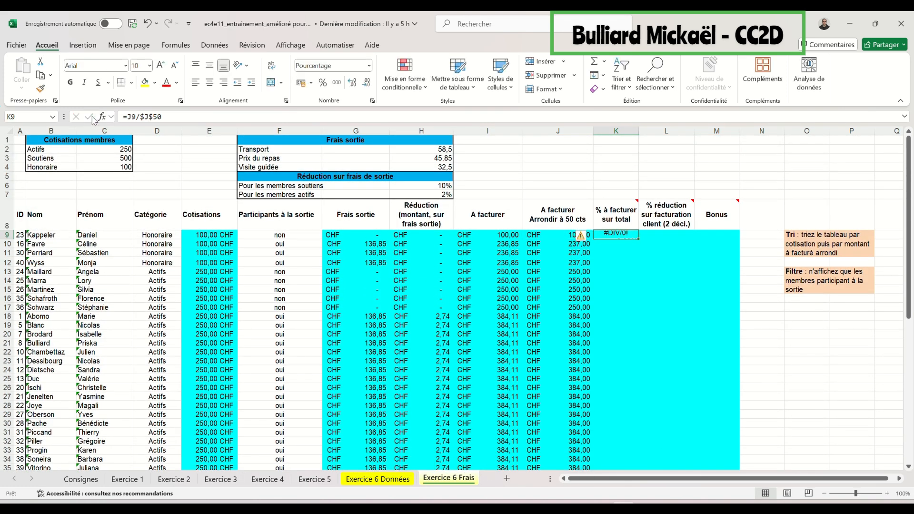
drag(641, 238, 633, 428)
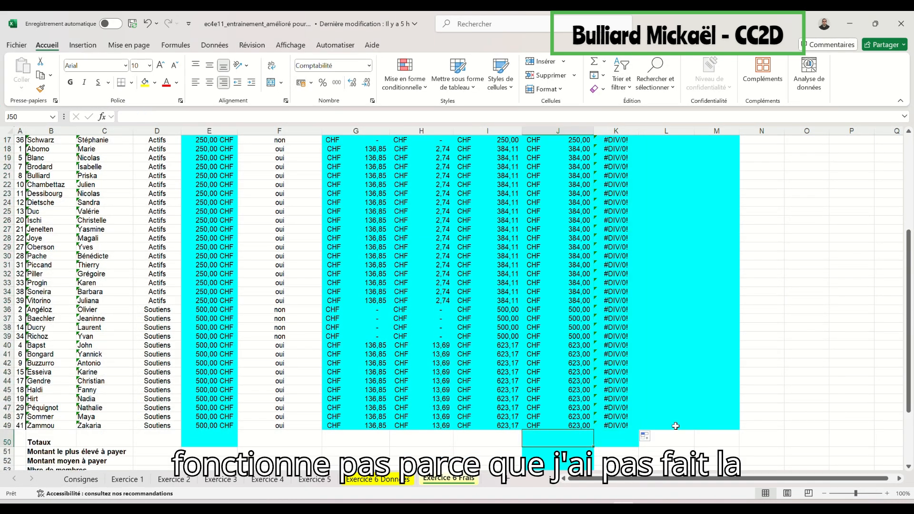
Step: Total the rounded amounts in J50 on the Totaux row with =SOMME(J9:J49)
click(562, 437)
click(593, 60)
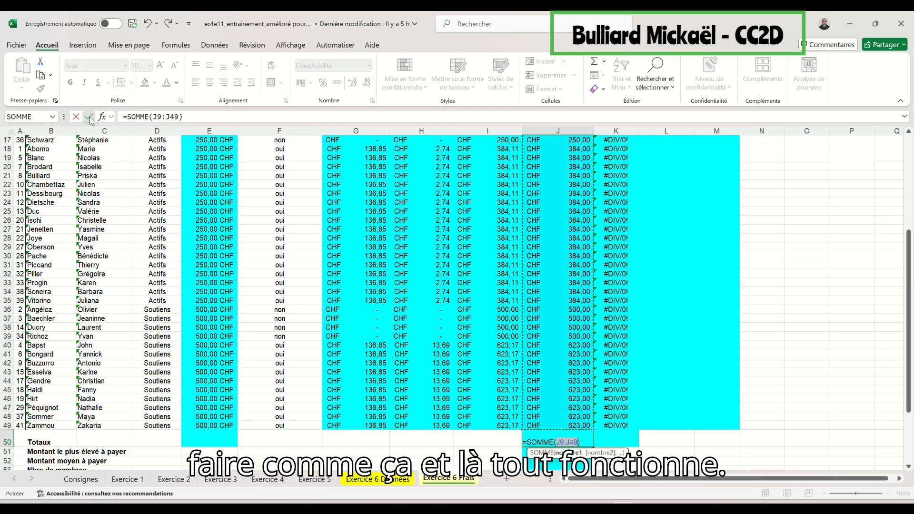
key(ctrl+Return)
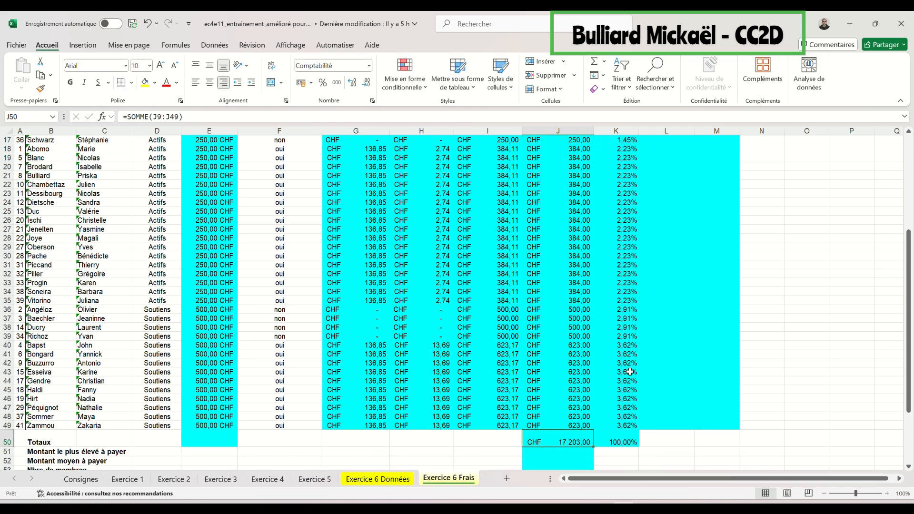
Step: Enter =H9/J9 in L9 under % réduction sur facturation client and fill the formula down column L to row 49
scroll(667, 333, up, 5)
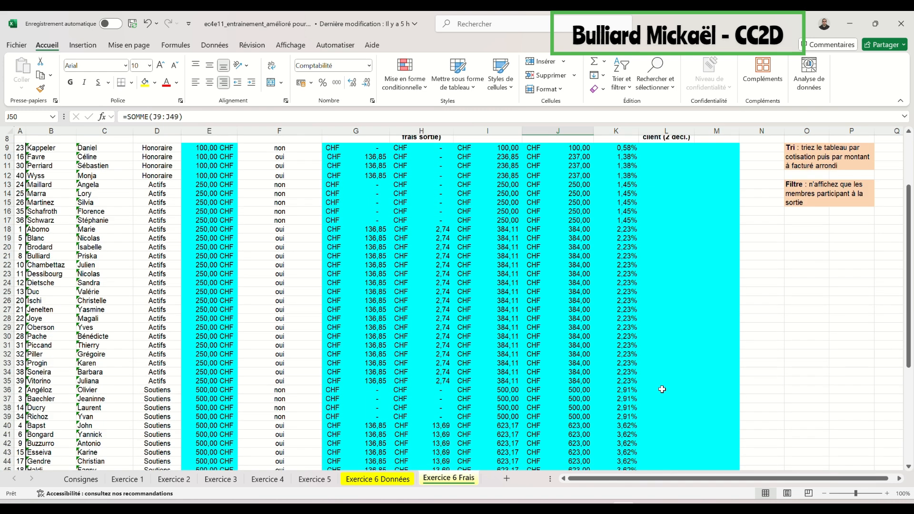
click(673, 230)
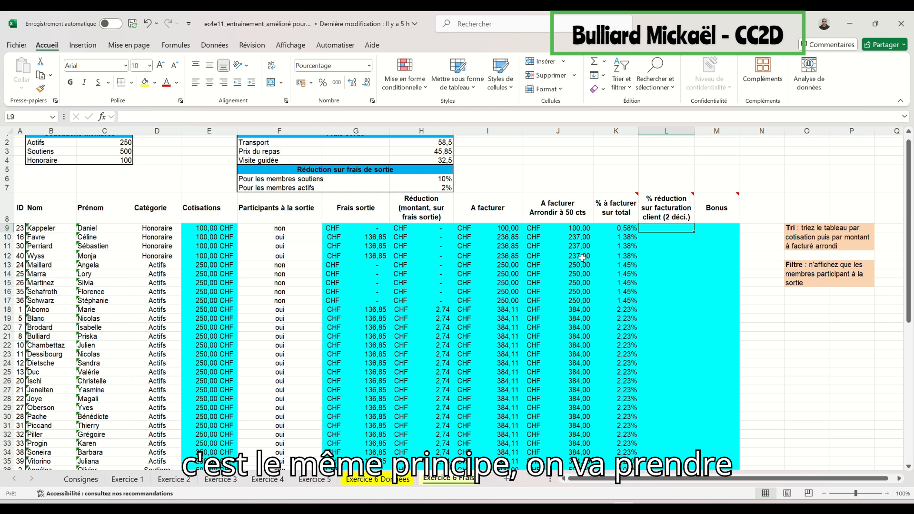
text(=)
click(440, 228)
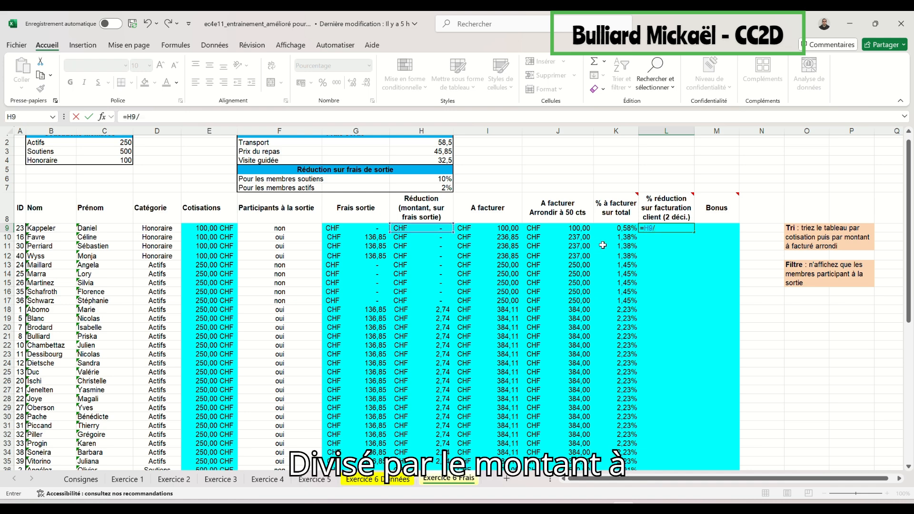
click(570, 230)
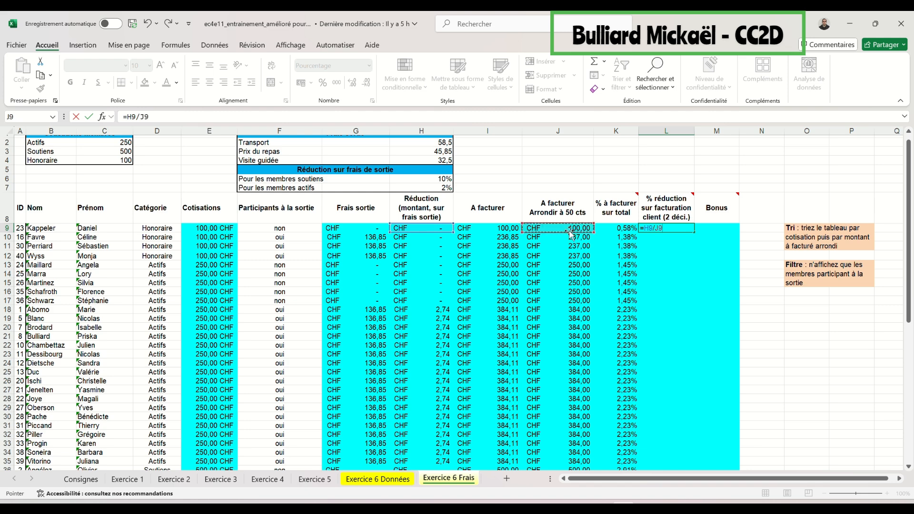
click(88, 117)
drag(694, 232, 687, 407)
scroll(765, 417, up, 4)
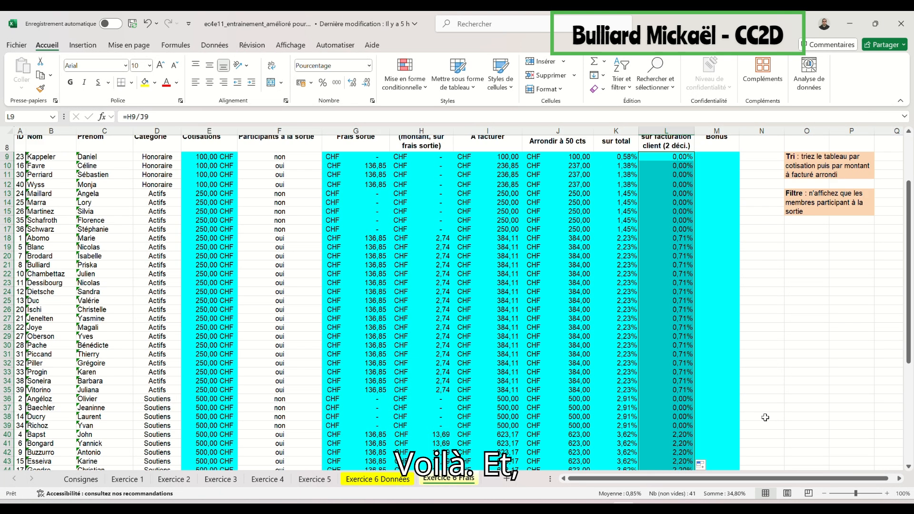
Step: Check the note on the Bonus header and start a SI formula with a nested ET in M9
scroll(765, 418, up, 3)
click(712, 235)
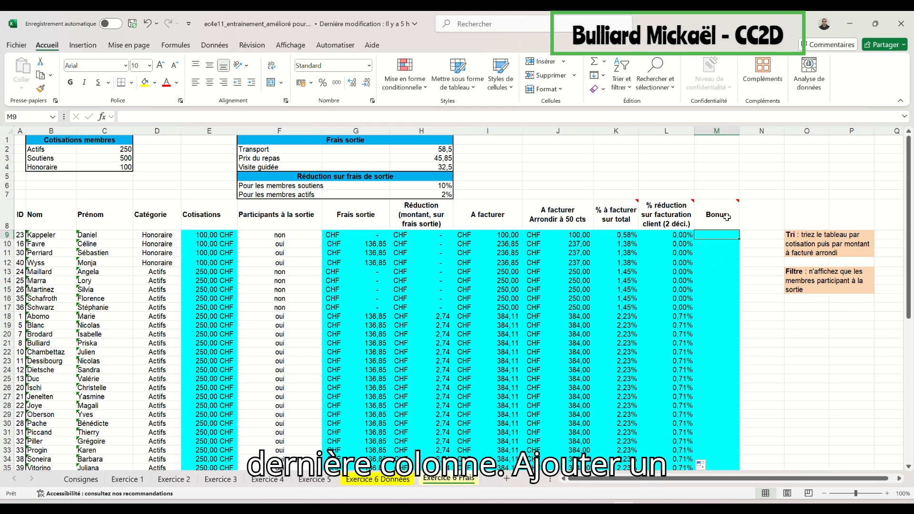
click(725, 218)
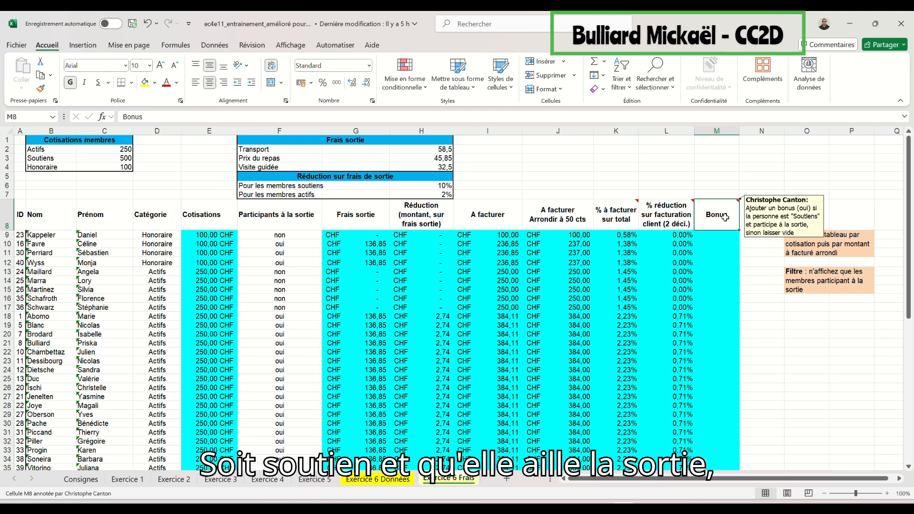
click(709, 234)
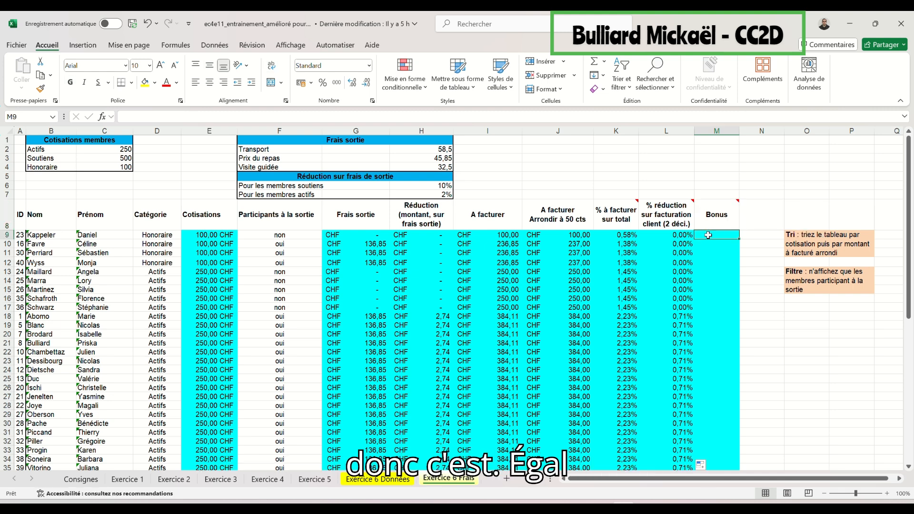
text(=si)
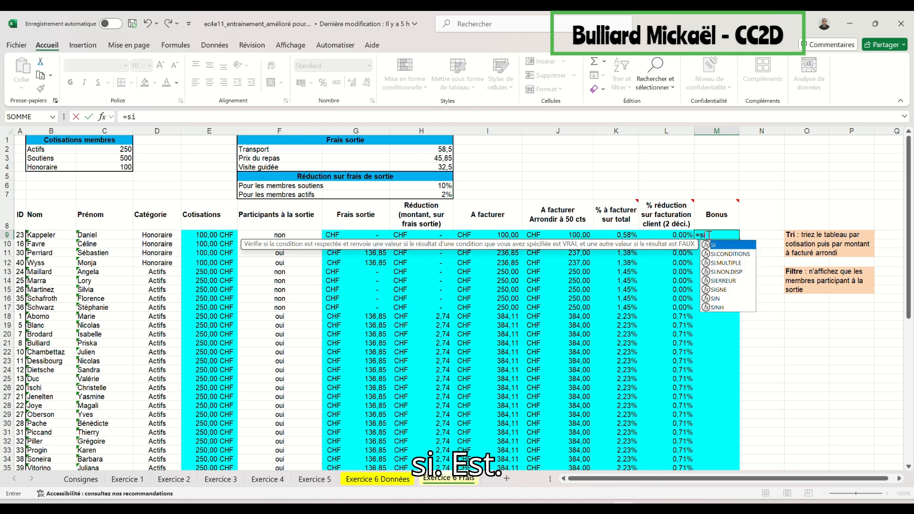
key(Tab)
text(et)
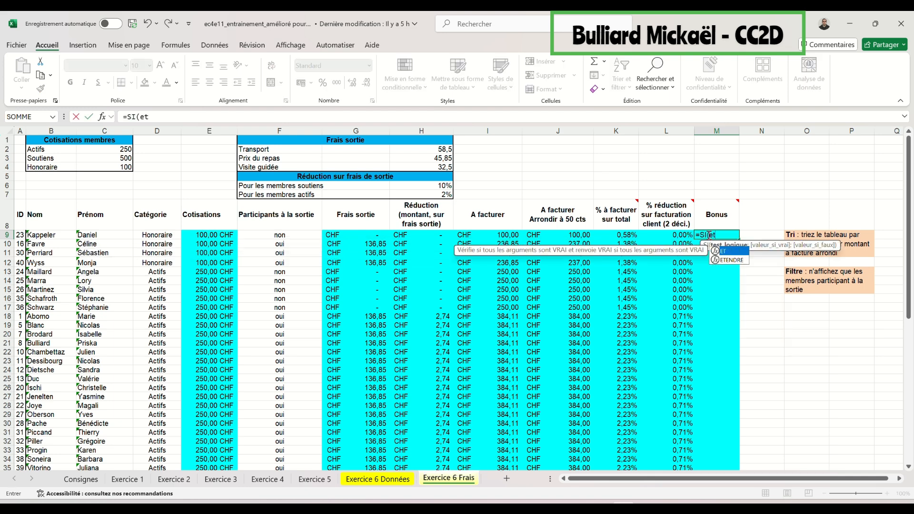
key(Tab)
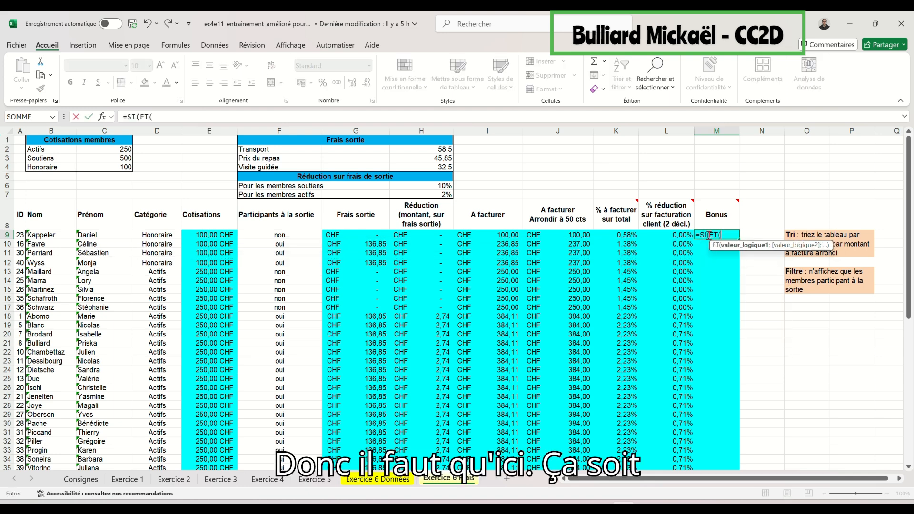
Step: Add D9=$B$3 as the first condition of the ET in M9, with an absolute reference to the Soutiens label
click(166, 239)
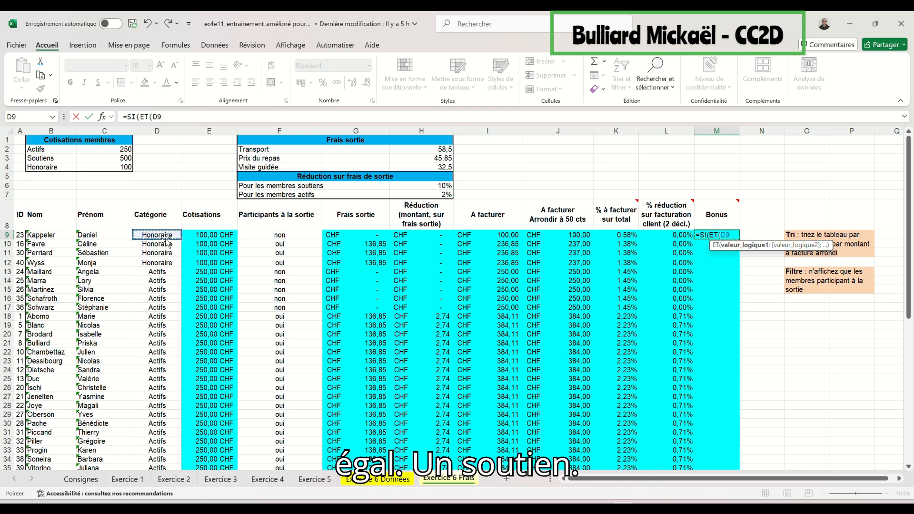
text(=)
click(51, 159)
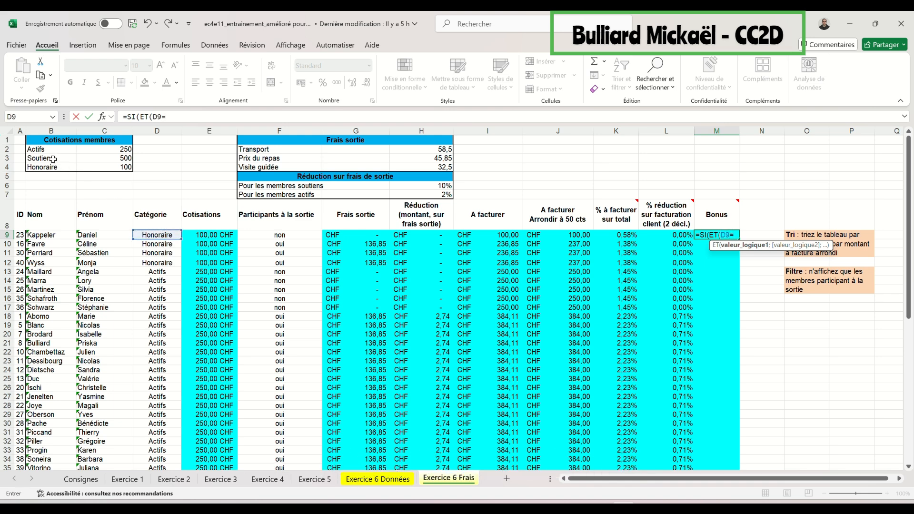
key(F4)
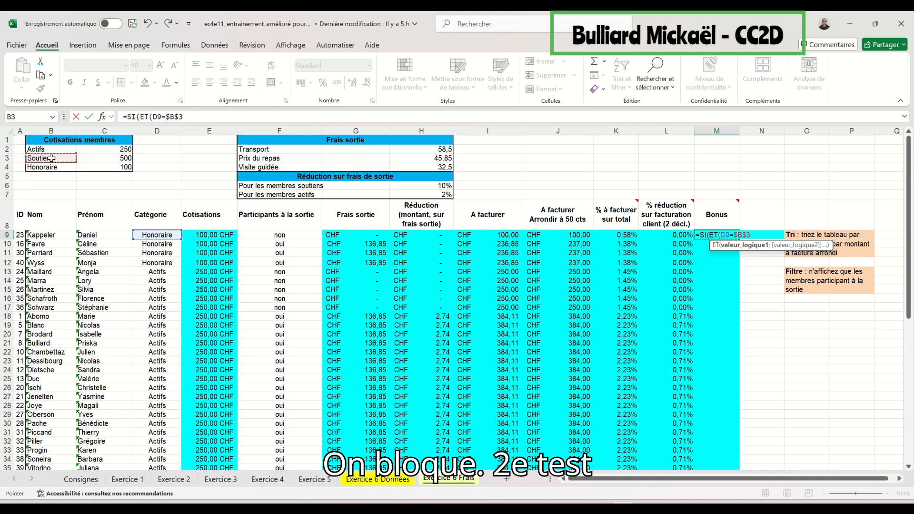
Step: Add F9="oui" as the second condition of the ET in M9, testing participation in the outing
text(;)
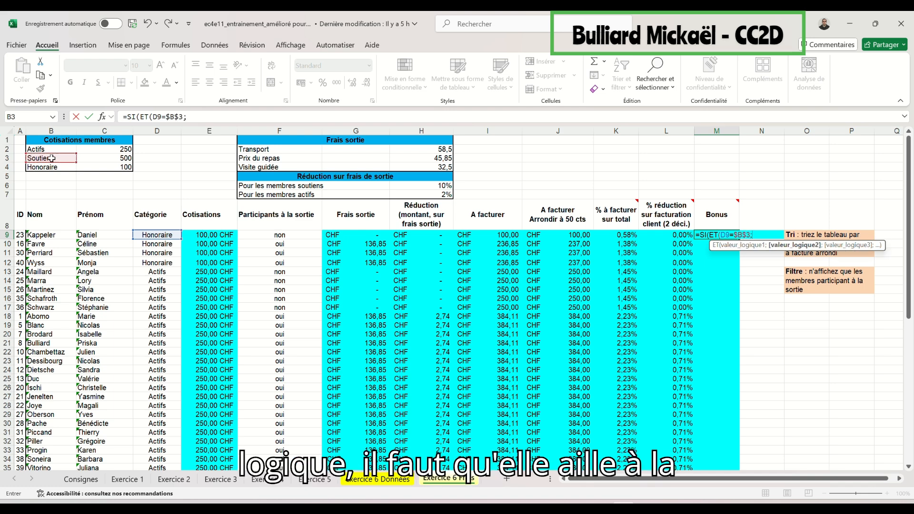
click(263, 236)
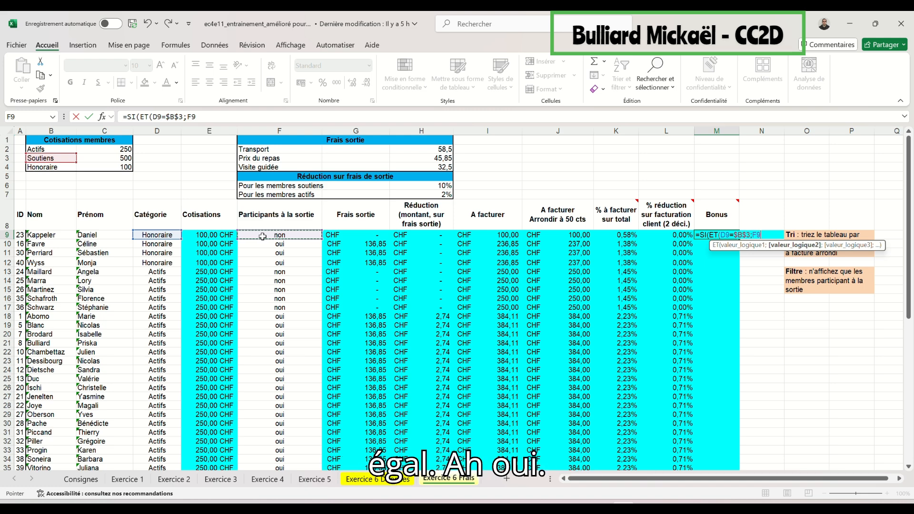
text(="oui")
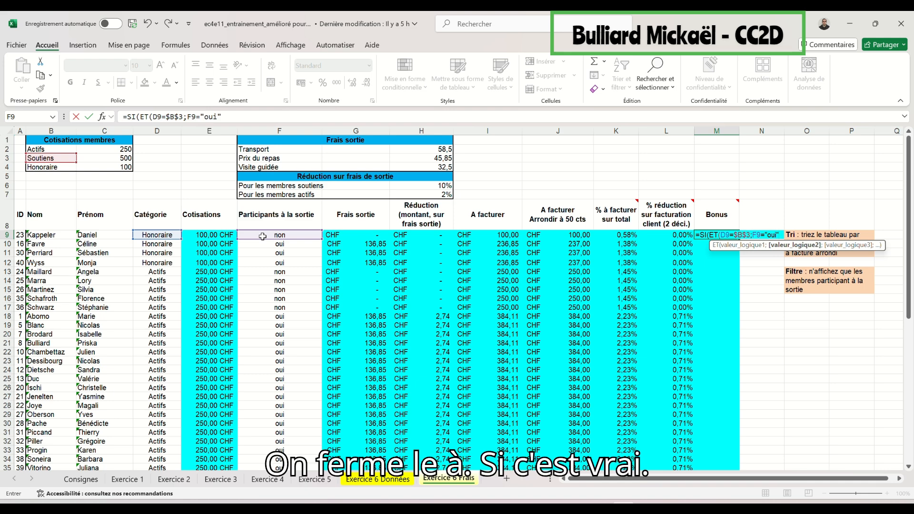
Step: Complete the SI in M9 to return "oui" when both conditions hold and " " otherwise, accepting the closing-parenthesis correction
text();)
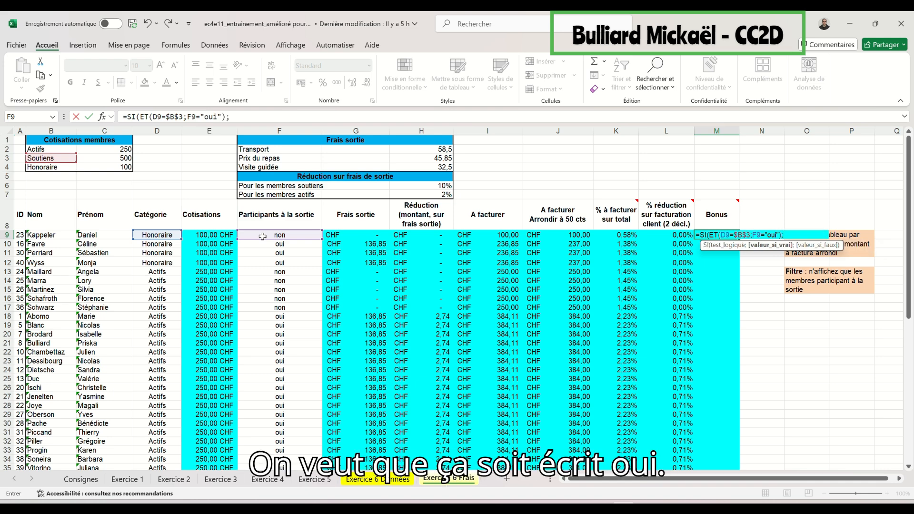
text("oui)
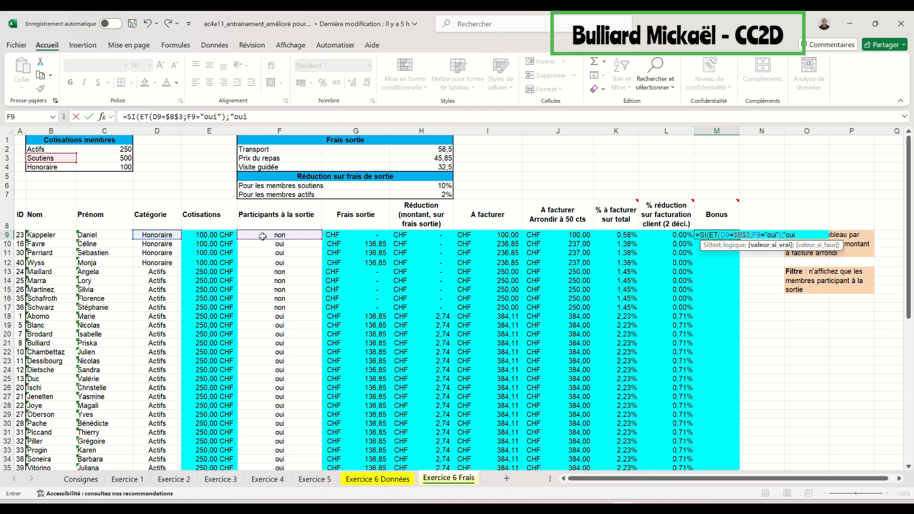
text(")
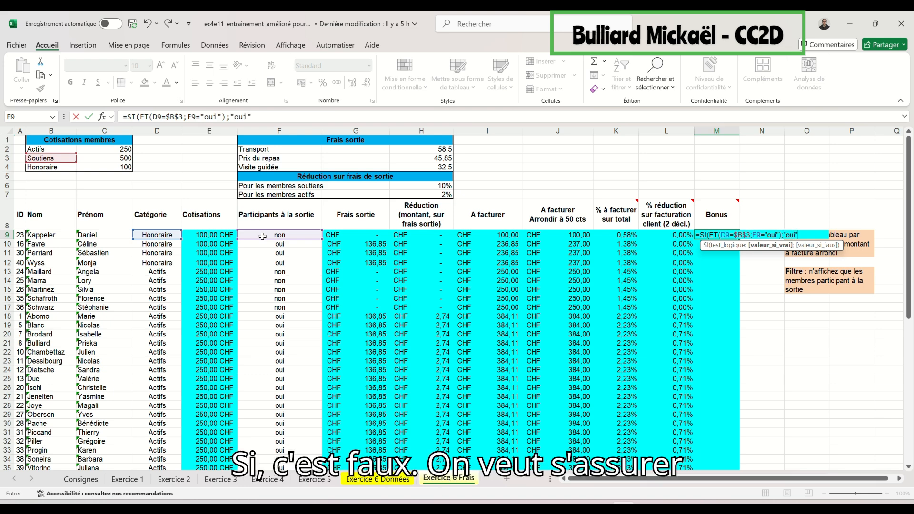
text(;")
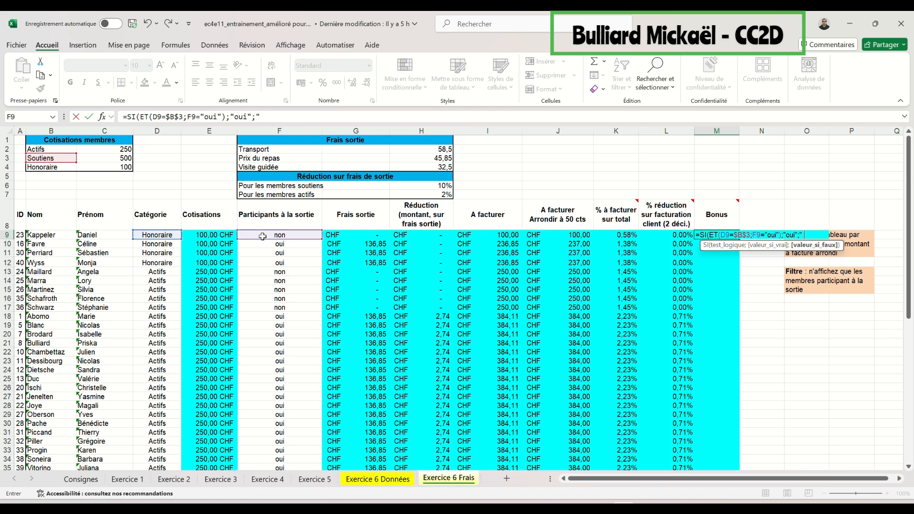
click(89, 116)
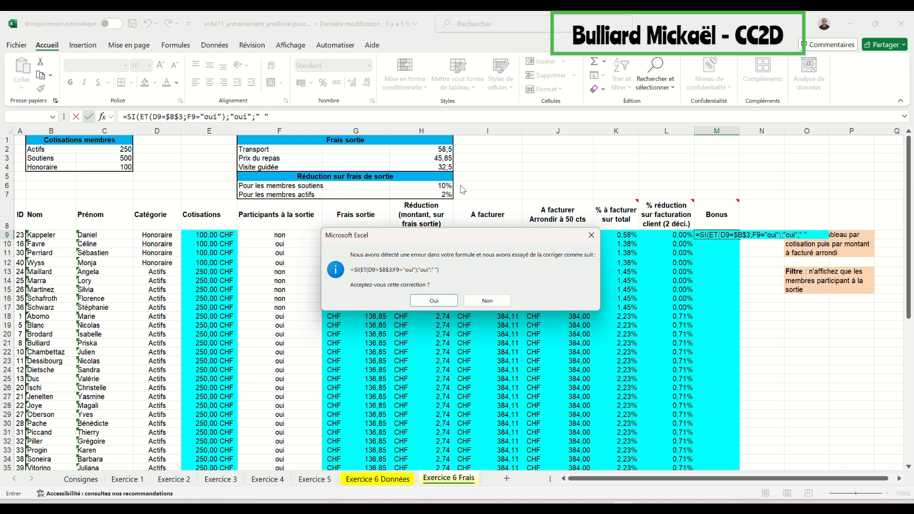
click(434, 300)
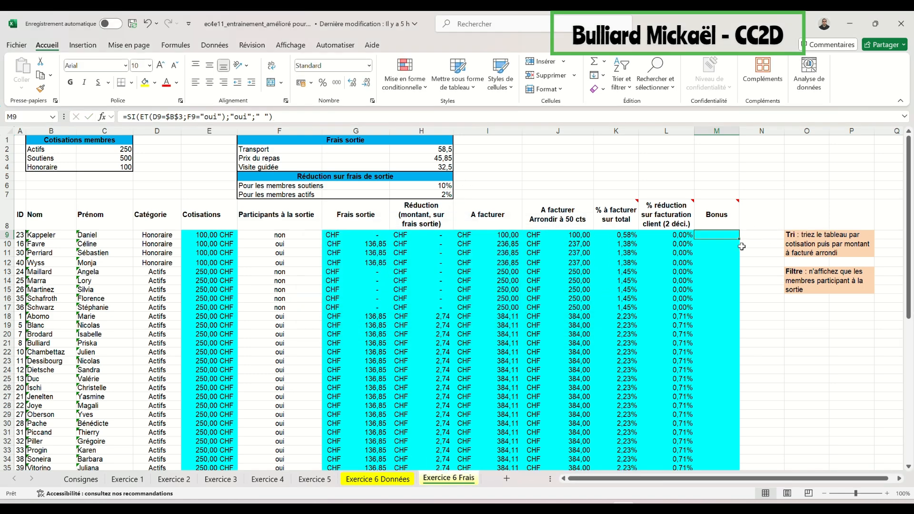
Step: Fill the Bonus formula from M9 down to row 49 and check the column against the header's note
drag(740, 243, 755, 425)
scroll(754, 390, up, 3)
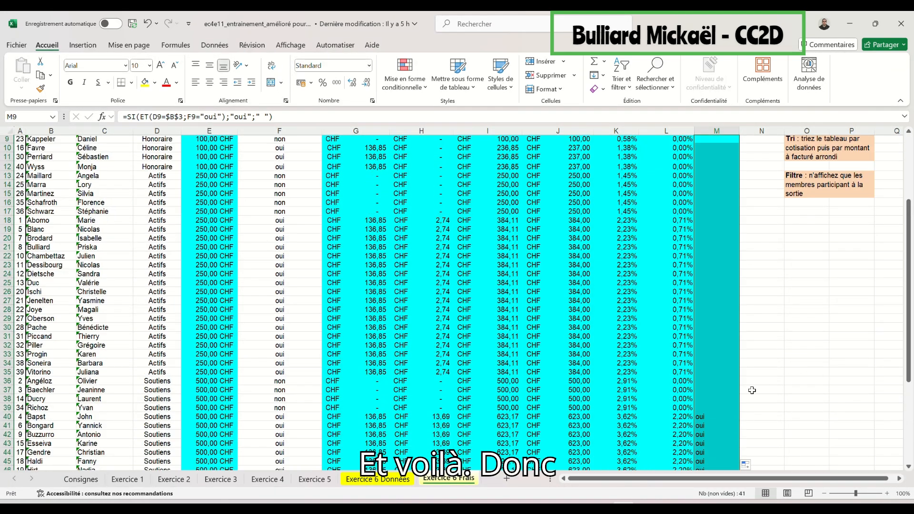
scroll(754, 390, up, 3)
mouse_move(716, 215)
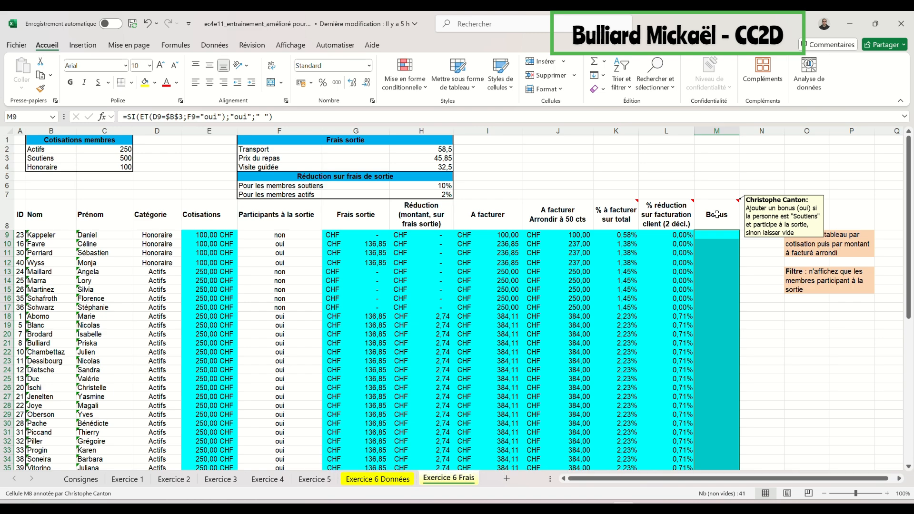
scroll(724, 311, down, 8)
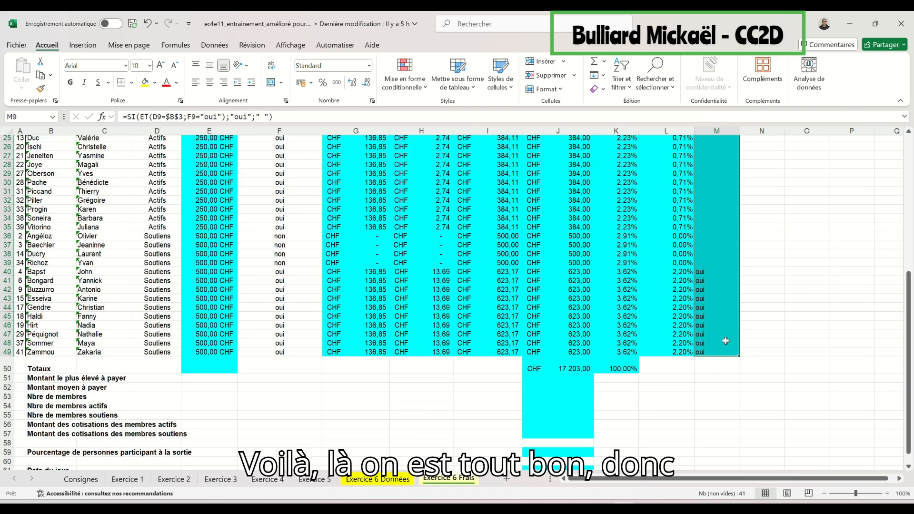
scroll(726, 341, up, 8)
scroll(438, 343, down, 8)
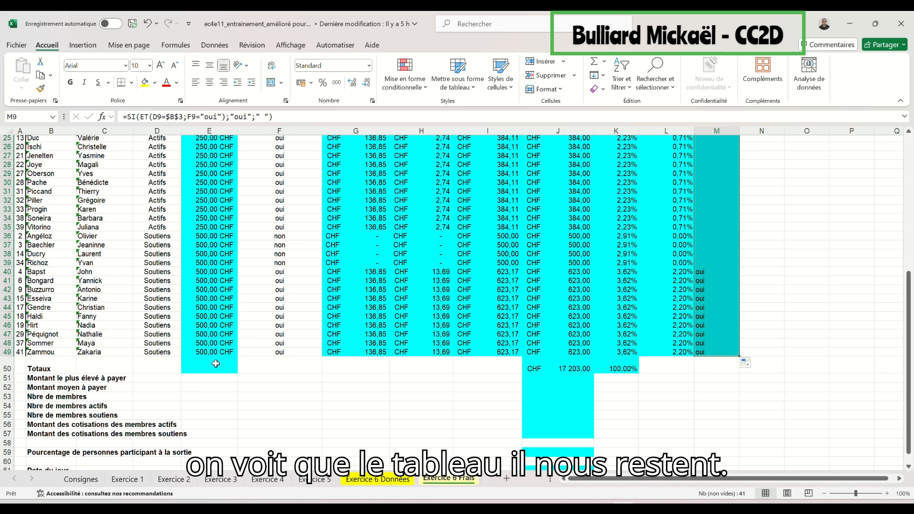
Step: Total the Cotisations column in E50 on the Totaux row with =SOMME(E9:E49)
click(216, 364)
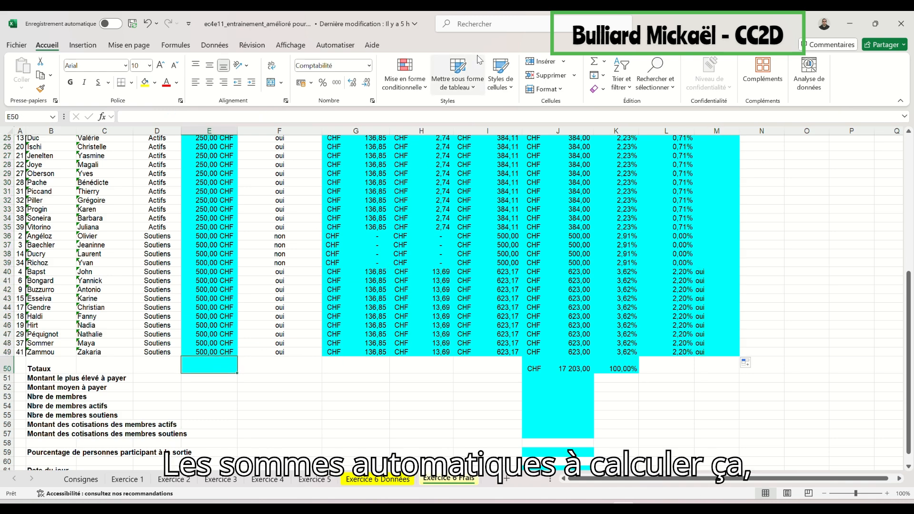
click(595, 61)
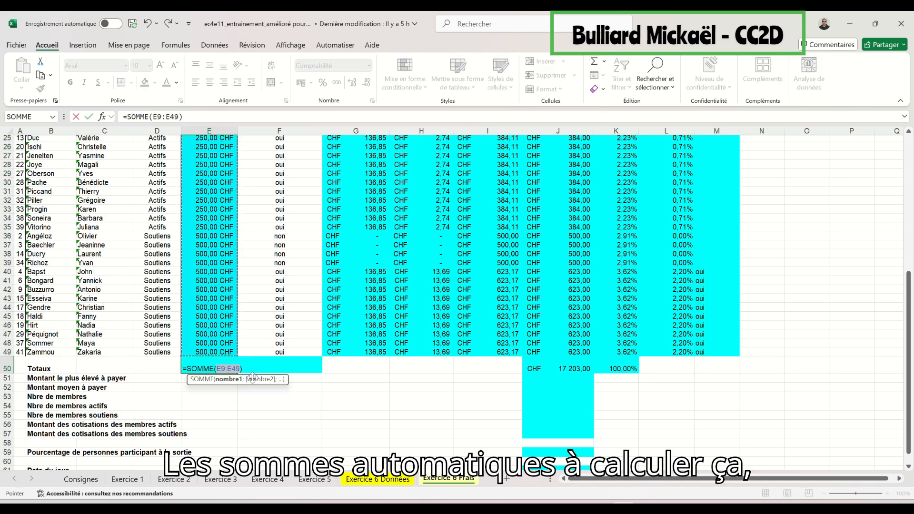
click(89, 117)
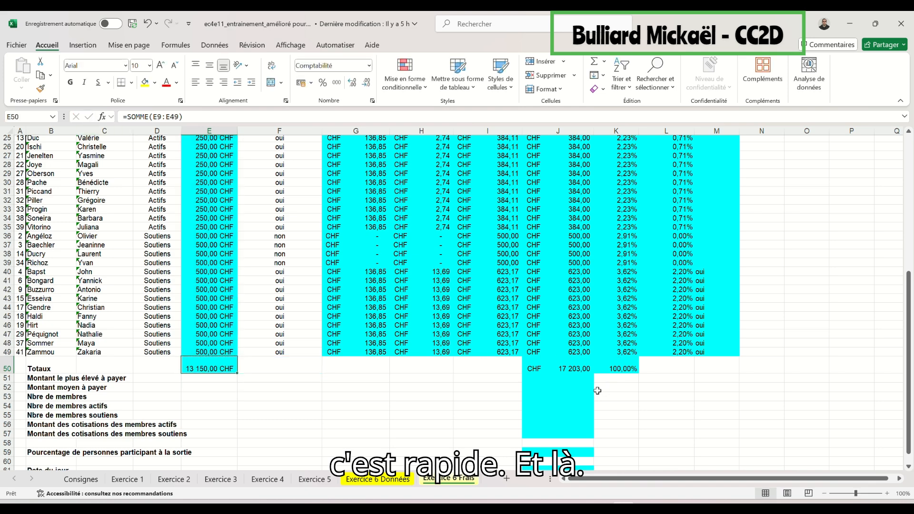
Step: Enter =MAX(J9:J49) in J51 for Montant le plus élevé à payer
scroll(476, 376, down, 2)
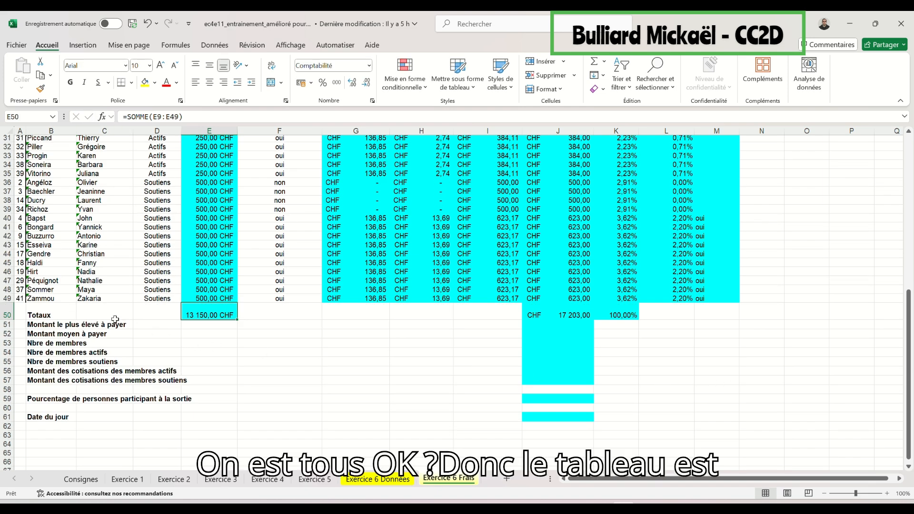
click(562, 330)
scroll(697, 352, up, 2)
scroll(697, 352, up, 6)
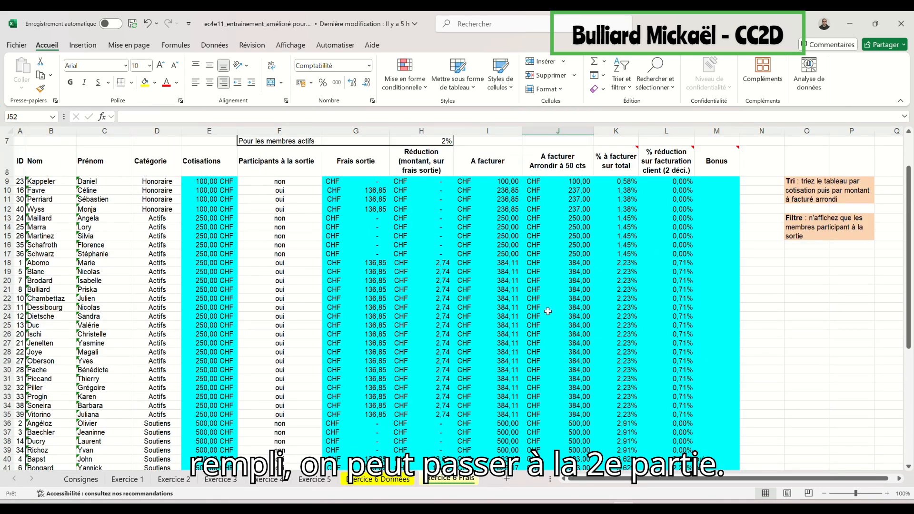
scroll(548, 311, down, 4)
scroll(547, 312, down, 3)
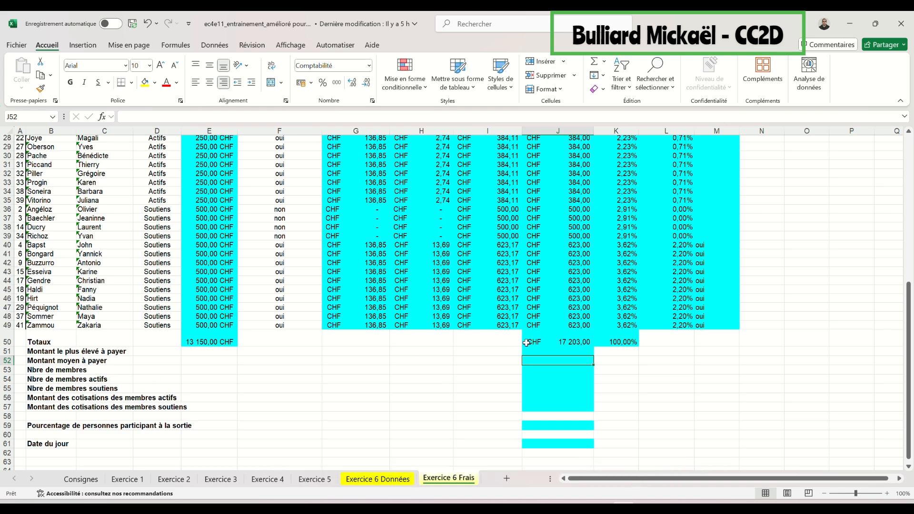
click(570, 351)
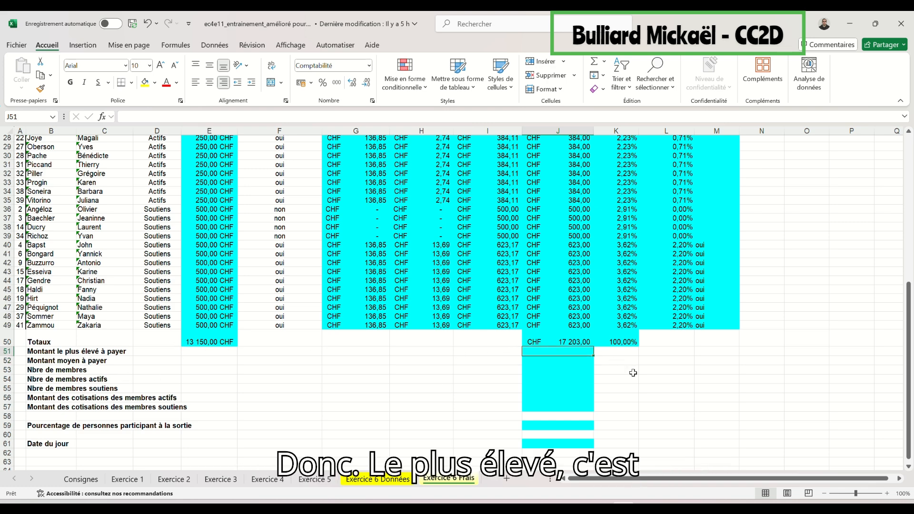
text(=max)
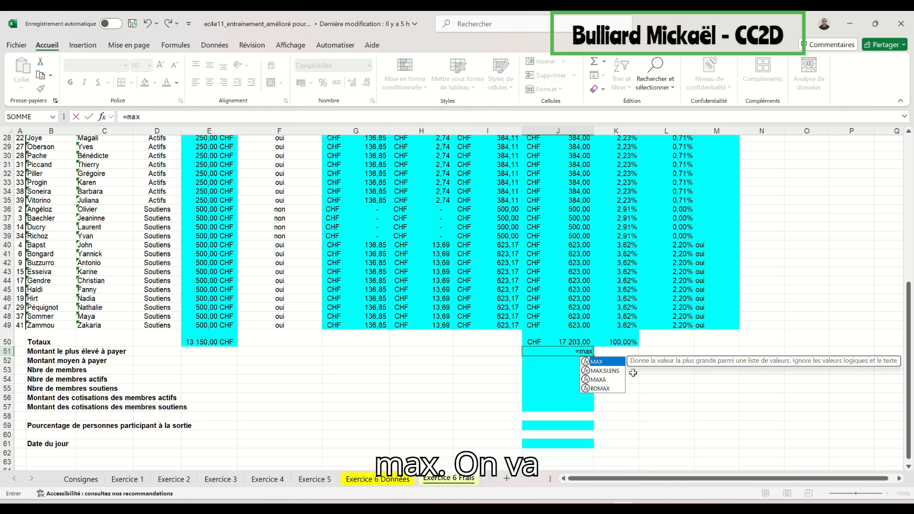
key(Tab)
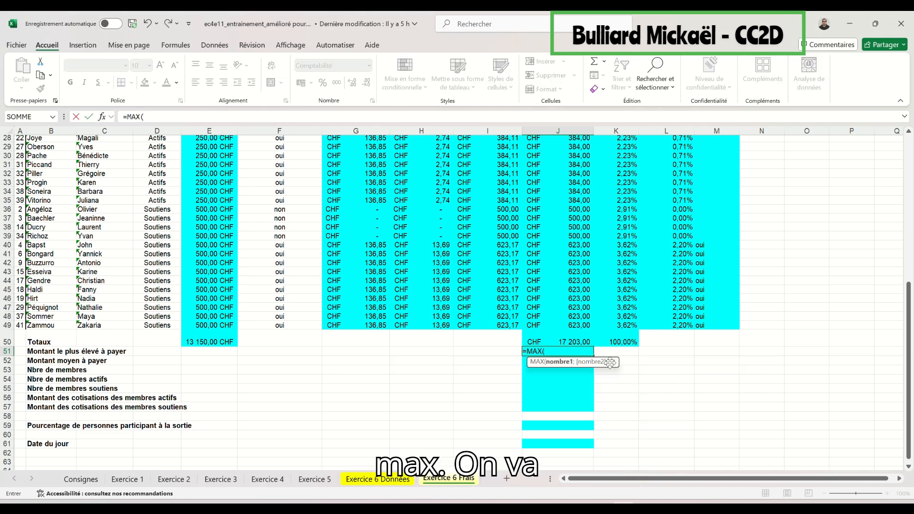
scroll(584, 202, up, 7)
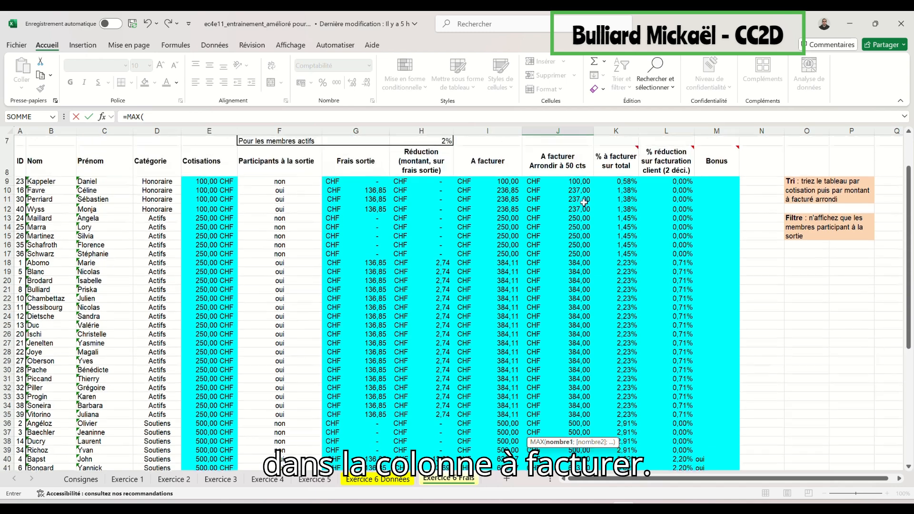
drag(561, 181, 590, 408)
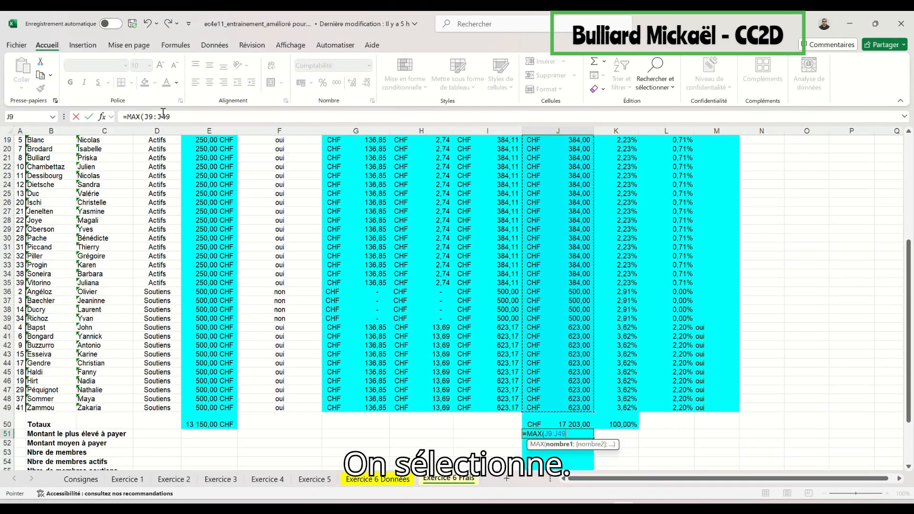
click(89, 117)
scroll(551, 372, down, 3)
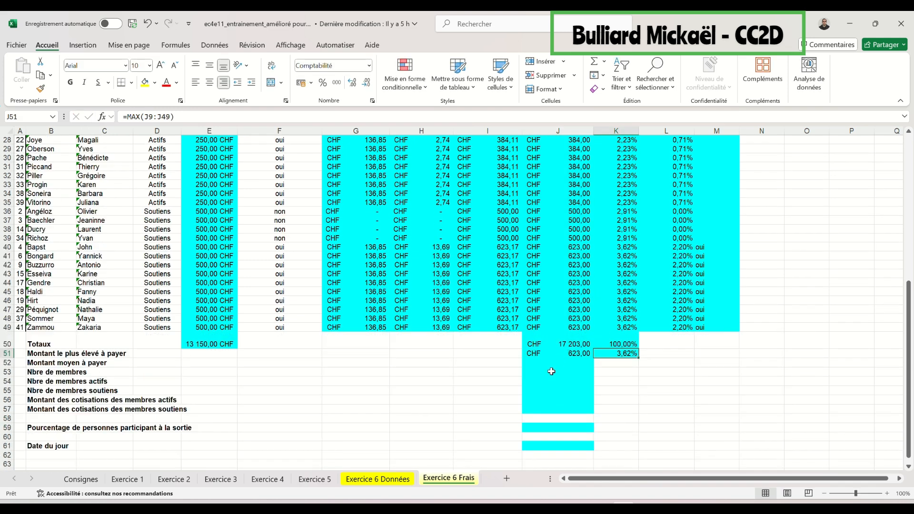
Step: Clear the automatically added percentage formula from K51 and remove the cell's fill colour
click(561, 363)
click(628, 353)
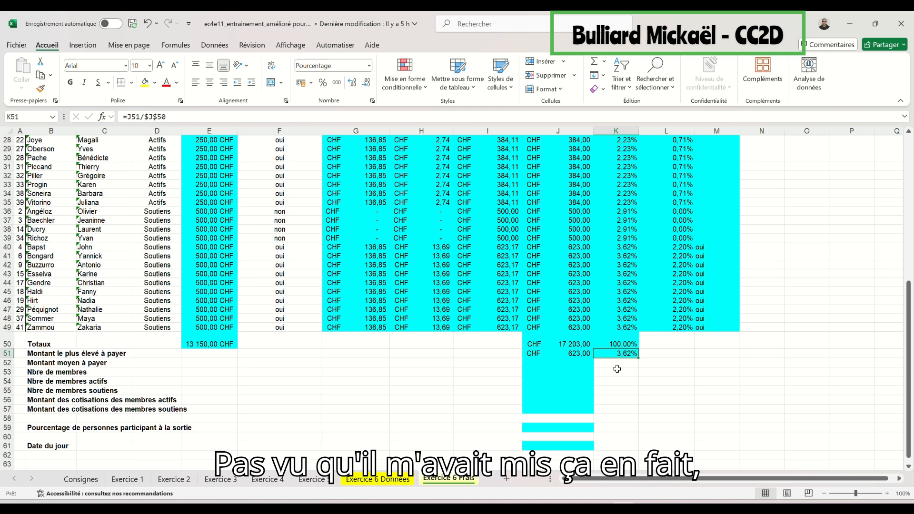
key(ctrl+z)
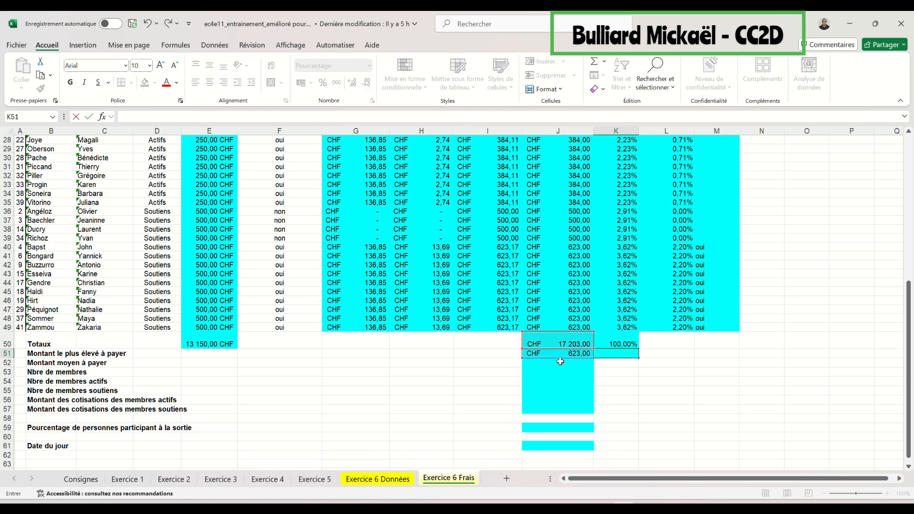
click(561, 364)
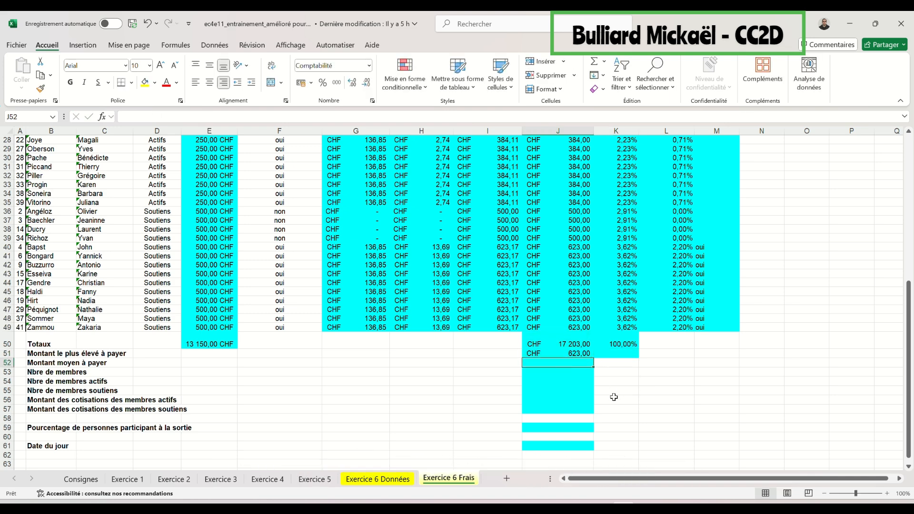
click(621, 356)
click(155, 83)
click(146, 136)
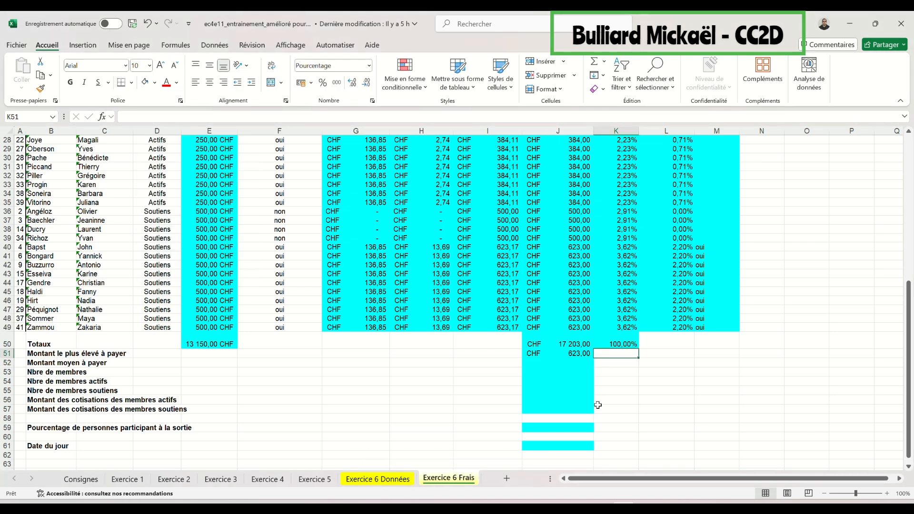
Step: Enter =MOYENNE(J9:J49) in J52 for Montant moyen à payer
click(555, 364)
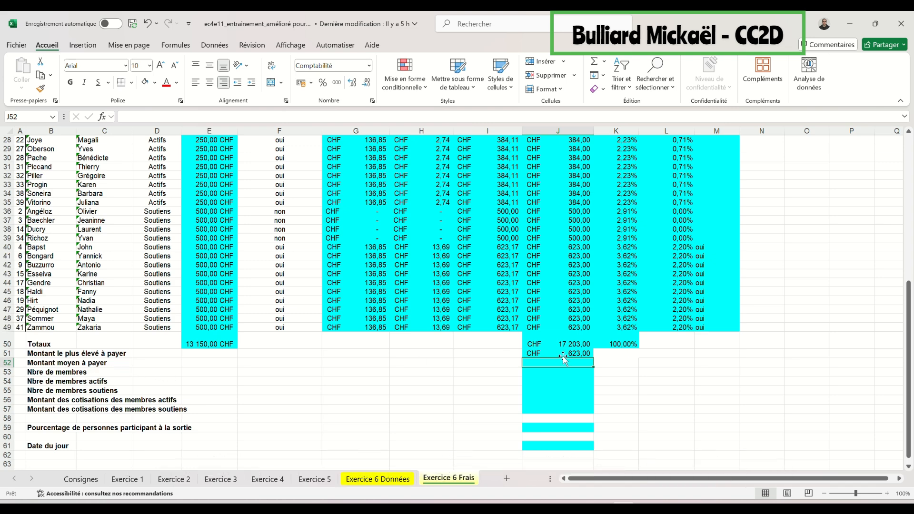
text(=moye)
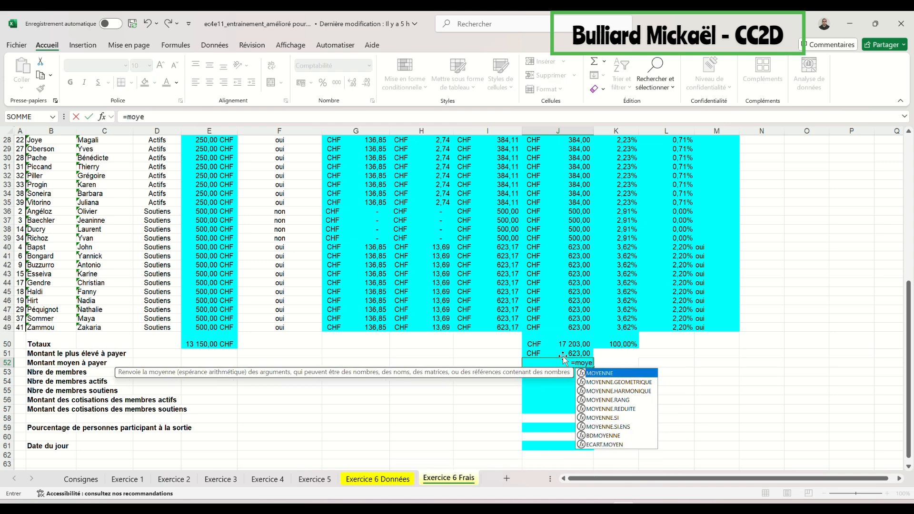
double_click(610, 374)
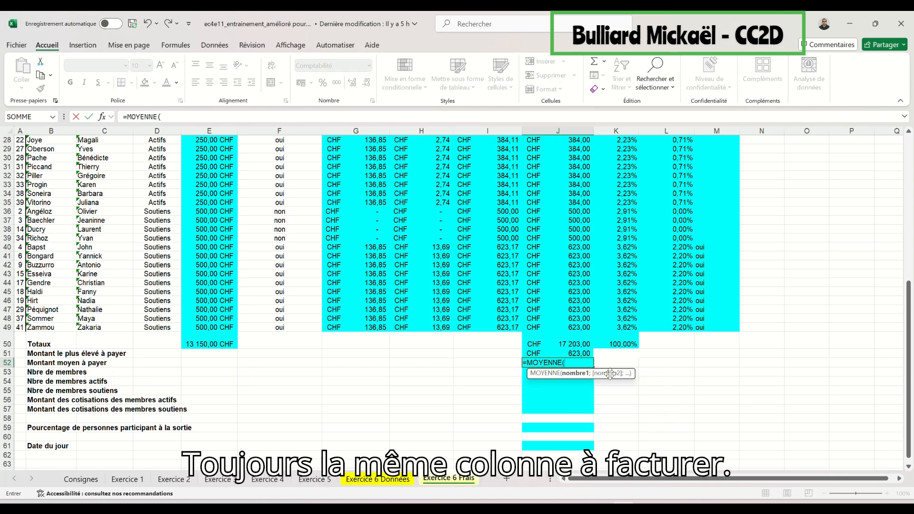
scroll(610, 374, up, 7)
click(567, 156)
drag(567, 157, 569, 425)
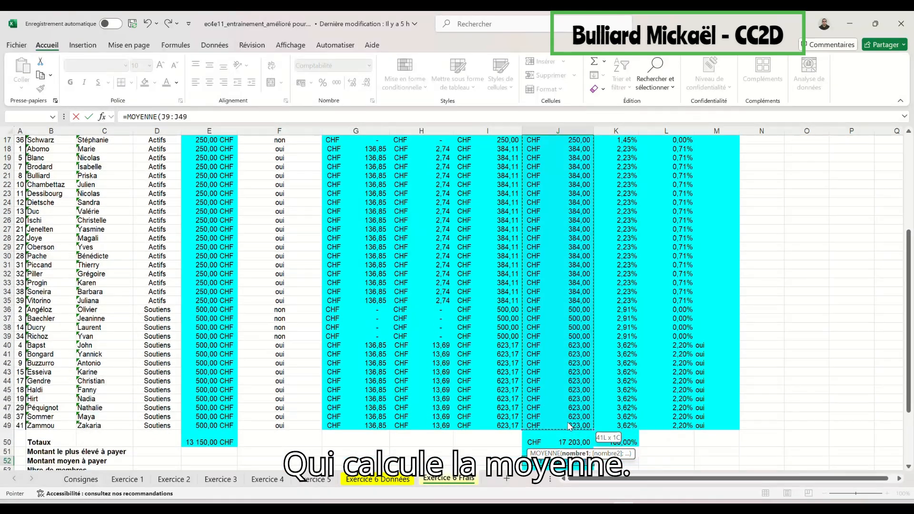
click(89, 117)
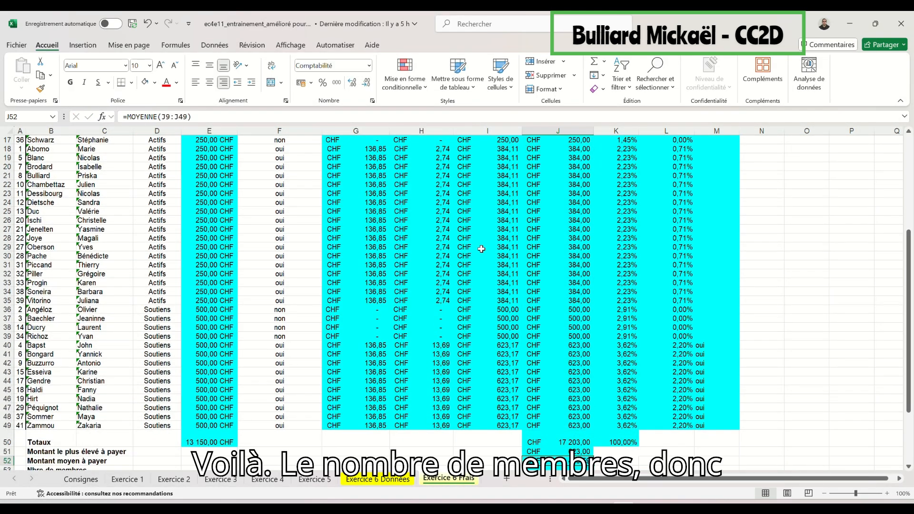
Step: Enter =NBVAL(A9:A49) in J53 to count the members for Nbre de membres
scroll(528, 364, down, 4)
click(530, 364)
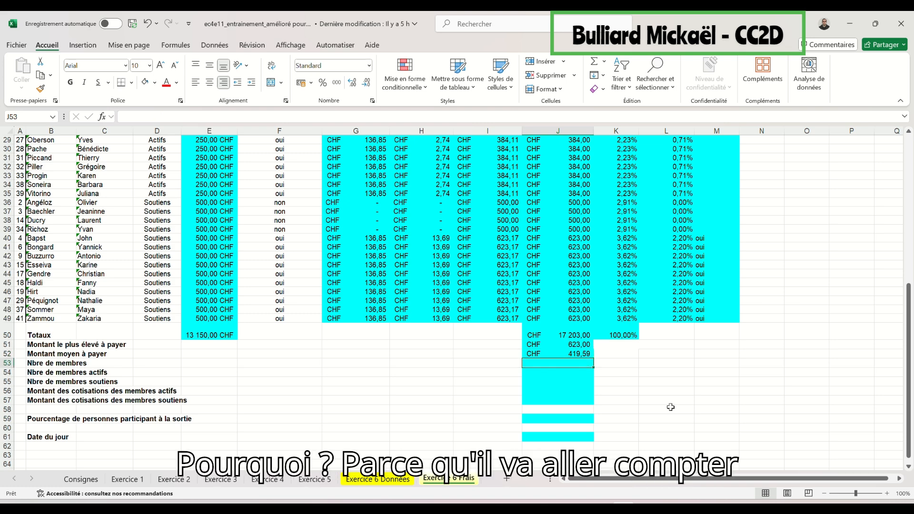
scroll(670, 407, up, 8)
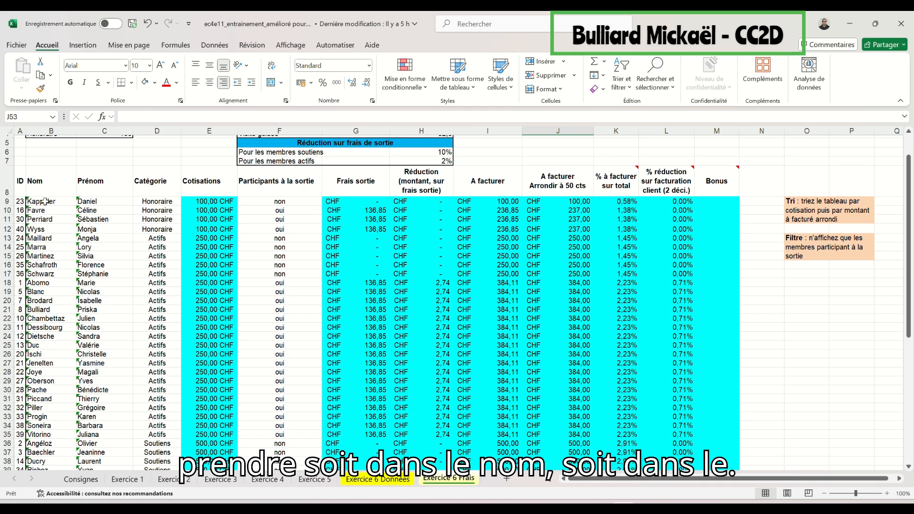
scroll(67, 338, down, 2)
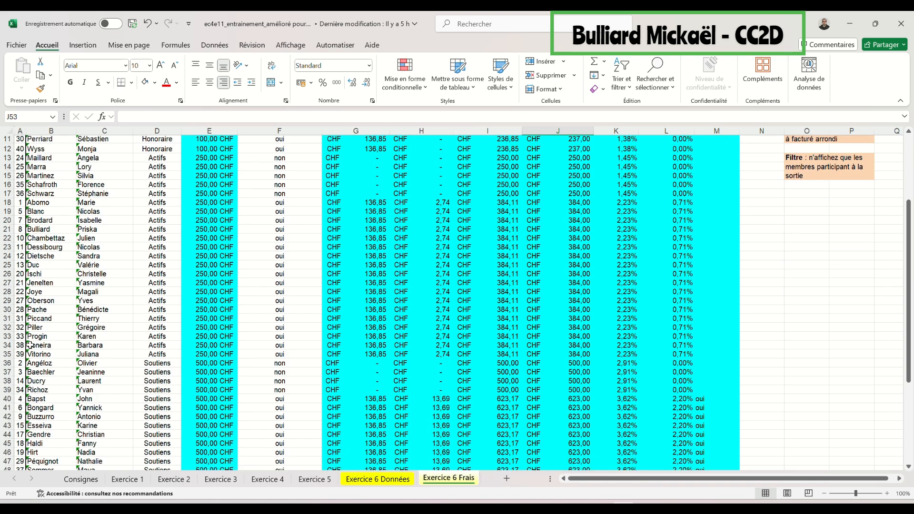
scroll(84, 279, down, 3)
scroll(84, 279, up, 6)
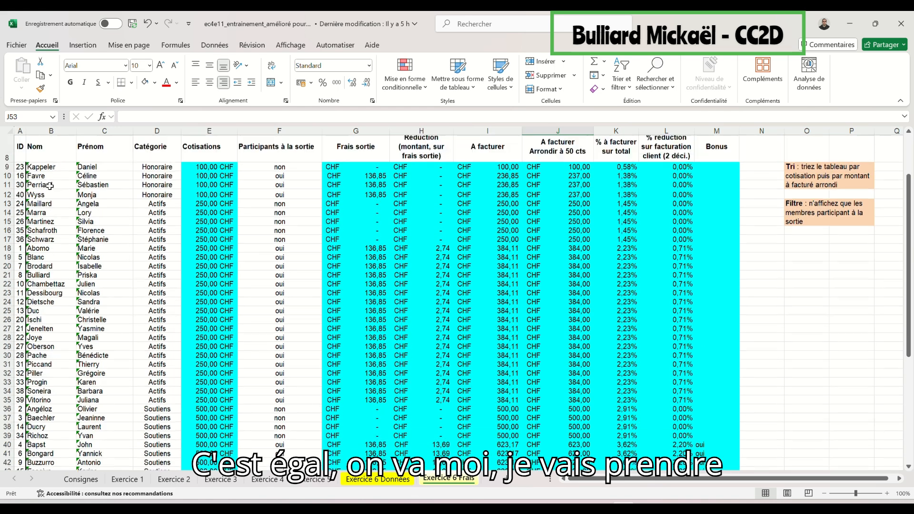
scroll(556, 437, down, 7)
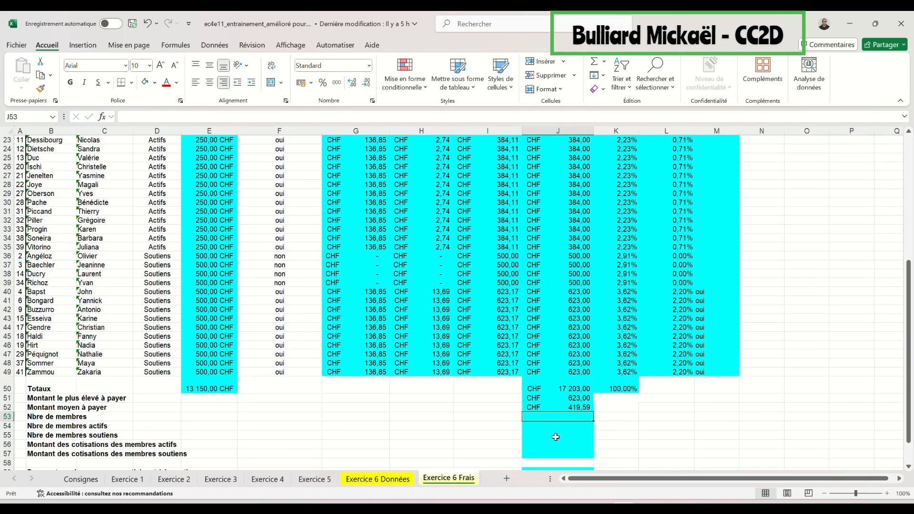
text(nbva)
key(BackSpace)
key(BackSpace)
key(BackSpace)
text(=nb)
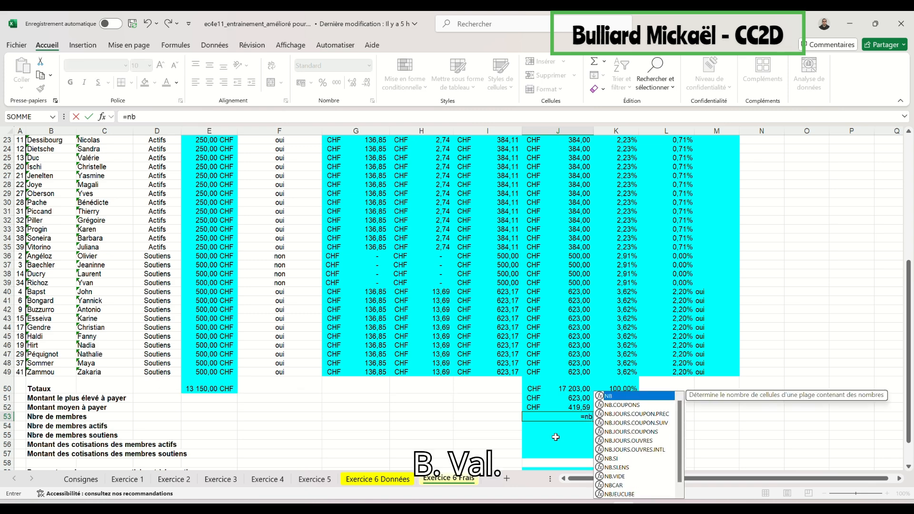
text(v)
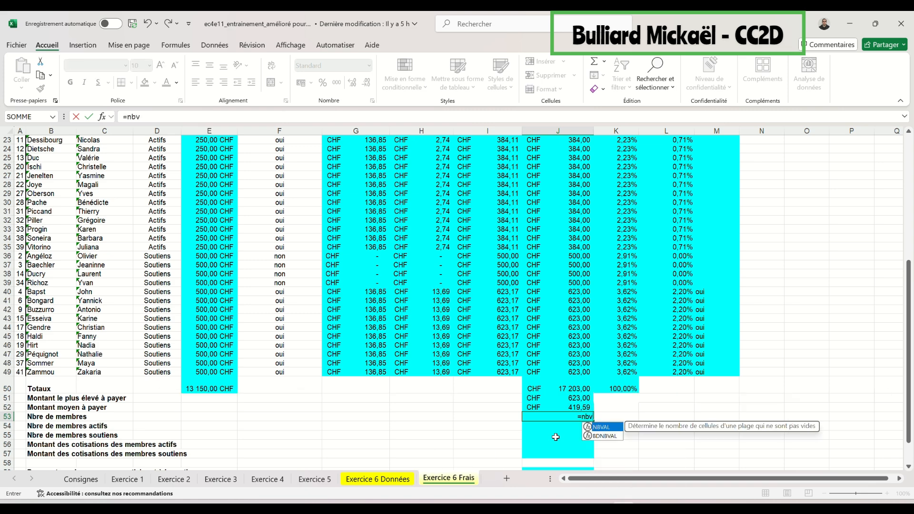
key(Tab)
scroll(21, 180, up, 5)
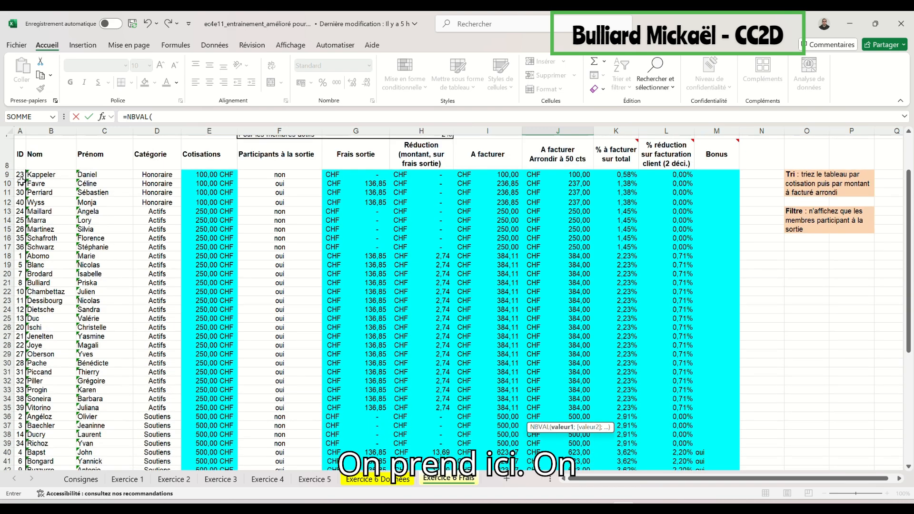
drag(20, 174, 14, 425)
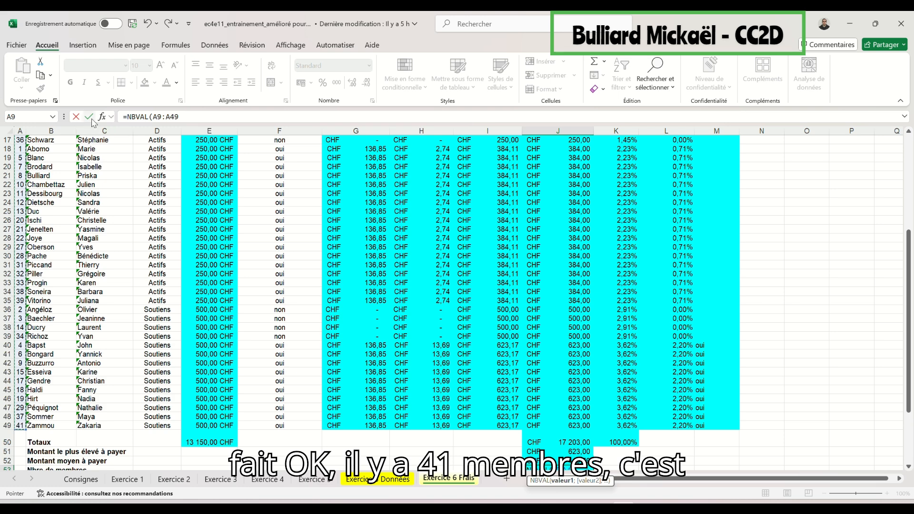
scroll(479, 328, down, 3)
key(Return)
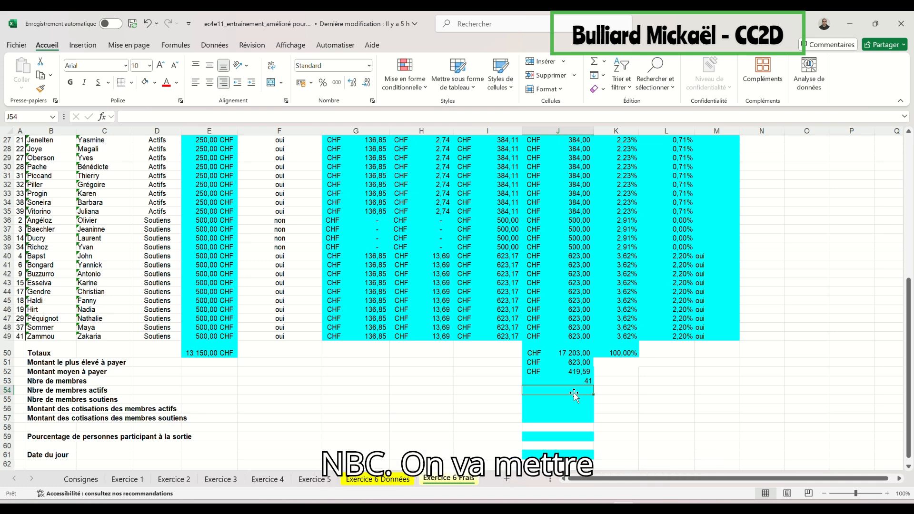
Step: Enter =NB.SI(D9:D49;$B$2) in J54 to count the active members for Nbre de membres actifs
text(=nb)
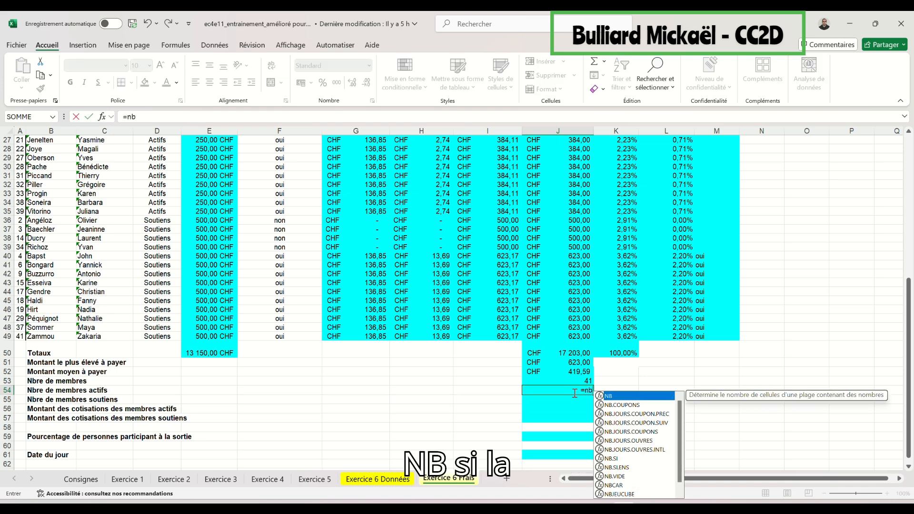
text(.s)
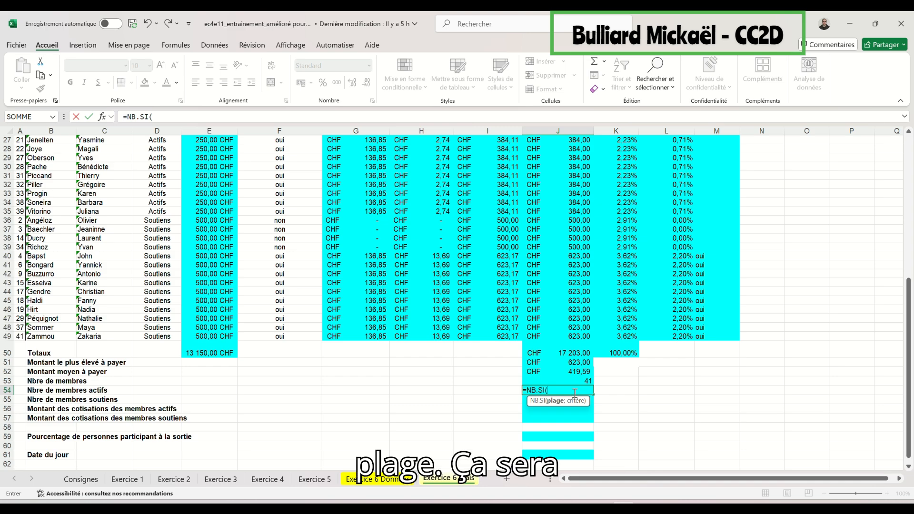
scroll(292, 363, up, 8)
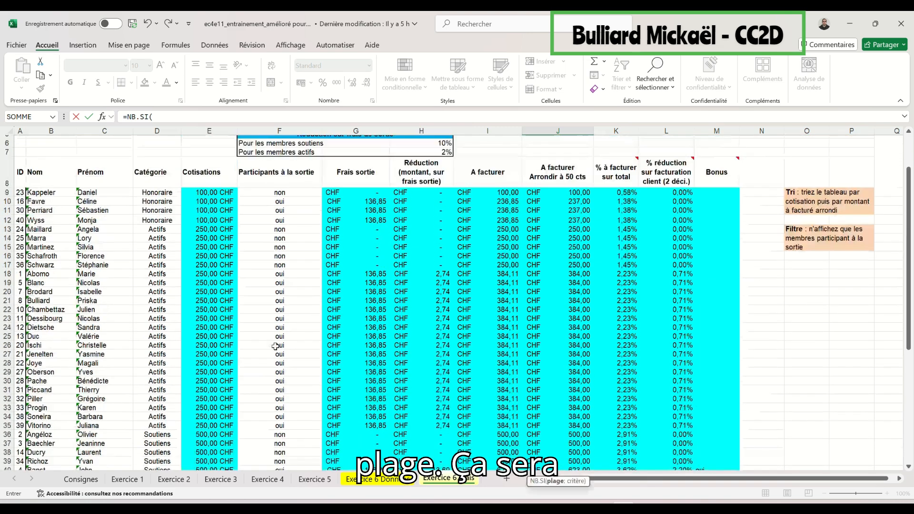
drag(170, 221, 166, 408)
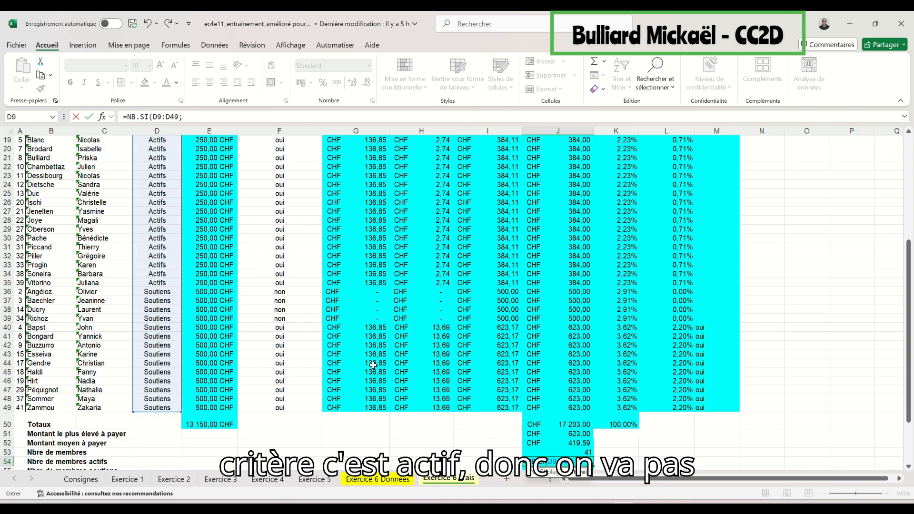
scroll(374, 366, up, 5)
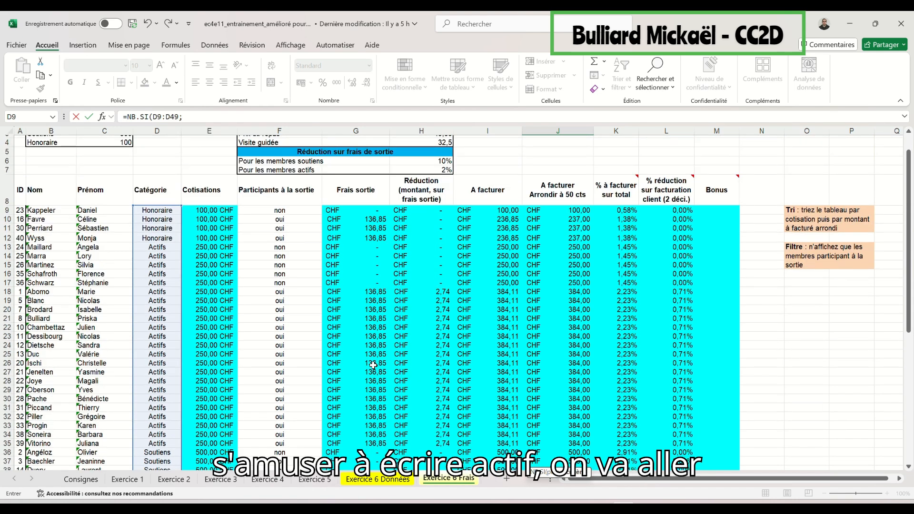
scroll(374, 365, up, 1)
click(48, 151)
key(F4)
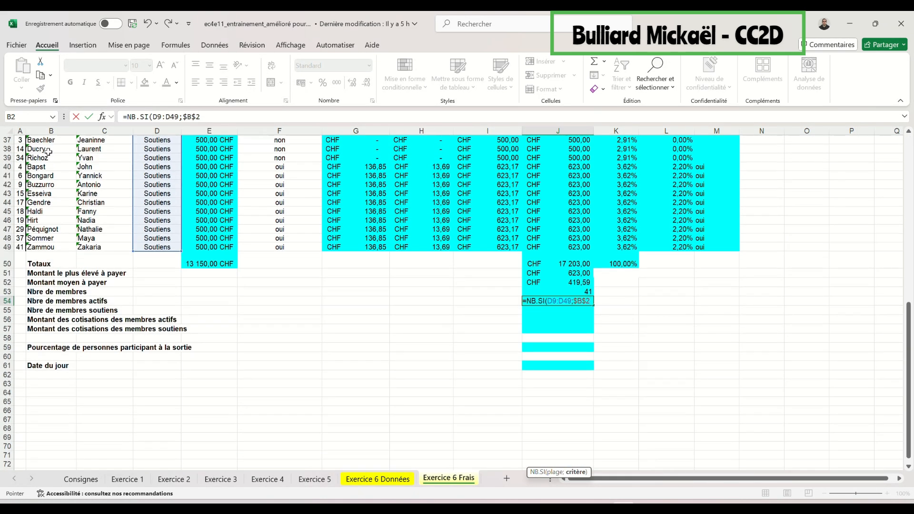
click(88, 116)
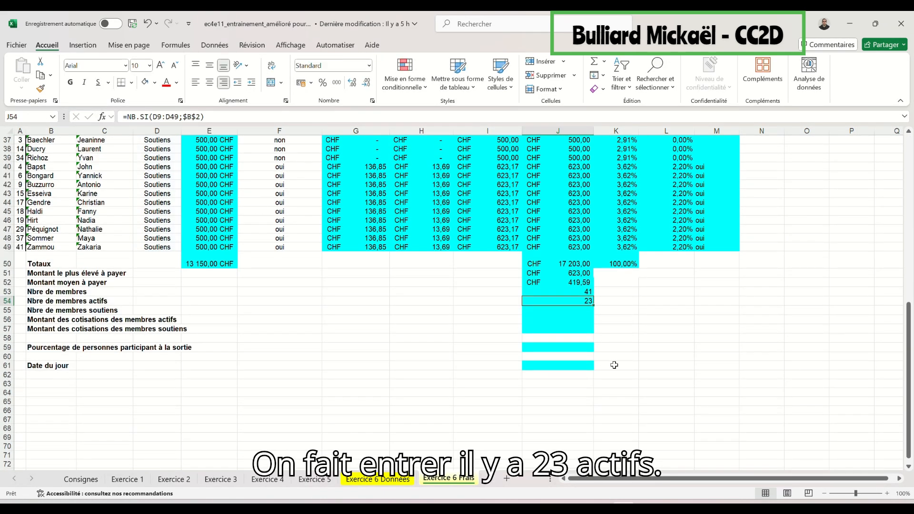
Step: Enter =NB.SI(D9:D49;$B$3) in J55 to count the supporting members for Nbre de membres soutiens
click(563, 312)
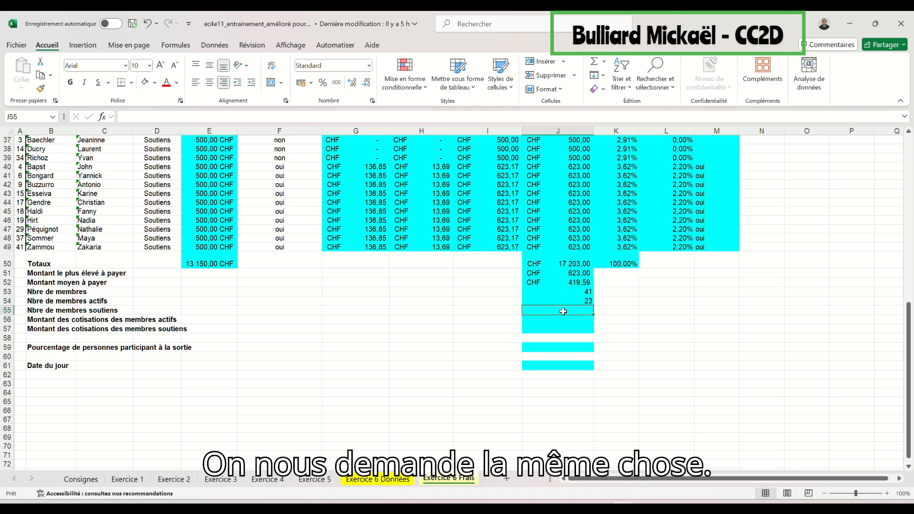
text(=n)
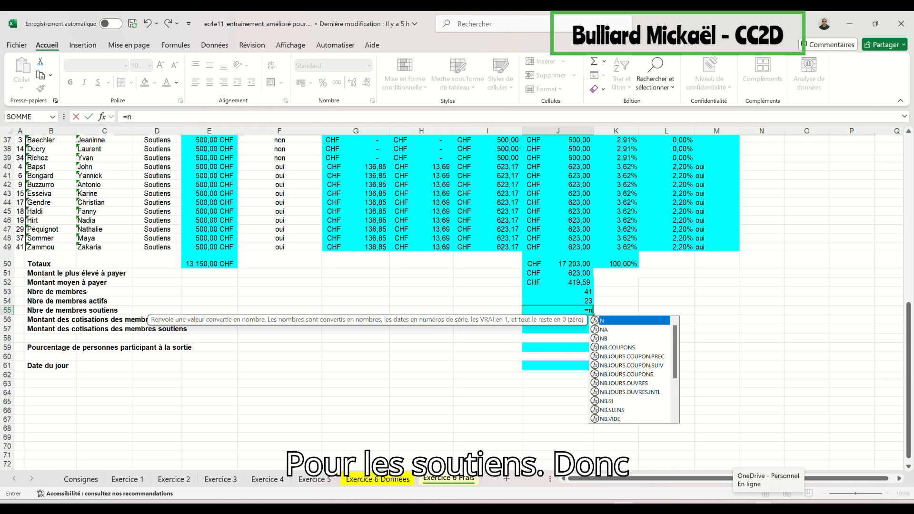
text(b.si)
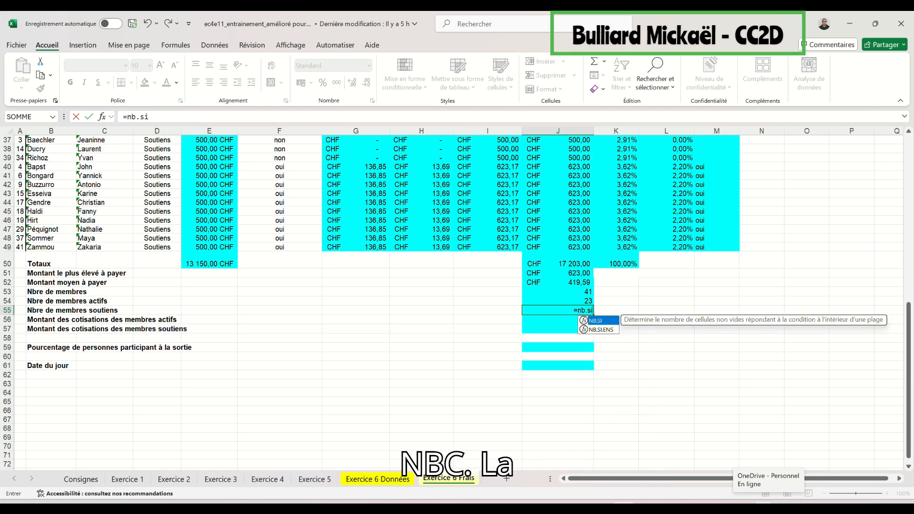
key(Tab)
scroll(251, 265, up, 8)
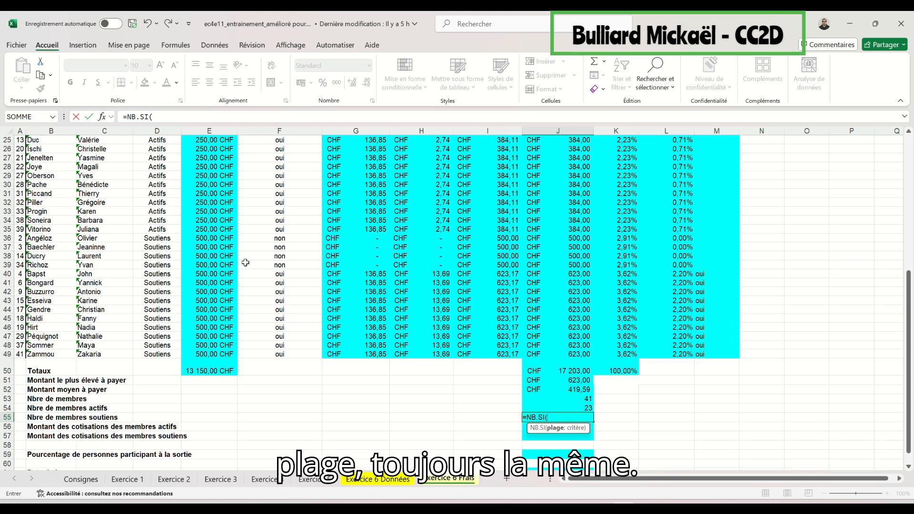
scroll(181, 217, up, 2)
drag(157, 184, 157, 425)
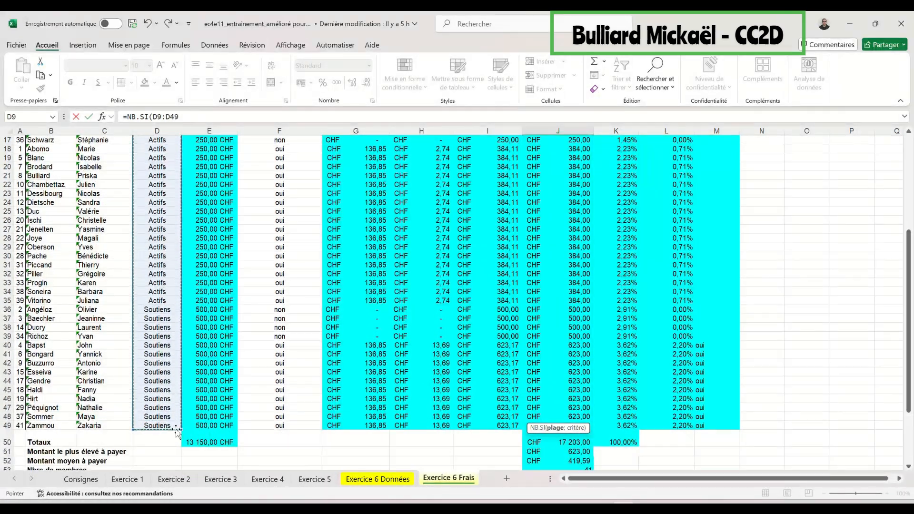
text(;)
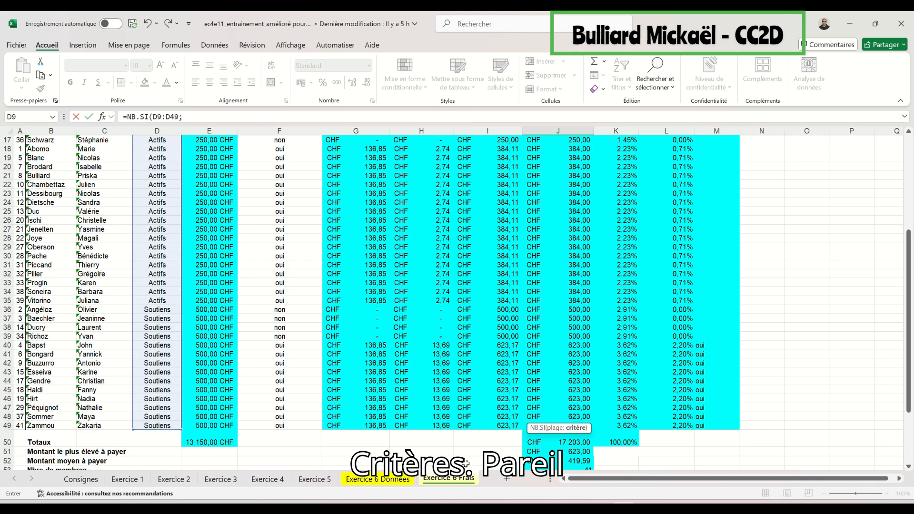
scroll(466, 463, up, 6)
click(55, 161)
key(F4)
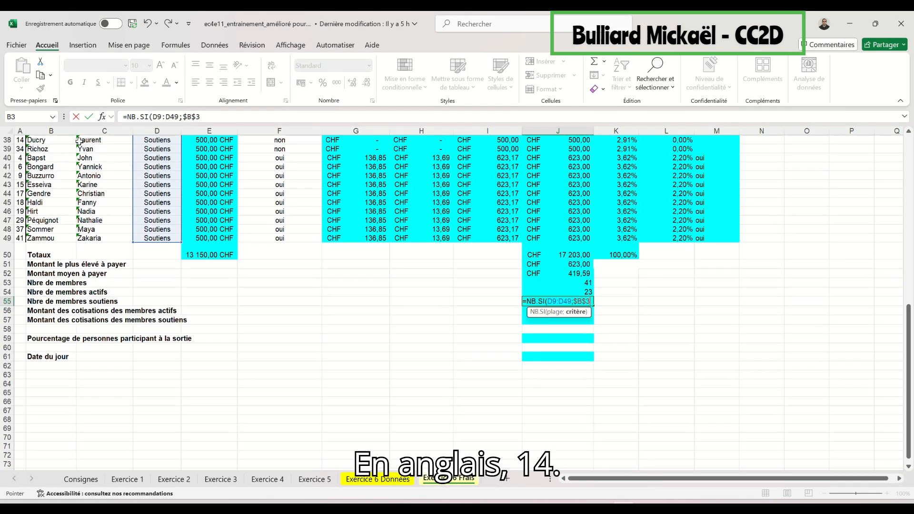
click(88, 117)
Step: Enter =SOMME.SI(D9:D49;$B$2;E9:E49) in J56 for Montant des cotisations des membres actifs
click(578, 312)
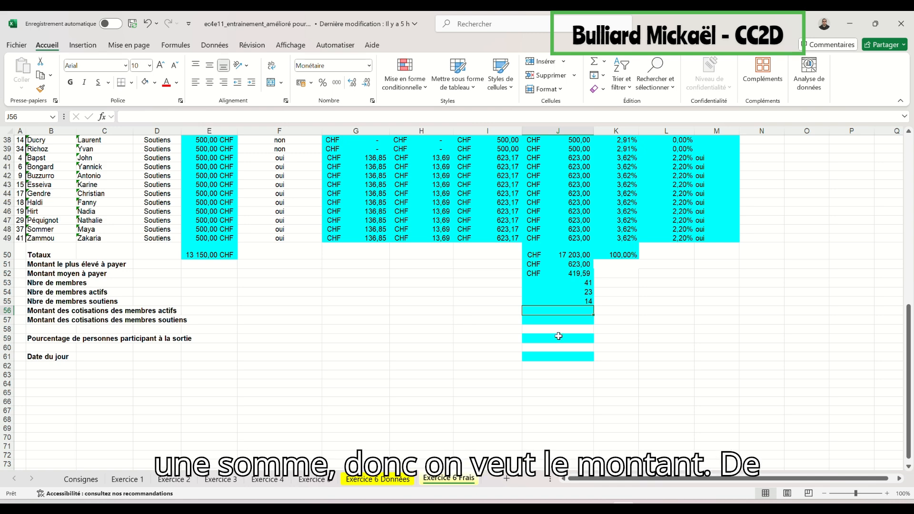
scroll(245, 265, up, 10)
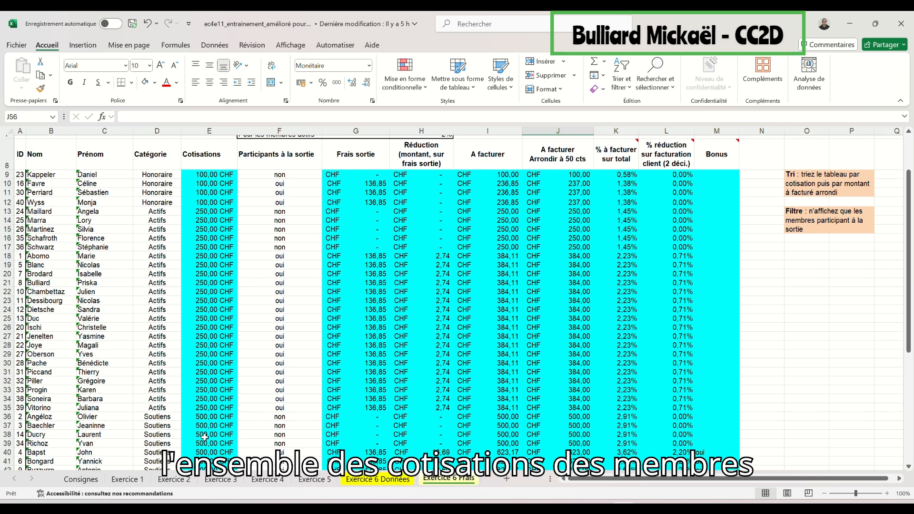
scroll(205, 436, down, 5)
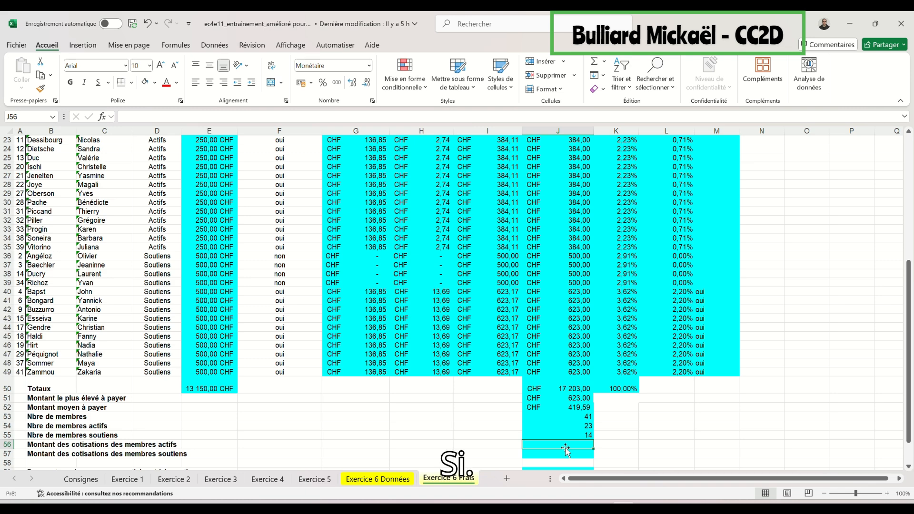
text(=somm)
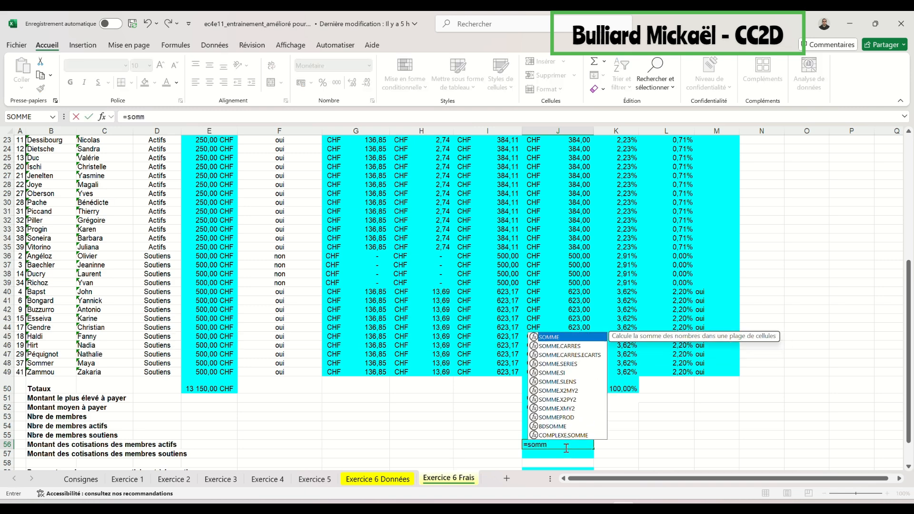
text(e.si)
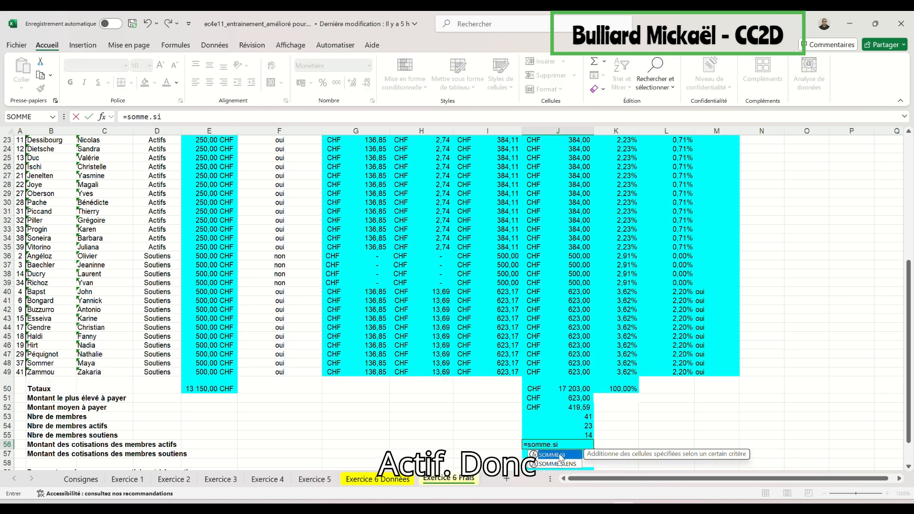
double_click(560, 456)
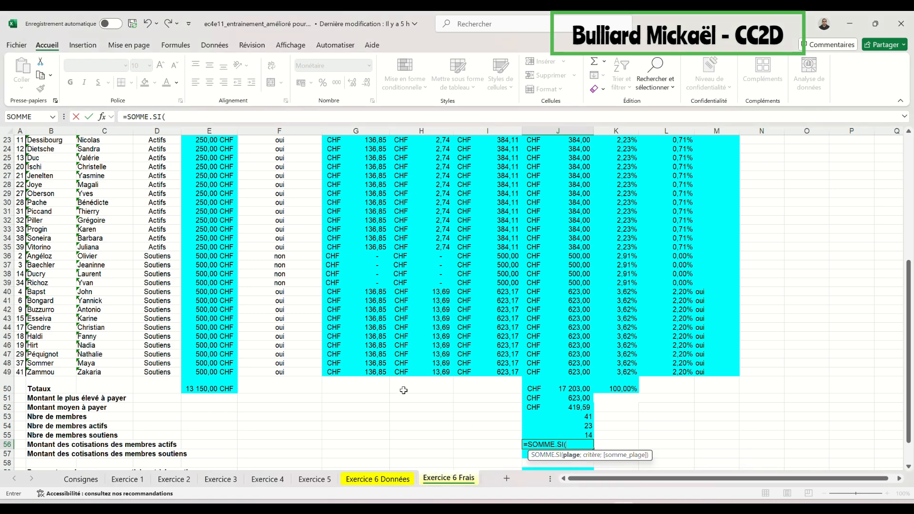
scroll(190, 267, up, 8)
drag(158, 235, 160, 425)
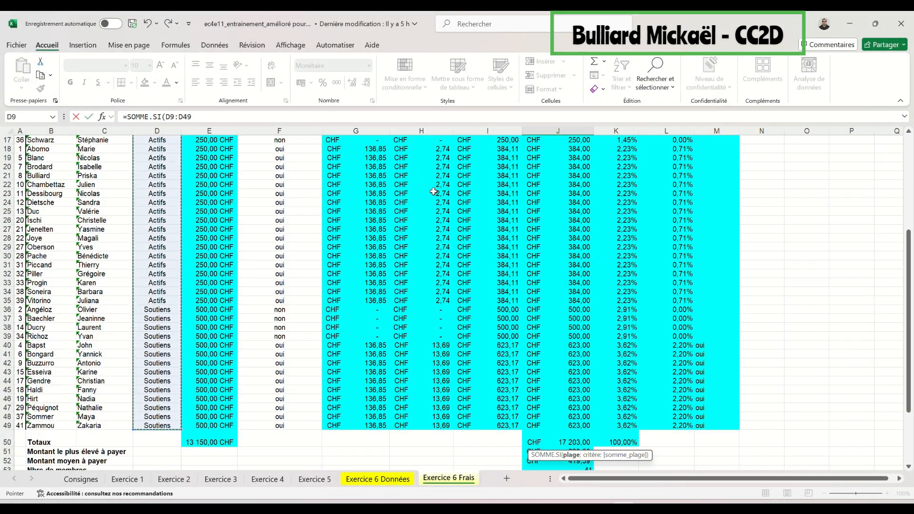
text(;)
scroll(190, 238, up, 5)
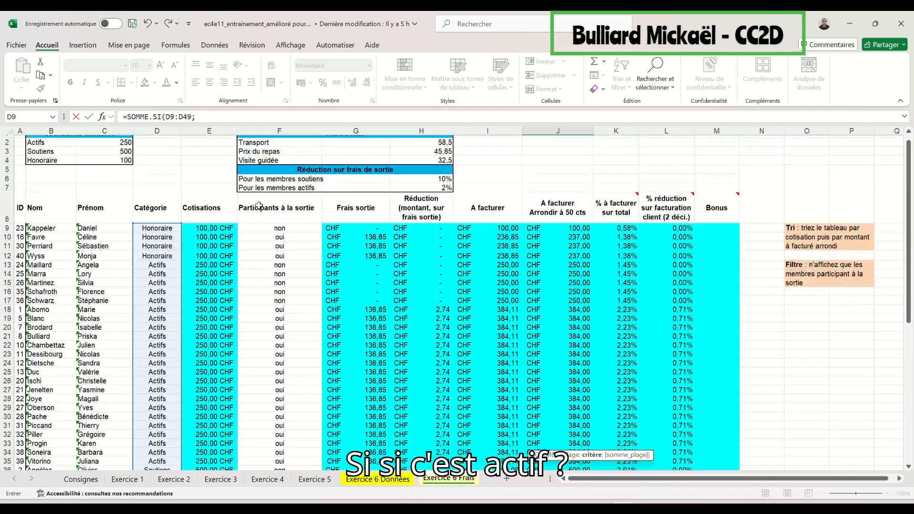
click(49, 150)
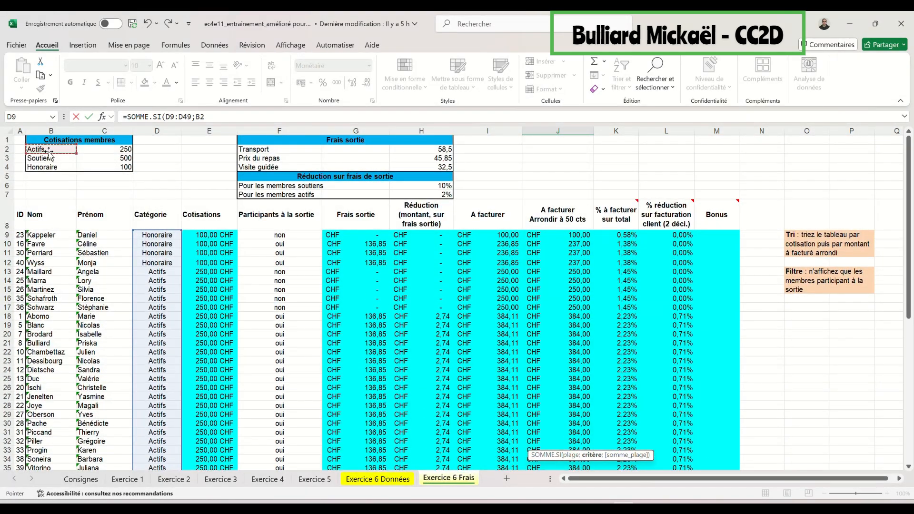
key(F4)
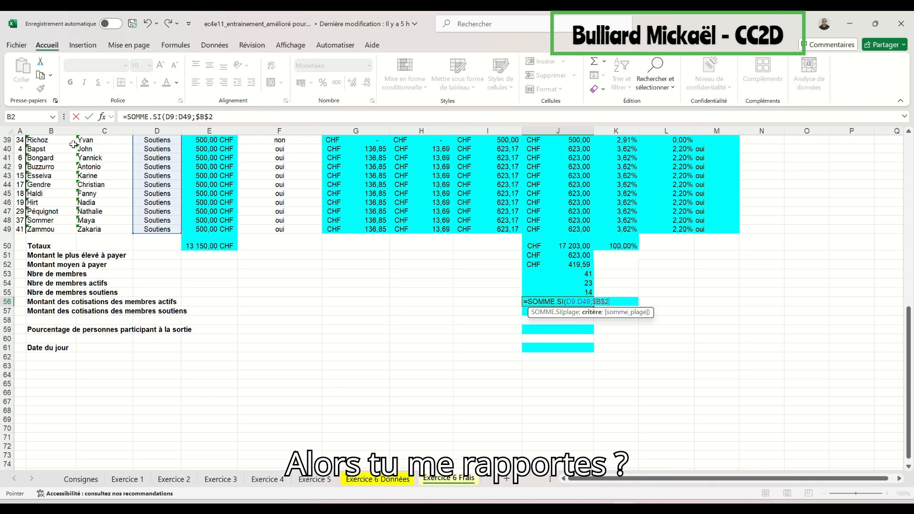
text(;)
scroll(181, 205, up, 12)
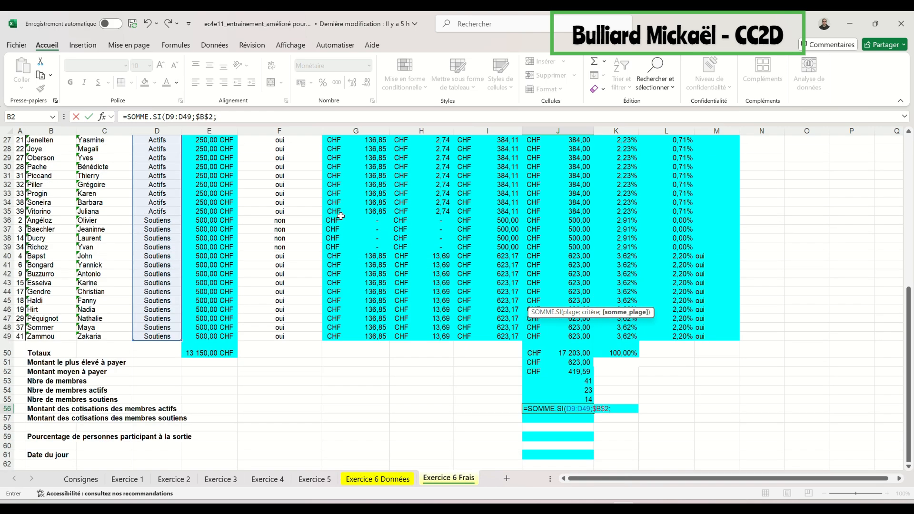
drag(210, 219, 207, 426)
click(89, 117)
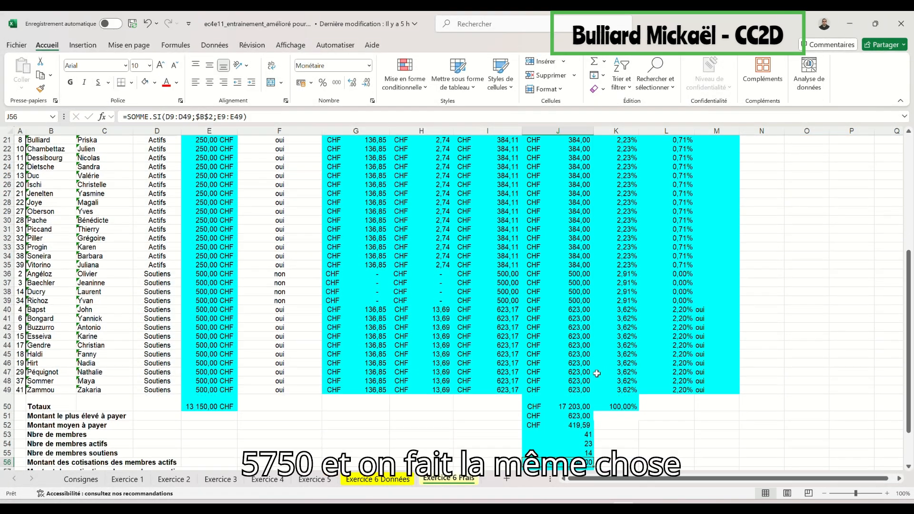
Step: Enter =SOMME.SI(D9:D49;$B$3;E9:E49) in J57 for Montant des cotisations des membres soutiens
click(565, 393)
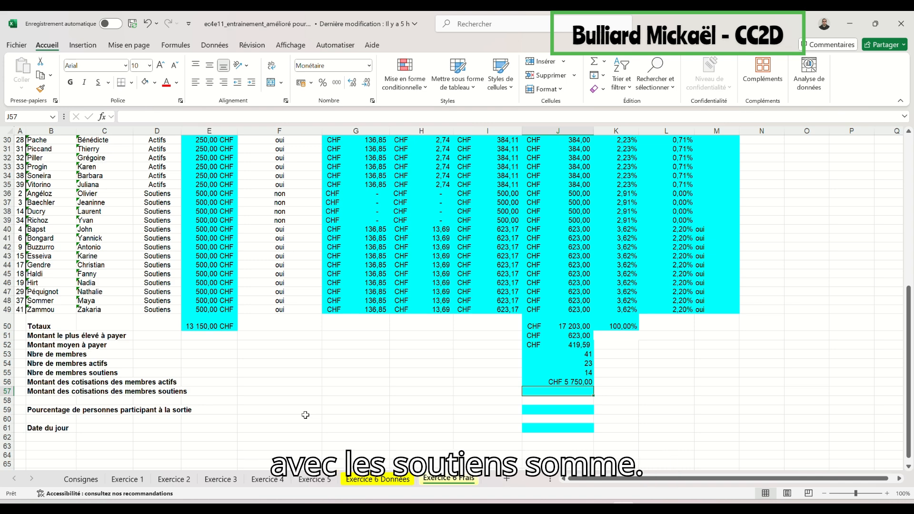
text(=somme)
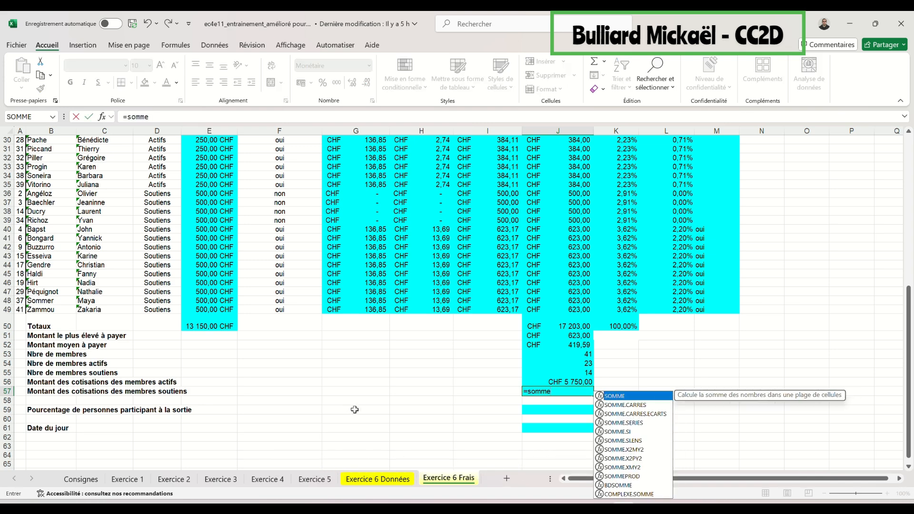
text(.si)
key(Tab)
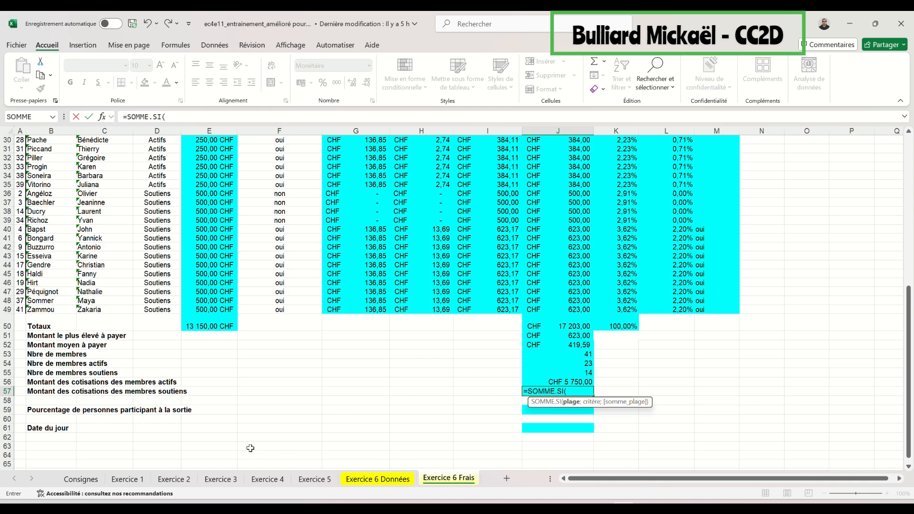
scroll(176, 386, up, 7)
drag(160, 165, 158, 425)
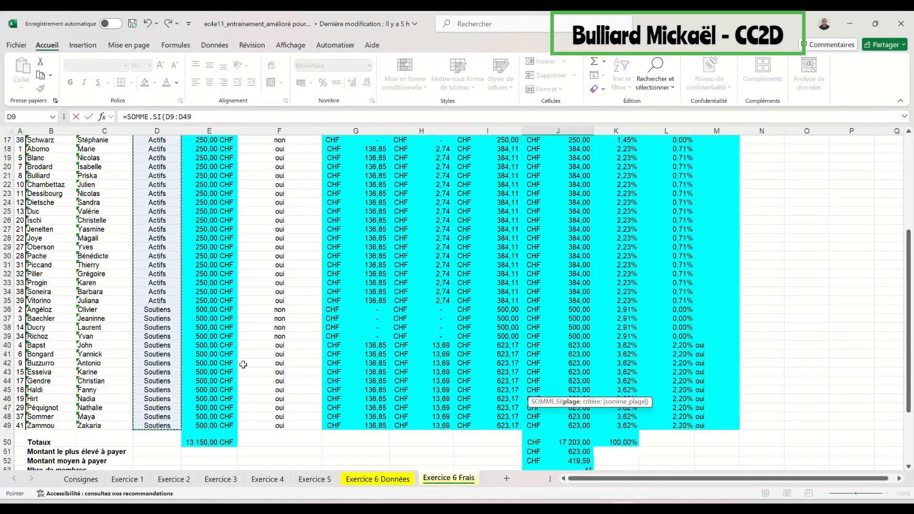
text(;)
scroll(243, 364, up, 5)
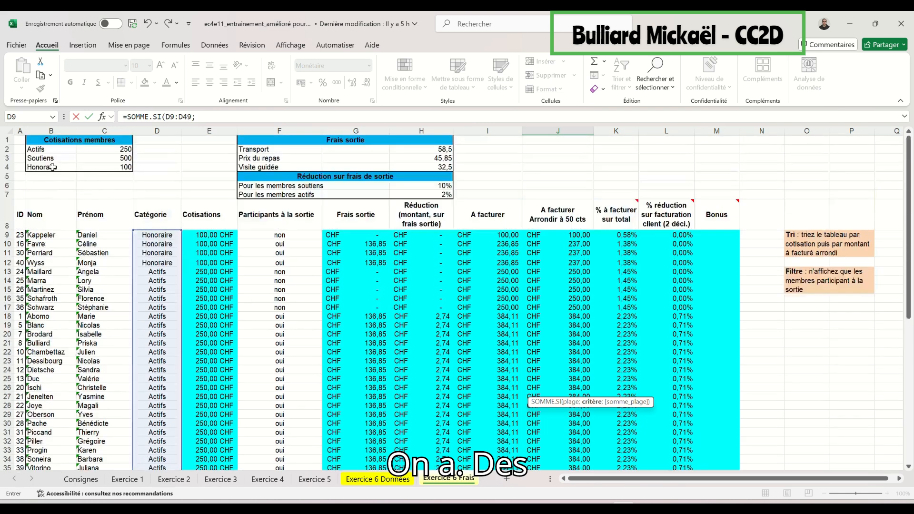
click(53, 159)
scroll(69, 192, down, 4)
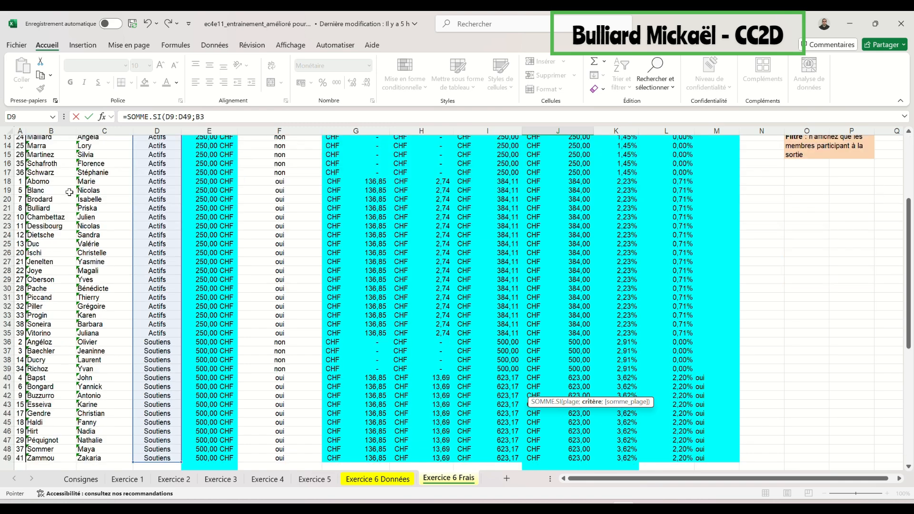
scroll(69, 192, down, 9)
key(F4)
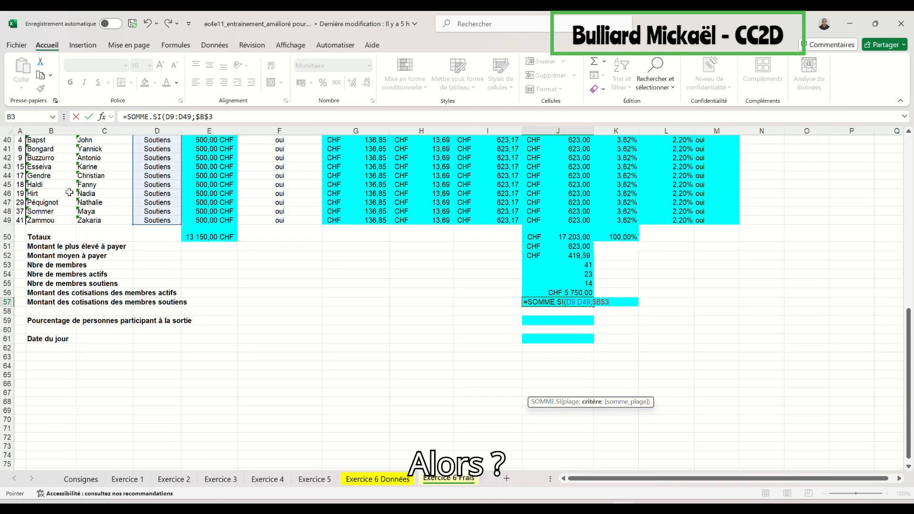
text(;)
scroll(167, 219, up, 12)
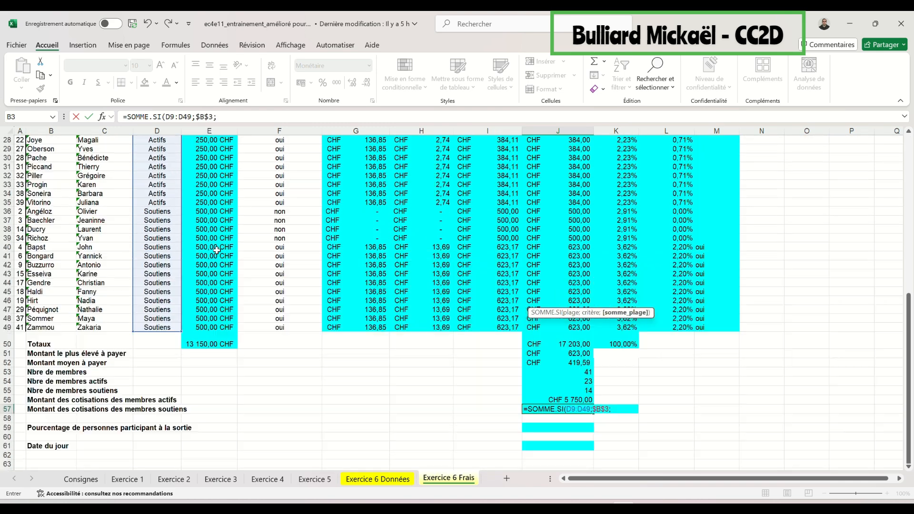
drag(195, 210, 217, 428)
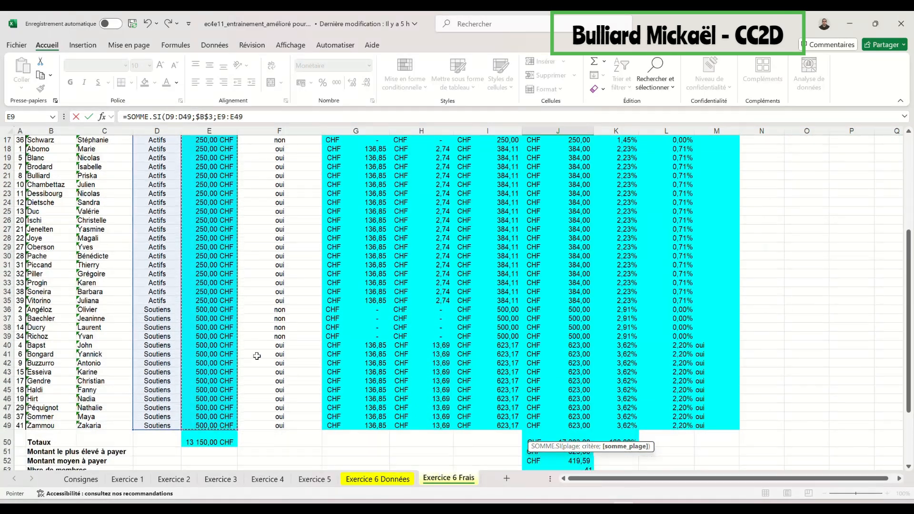
key(ctrl+Return)
Step: Start a formula in J59 for Pourcentage de personnes participant à la sortie with NB.SI over F9:F49 and the criterion "oui"
scroll(607, 370, down, 3)
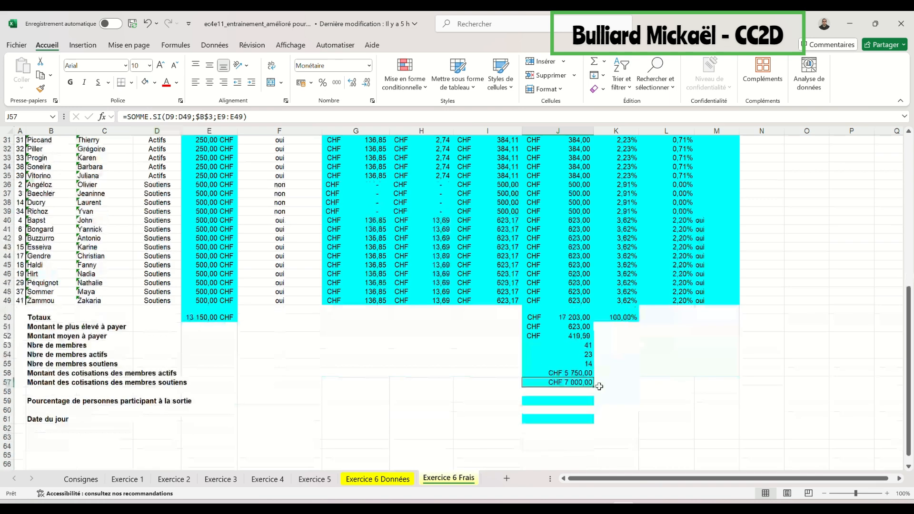
click(544, 403)
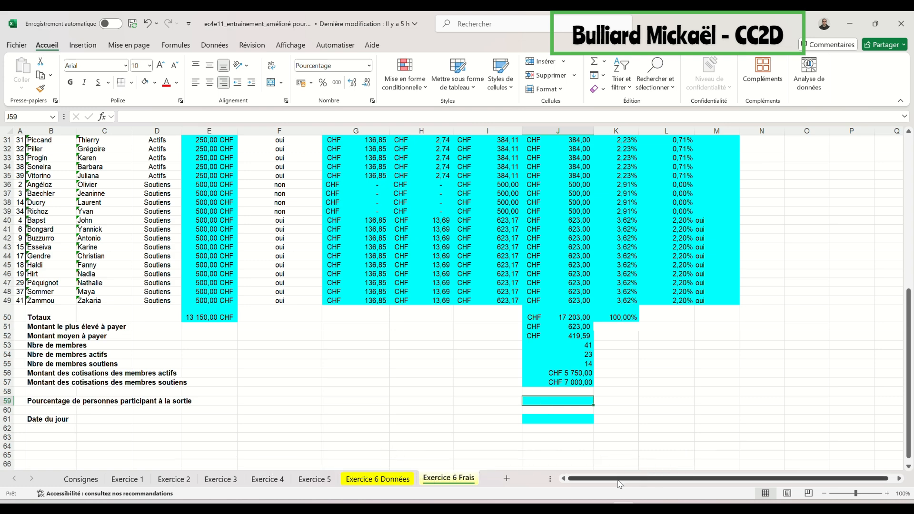
scroll(367, 404, up, 2)
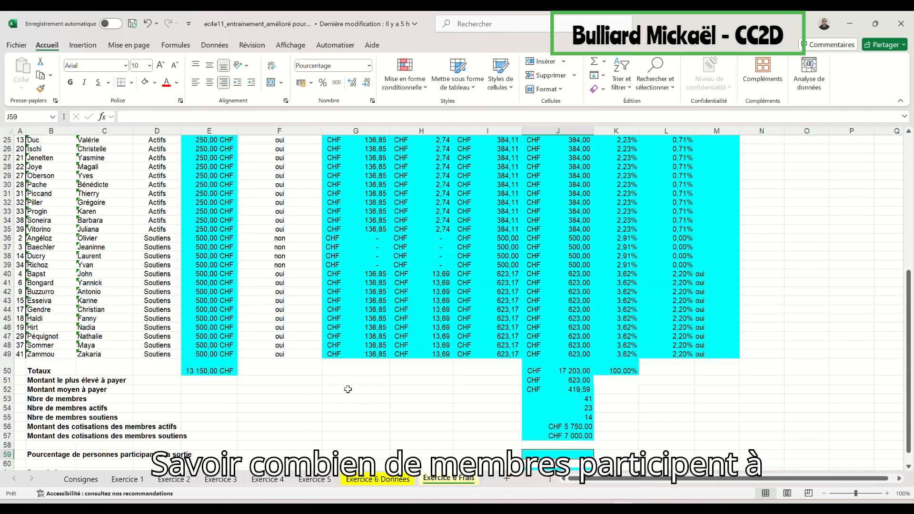
scroll(374, 300, up, 3)
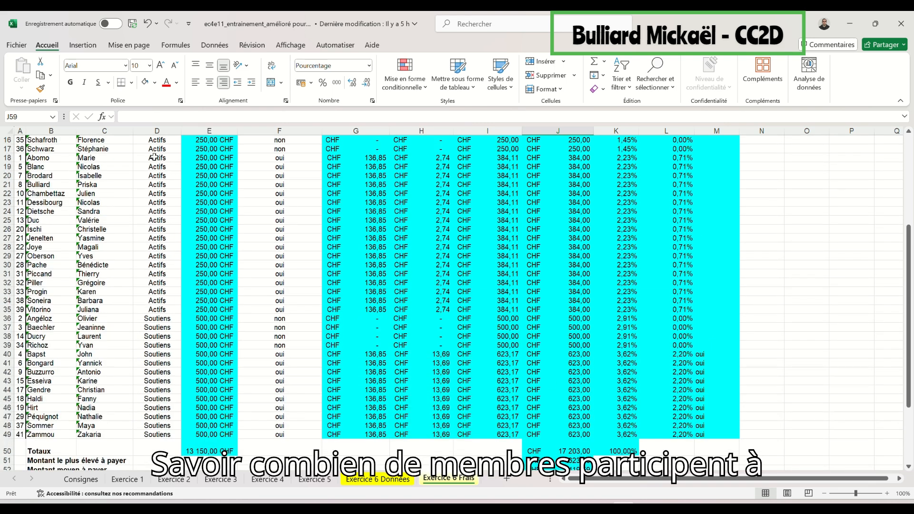
scroll(227, 366, down, 4)
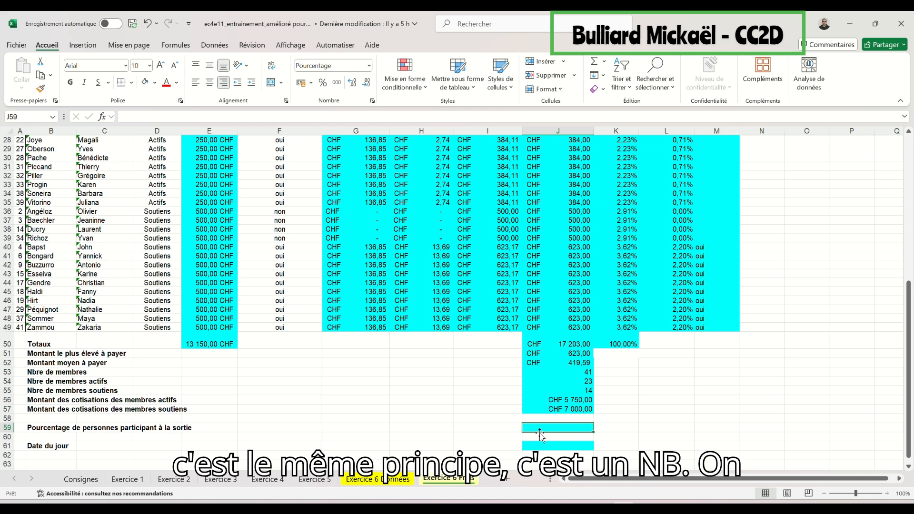
text(=nb.si)
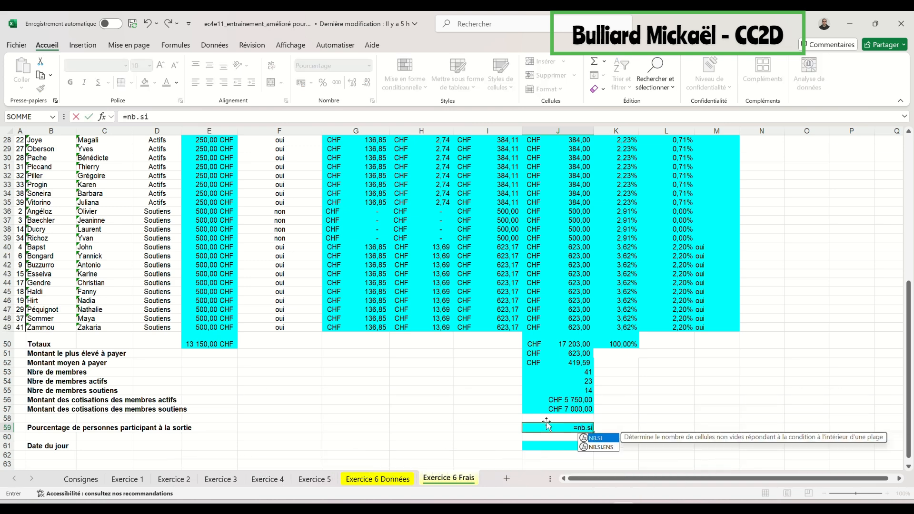
double_click(593, 438)
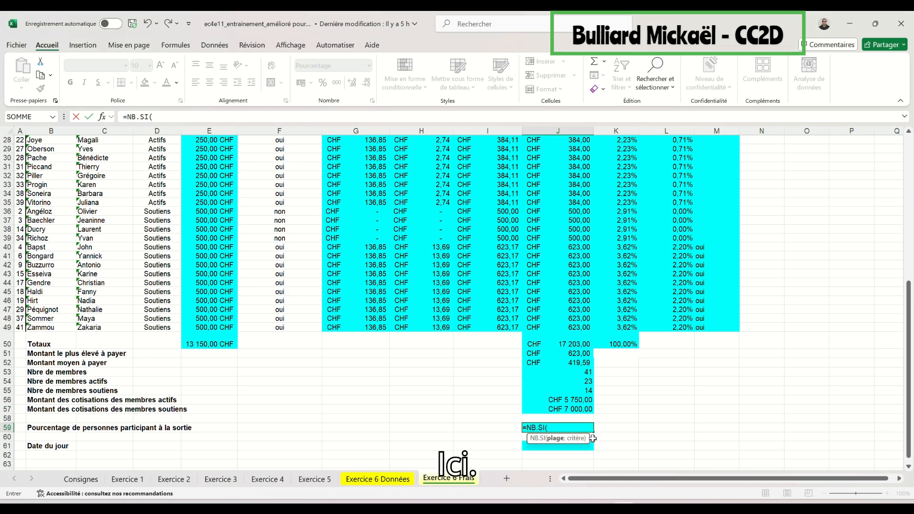
scroll(232, 289, up, 8)
mouse_move(165, 211)
mouse_down()
mouse_move(162, 238)
mouse_move(162, 210)
mouse_up()
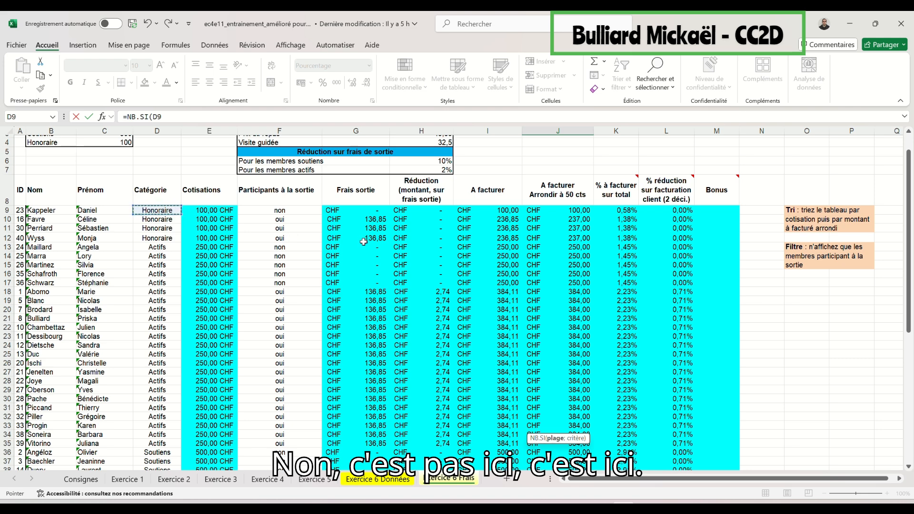
click(272, 211)
drag(271, 211, 286, 430)
text(;)
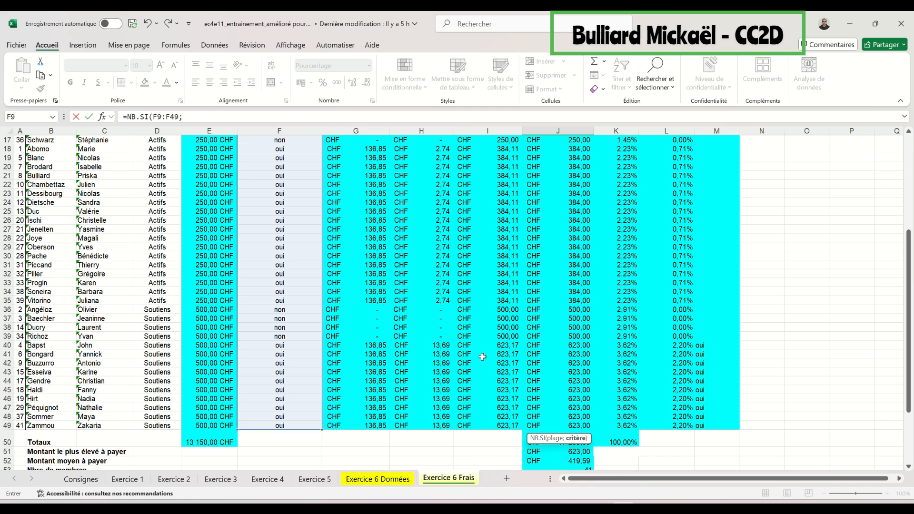
text("oui")
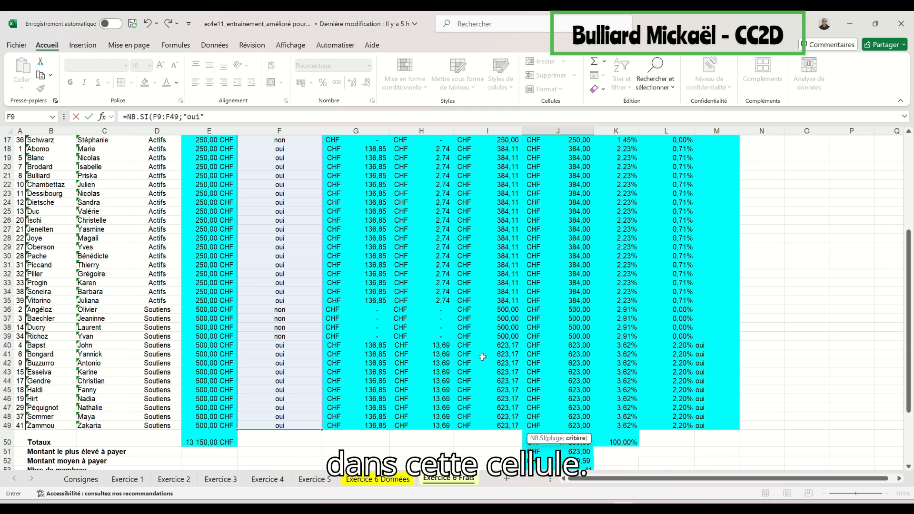
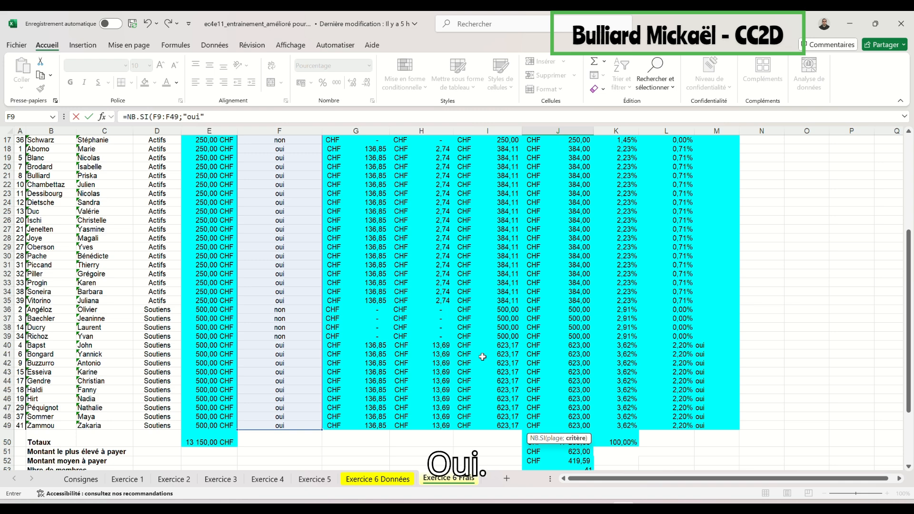
Step: Divide the participant count in J59 by the absolute reference $J$53, completing =NB.SI(F9:F49;"oui")/$J$53
click(215, 118)
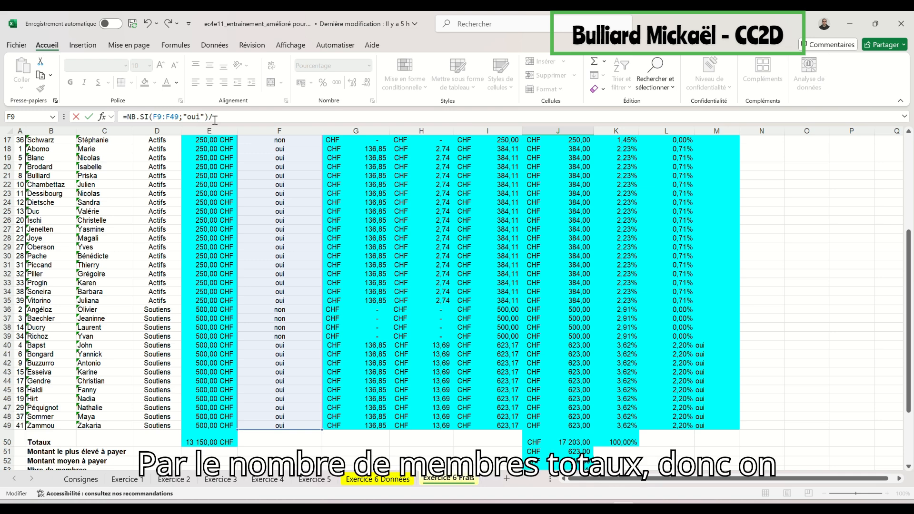
scroll(206, 402, down, 3)
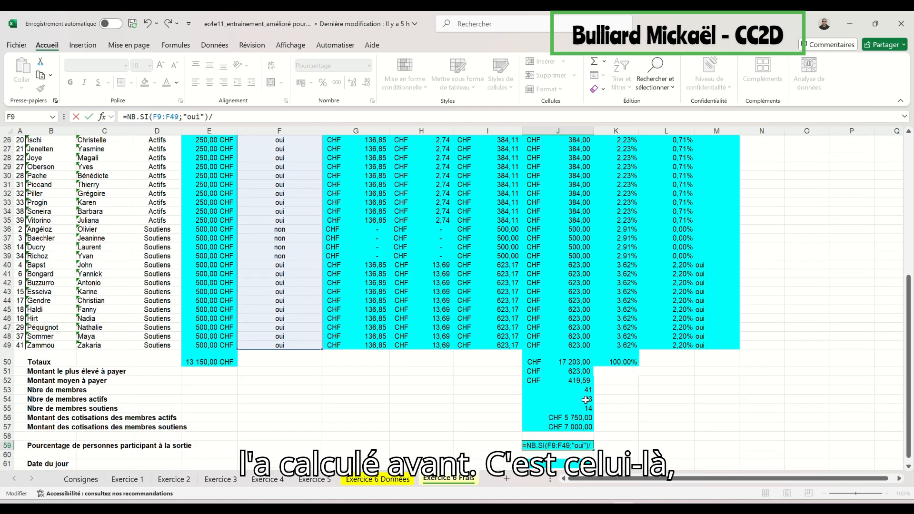
click(567, 390)
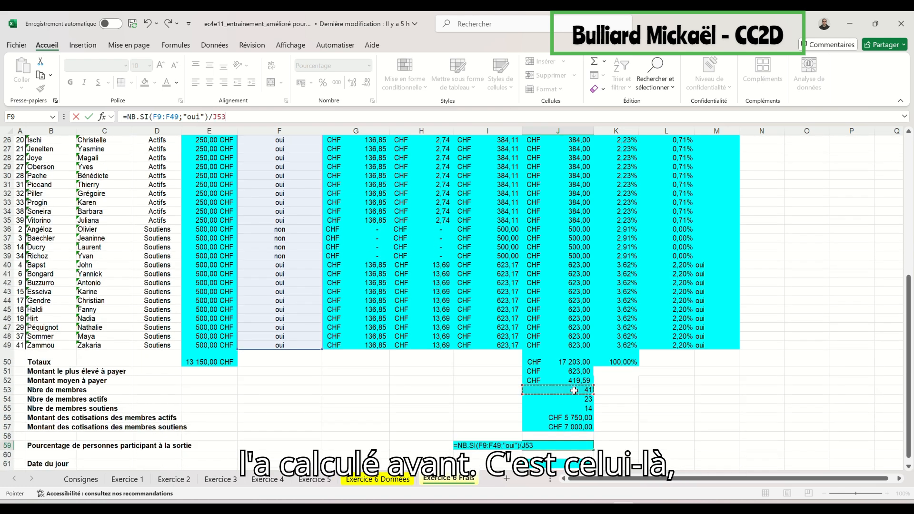
key(F4)
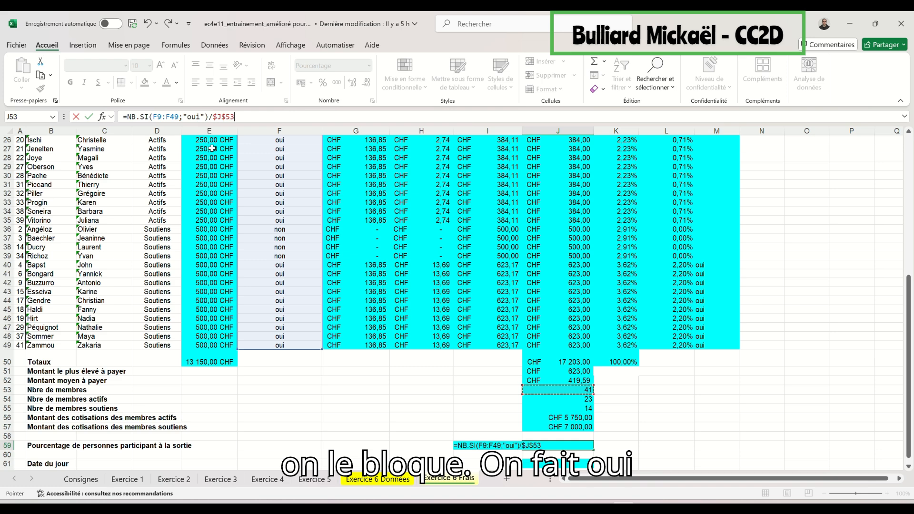
click(89, 117)
scroll(619, 401, down, 4)
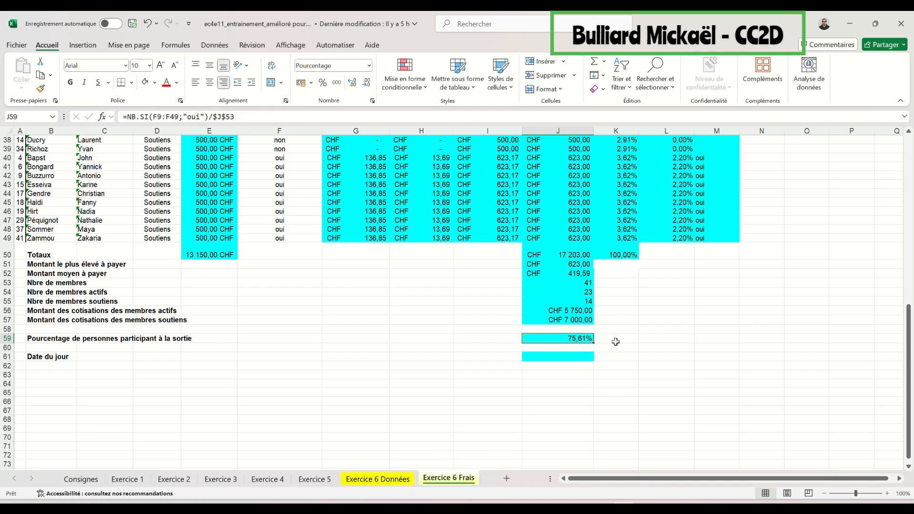
Step: Enter =AUJOURDHUI() in J61 for Date du jour
scroll(282, 355, up, 4)
scroll(453, 389, down, 4)
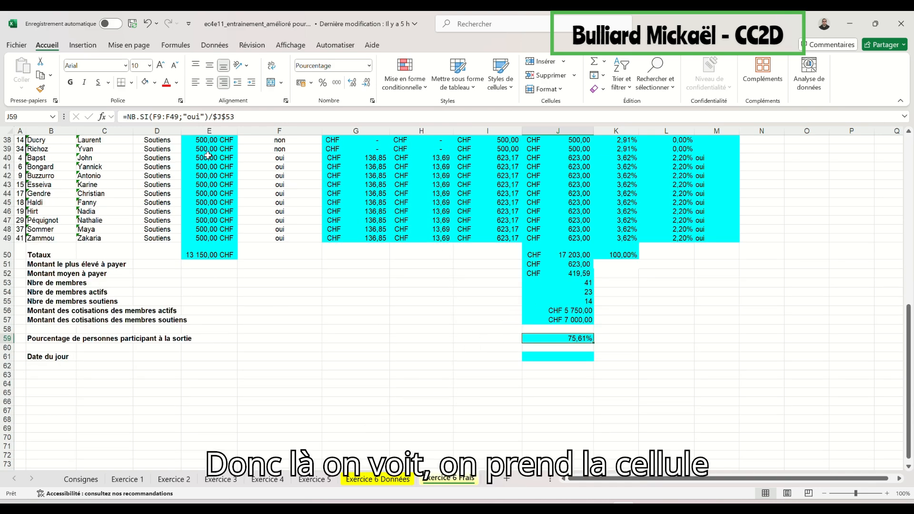
scroll(262, 183, up, 10)
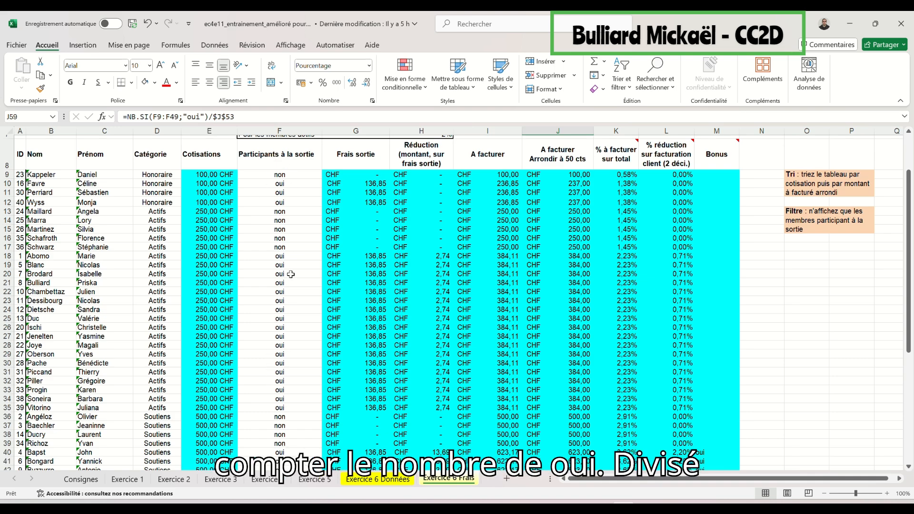
scroll(601, 371, down, 7)
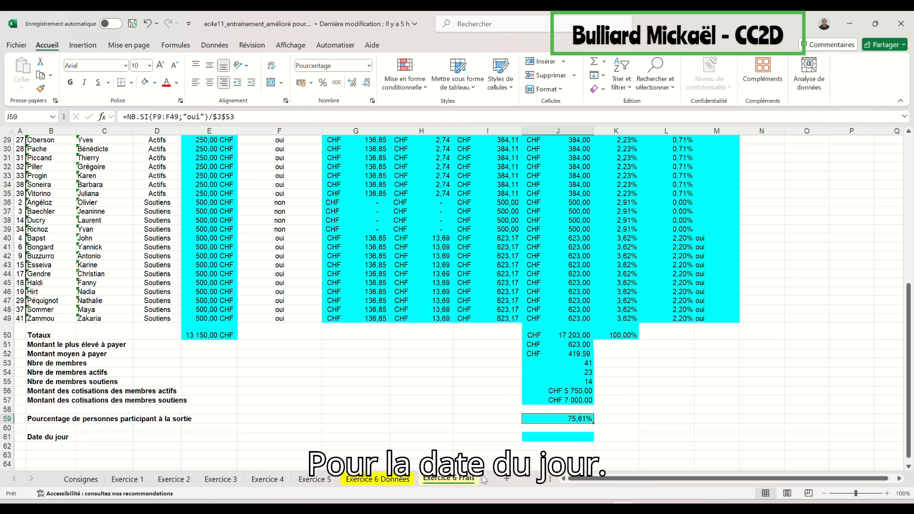
click(579, 434)
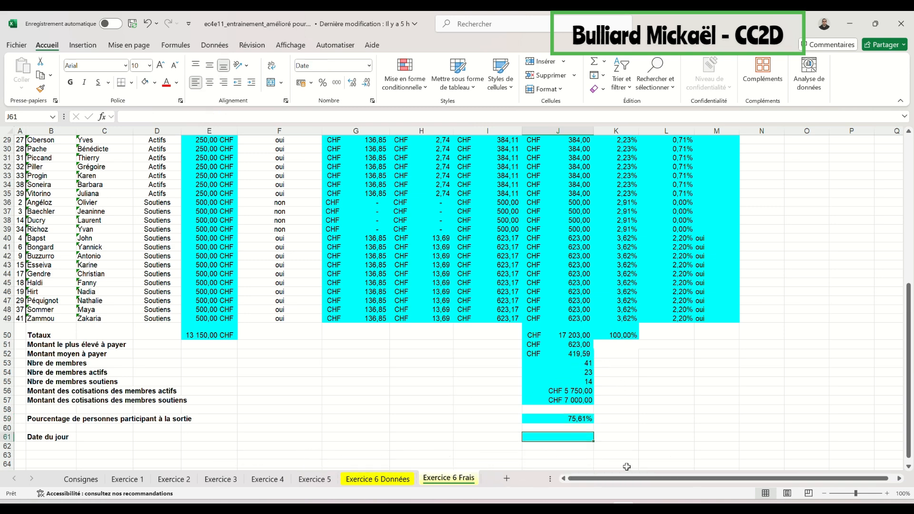
text(=aujour)
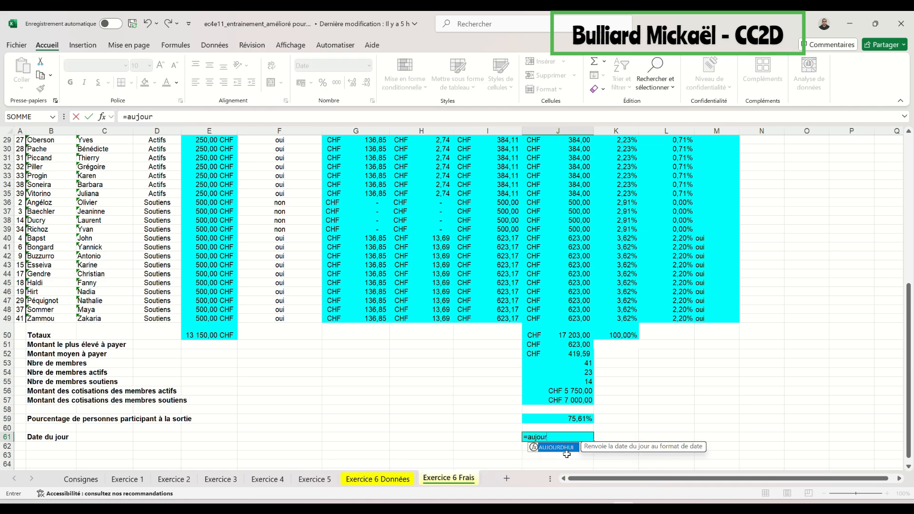
double_click(568, 450)
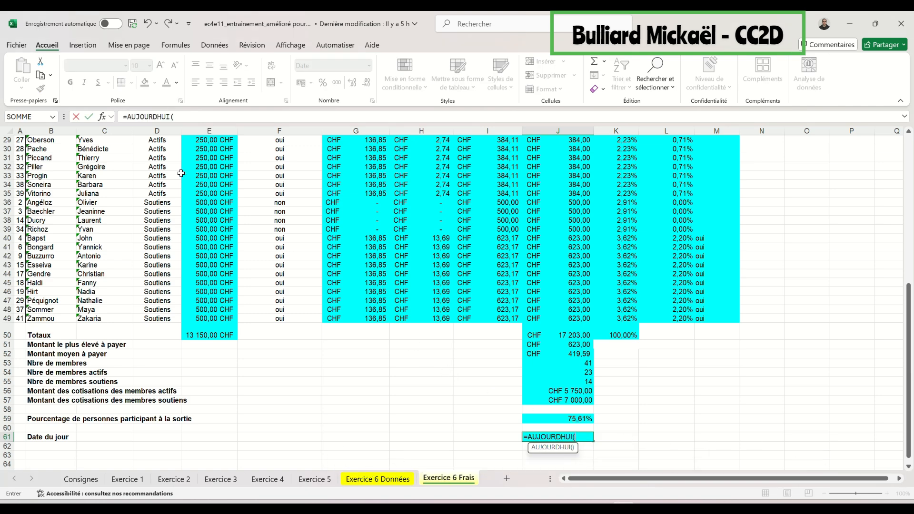
click(88, 117)
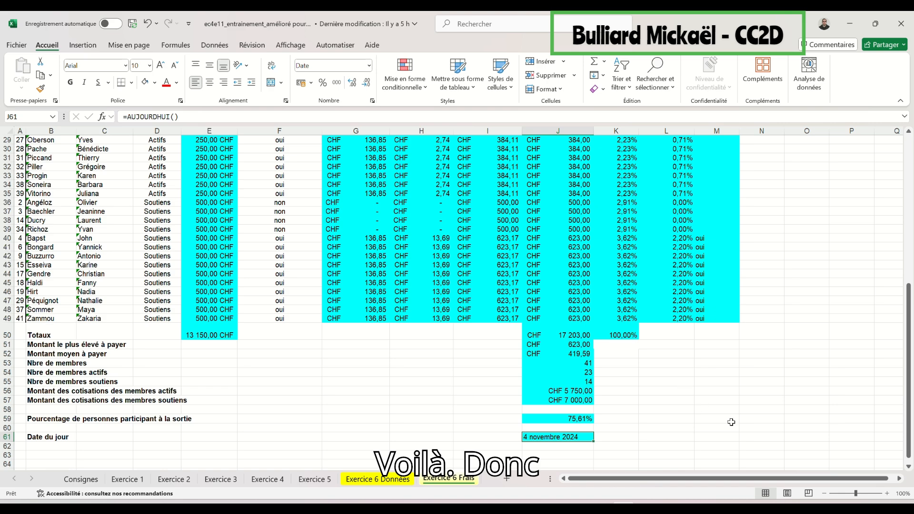
Step: Select the whole member table A8:M49, from the ID header to the last Bonus cell
scroll(731, 423, up, 9)
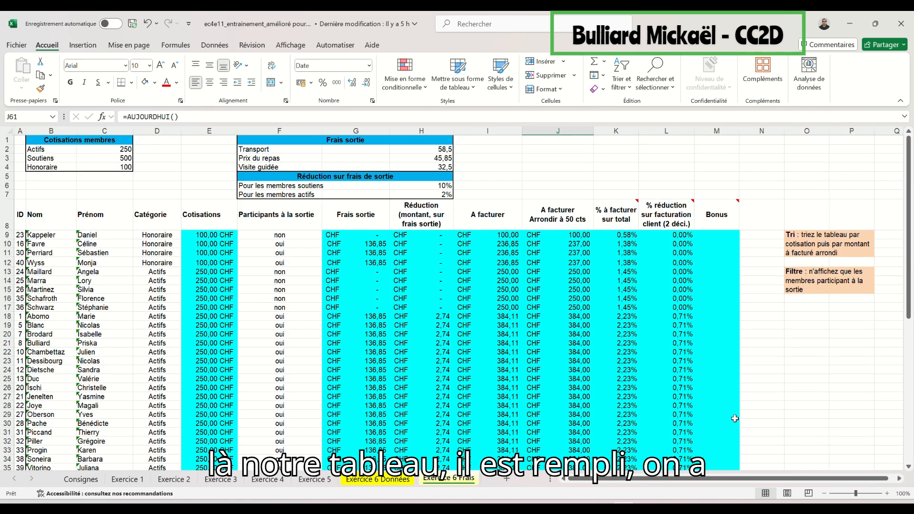
scroll(735, 418, down, 8)
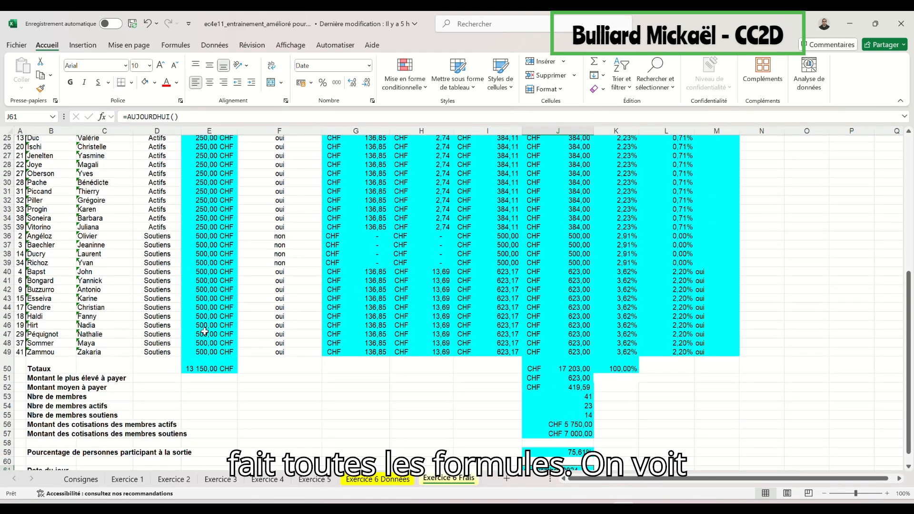
scroll(632, 340, up, 6)
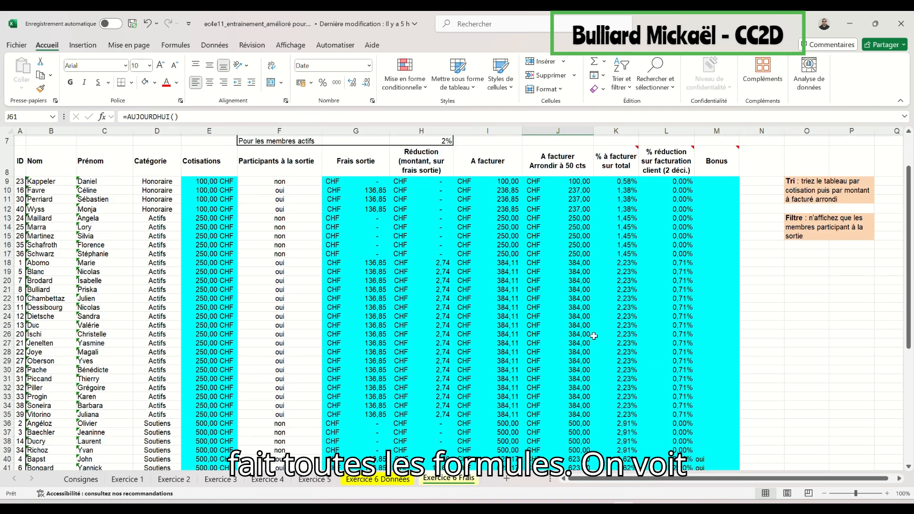
scroll(666, 334, up, 2)
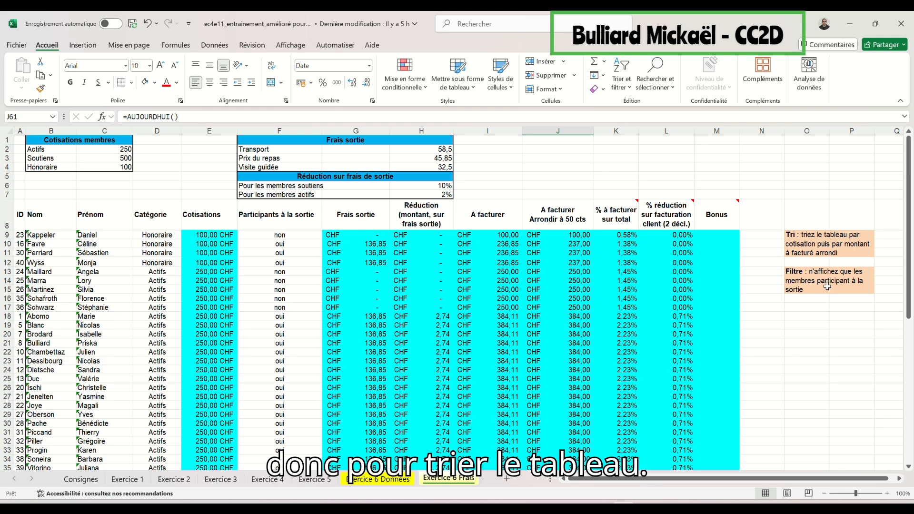
click(21, 214)
scroll(548, 338, down, 8)
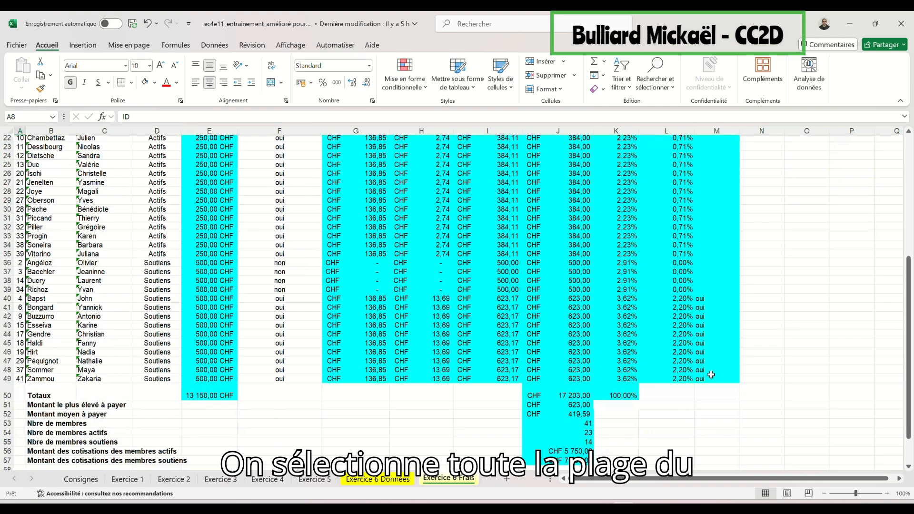
shift+click(720, 377)
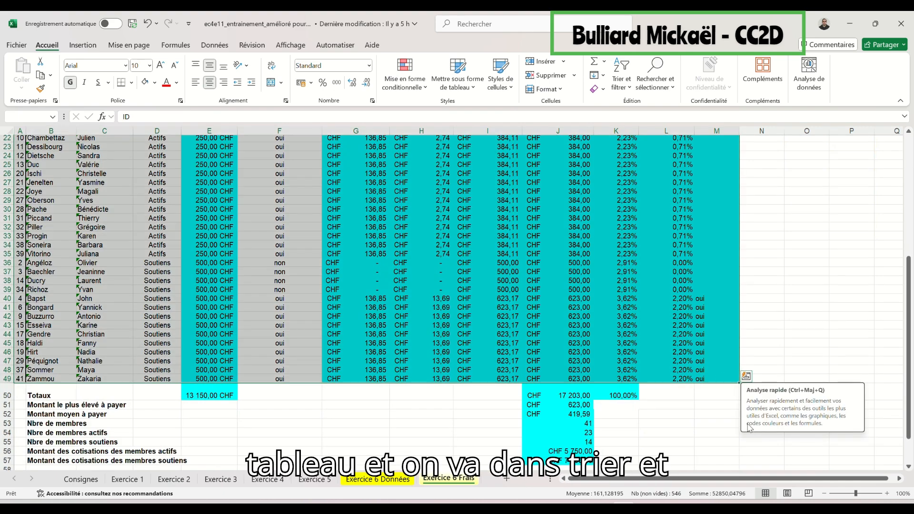
scroll(666, 377, up, 6)
scroll(649, 377, up, 1)
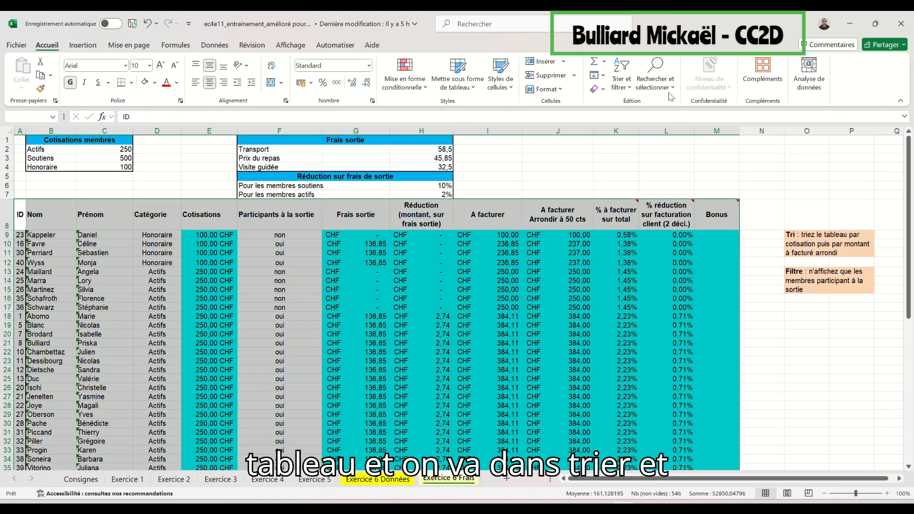
click(632, 89)
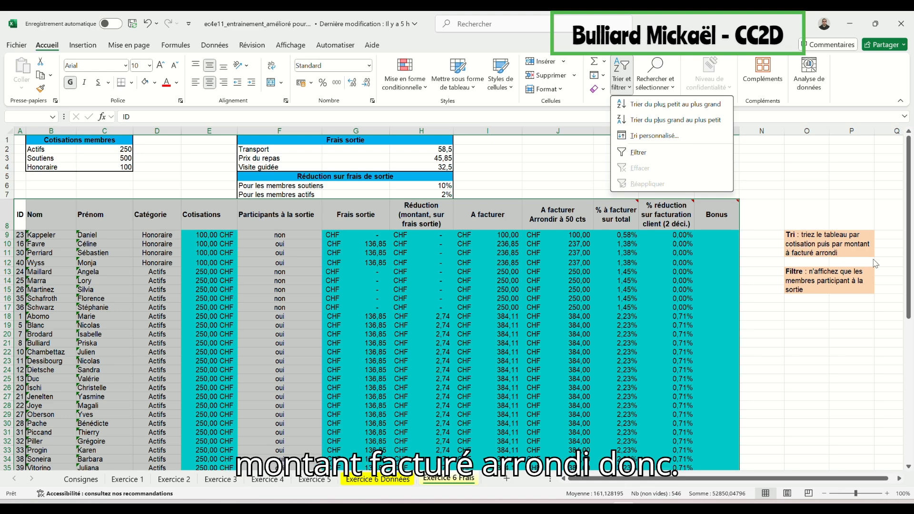
click(638, 152)
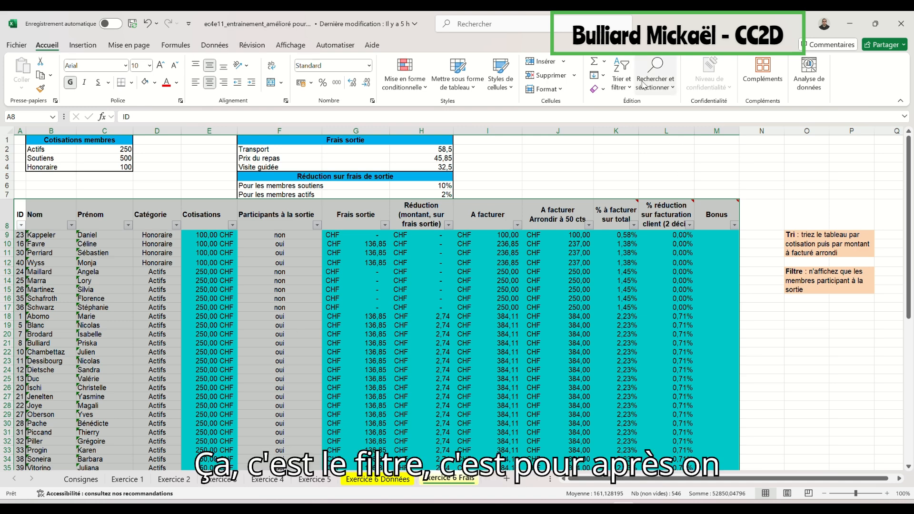
click(621, 83)
click(638, 152)
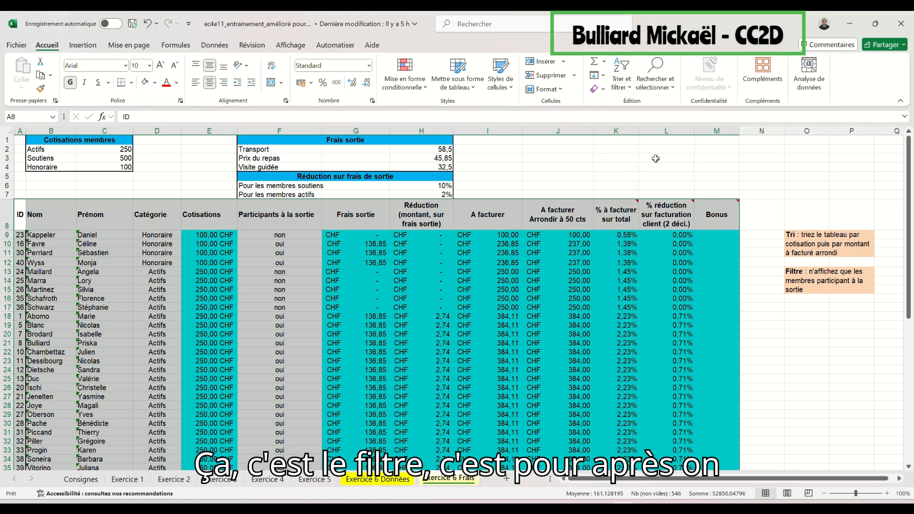
Step: Sort the member table in ascending order by Cotisations, then by A facturer Arrondi à 50 cts
click(629, 90)
click(624, 134)
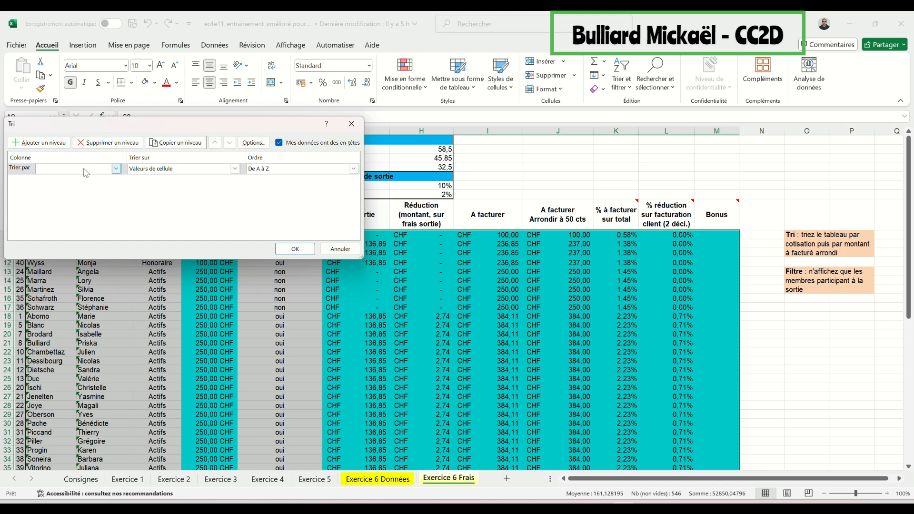
click(116, 169)
click(64, 213)
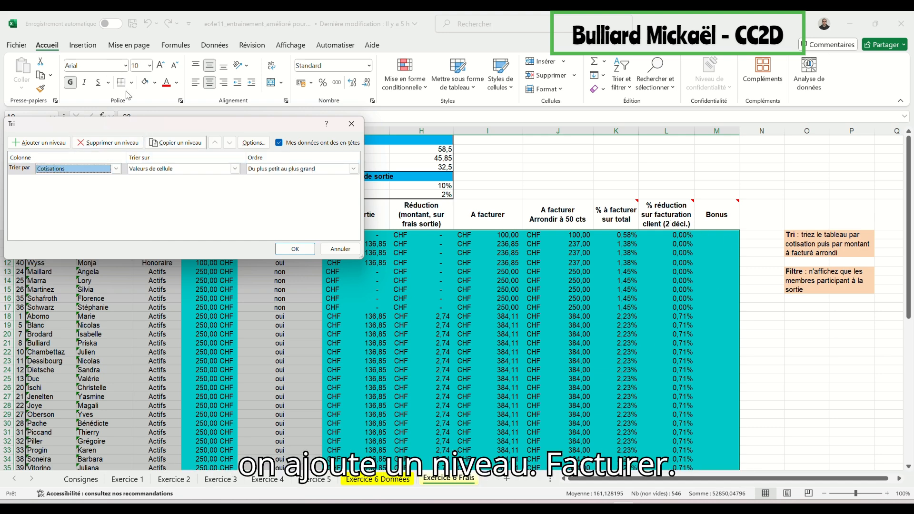
click(38, 143)
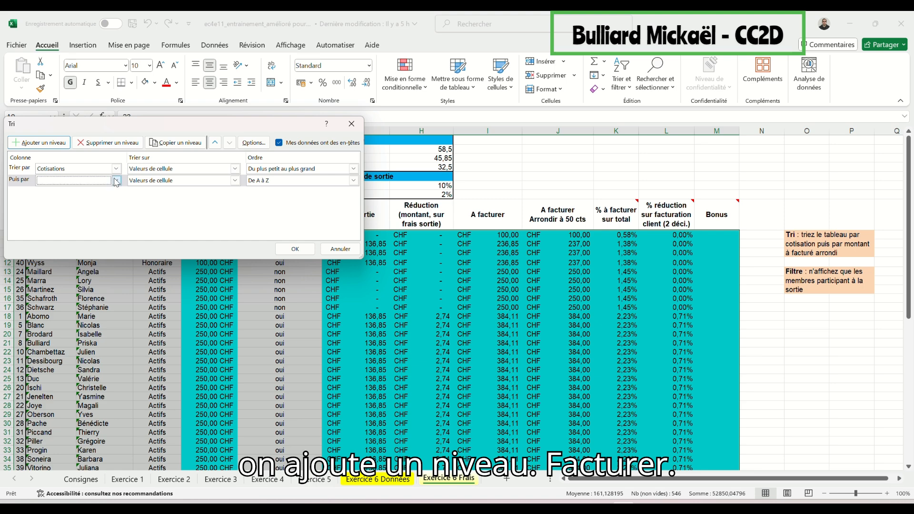
click(100, 181)
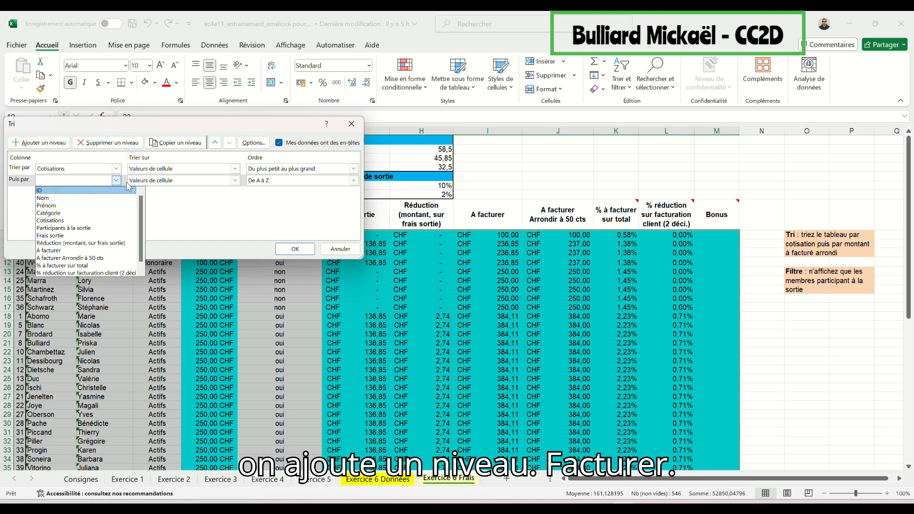
click(102, 258)
click(312, 254)
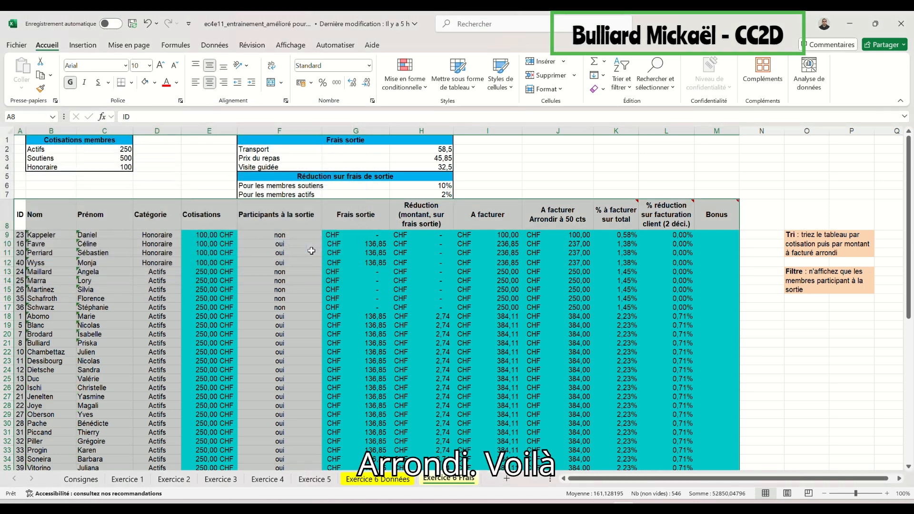
scroll(312, 340, down, 7)
scroll(313, 339, up, 7)
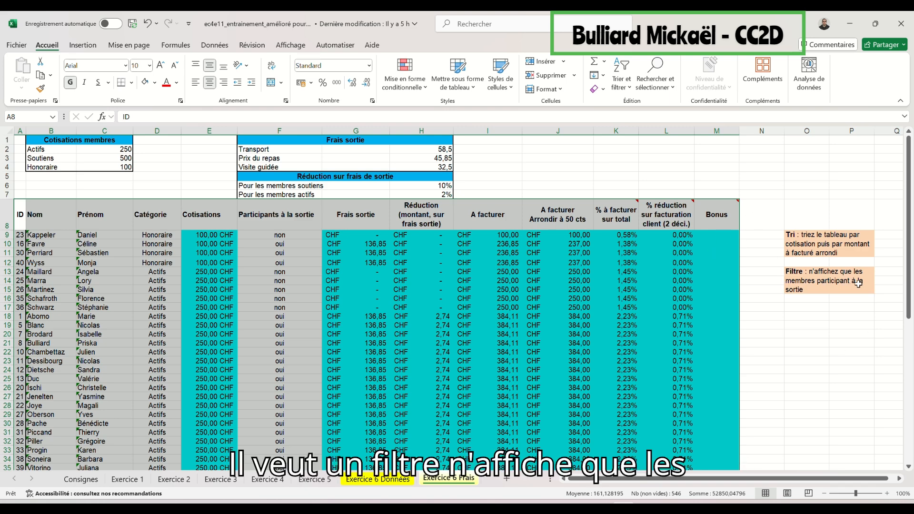
Step: Add filters to the table's header row and exclude the "non" entries from Participants à la sortie
click(625, 85)
click(666, 158)
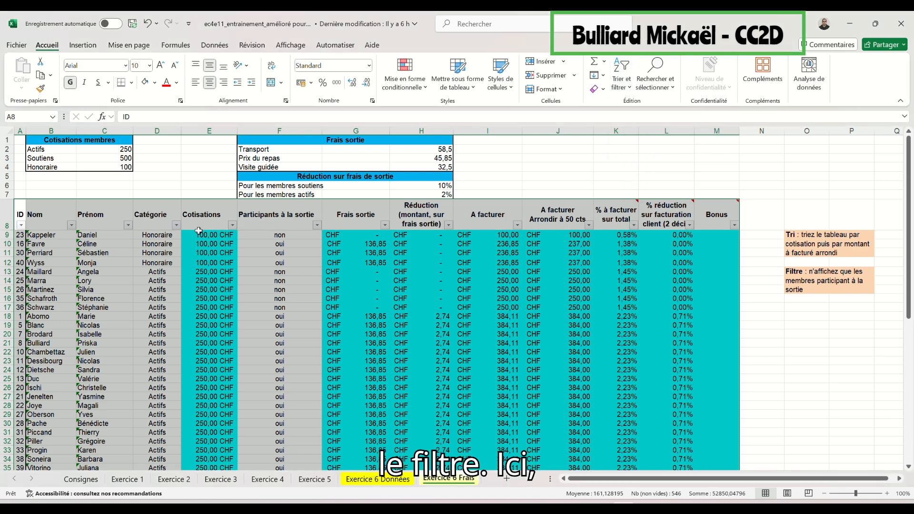
click(317, 225)
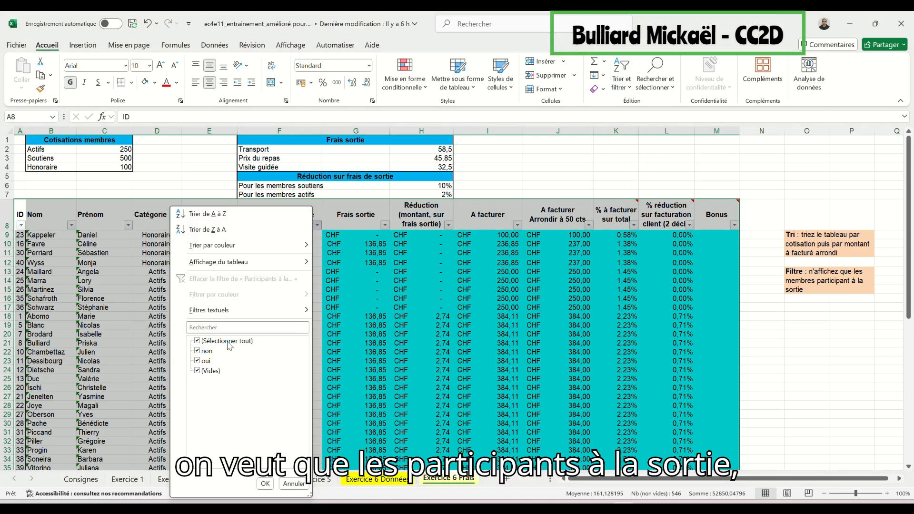
click(206, 351)
click(264, 483)
scroll(480, 343, down, 3)
scroll(480, 343, up, 3)
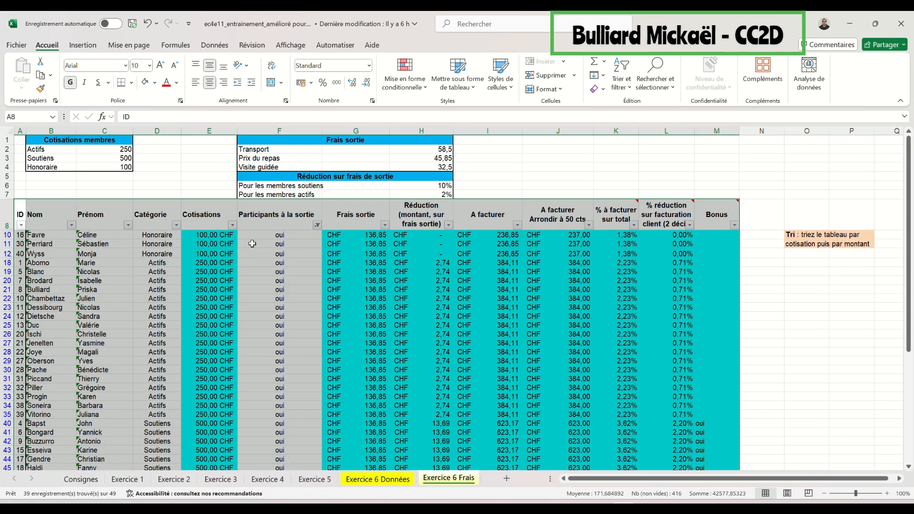
scroll(253, 244, down, 3)
click(714, 436)
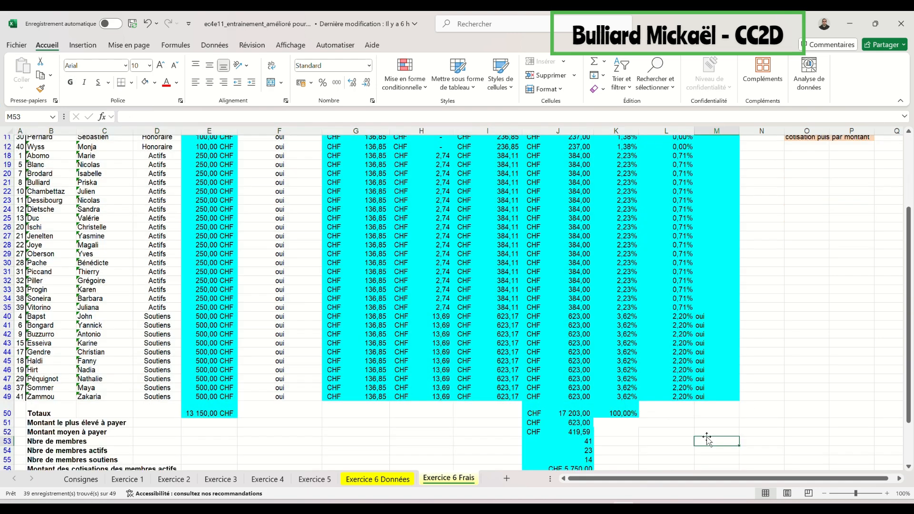
scroll(554, 391, up, 3)
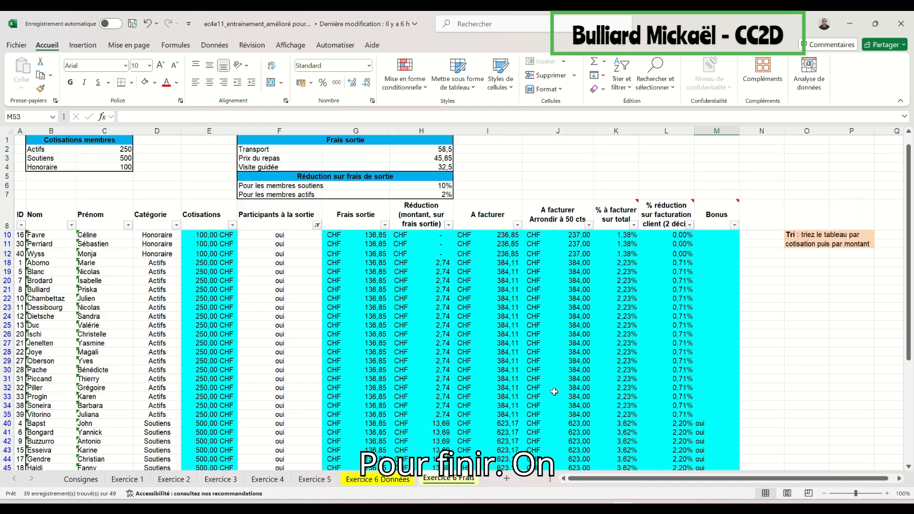
Step: Select the filtered member table A8:M49 and set a thick border on all four outer sides in the cell format settings
click(20, 217)
scroll(639, 371, down, 4)
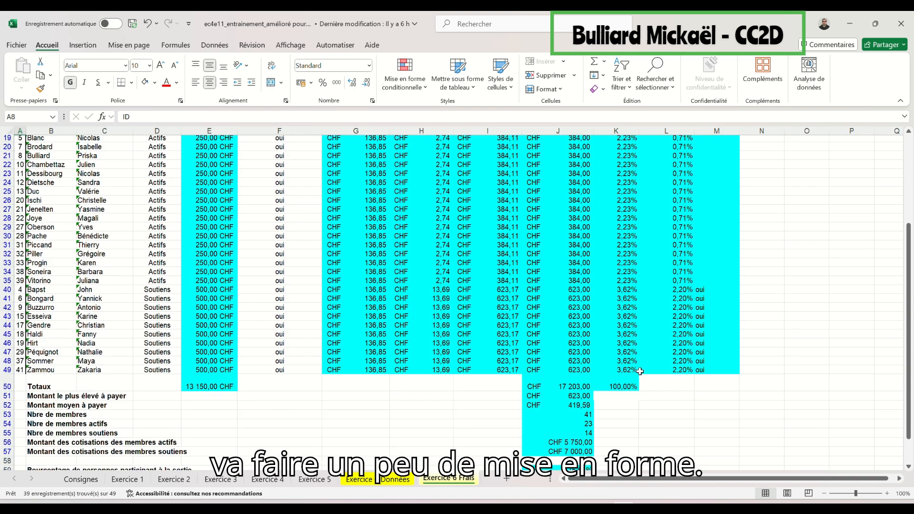
shift+click(732, 369)
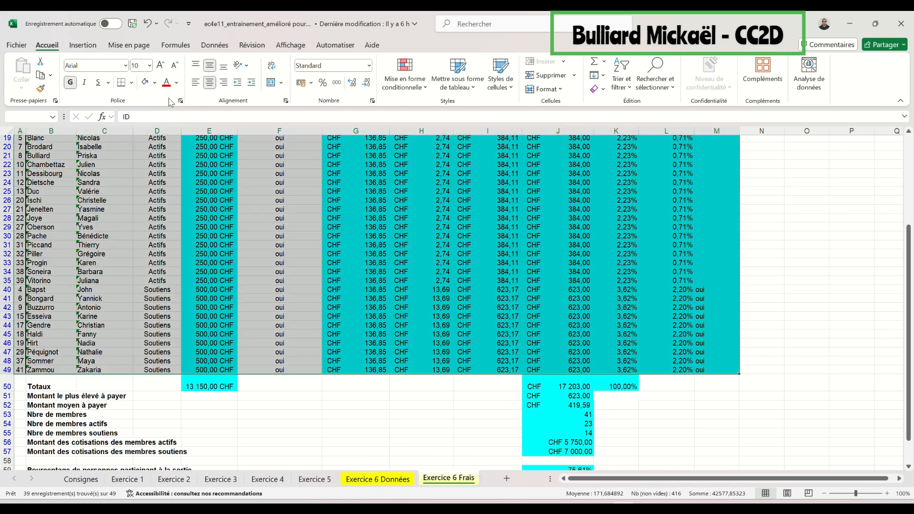
click(132, 83)
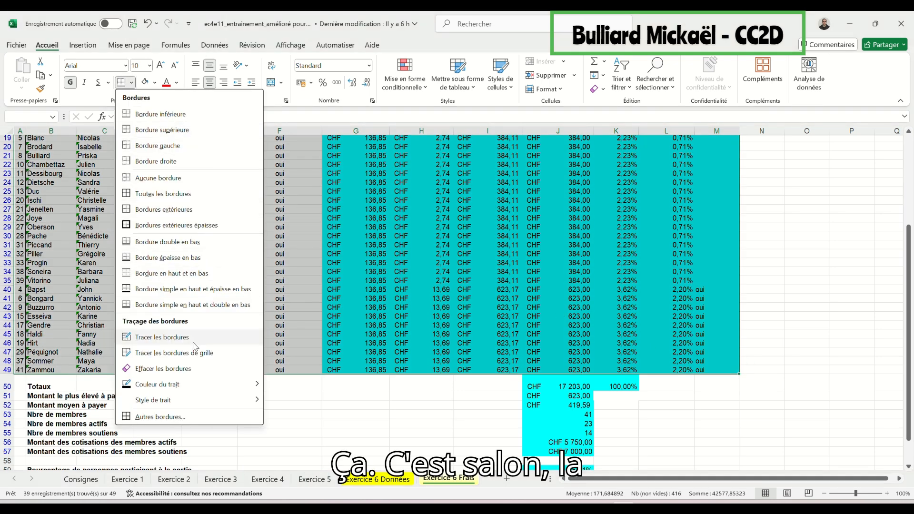
click(162, 417)
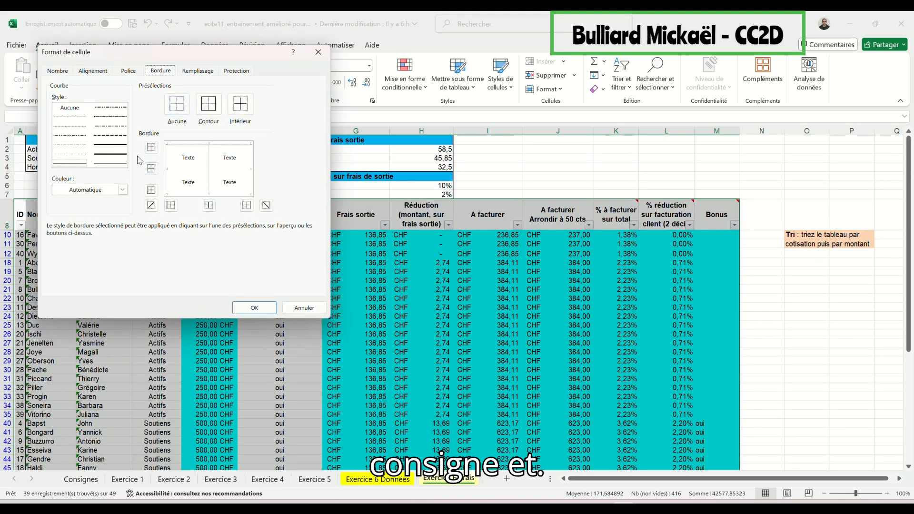
click(119, 158)
click(195, 151)
click(169, 171)
click(250, 179)
click(207, 195)
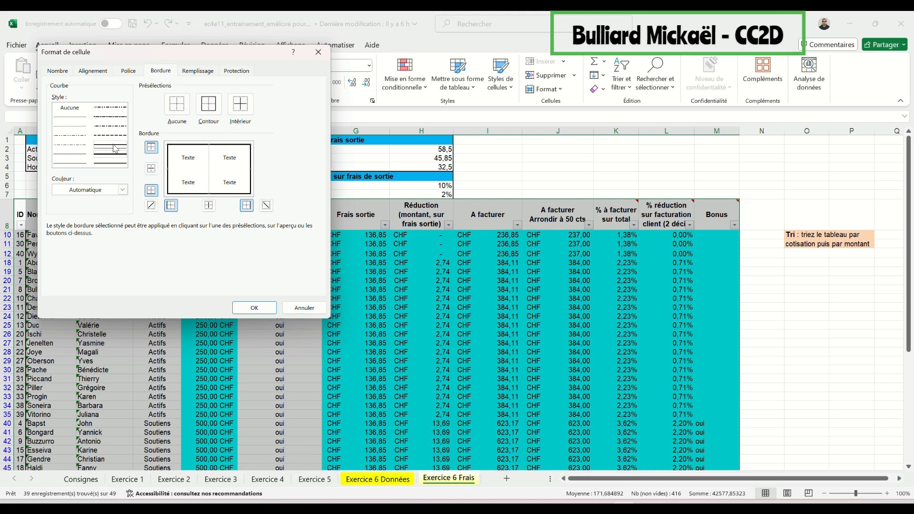
Step: Add inner vertical and horizontal borders to the member table and apply the border settings
click(208, 168)
click(190, 176)
click(196, 170)
click(197, 175)
click(197, 169)
click(199, 174)
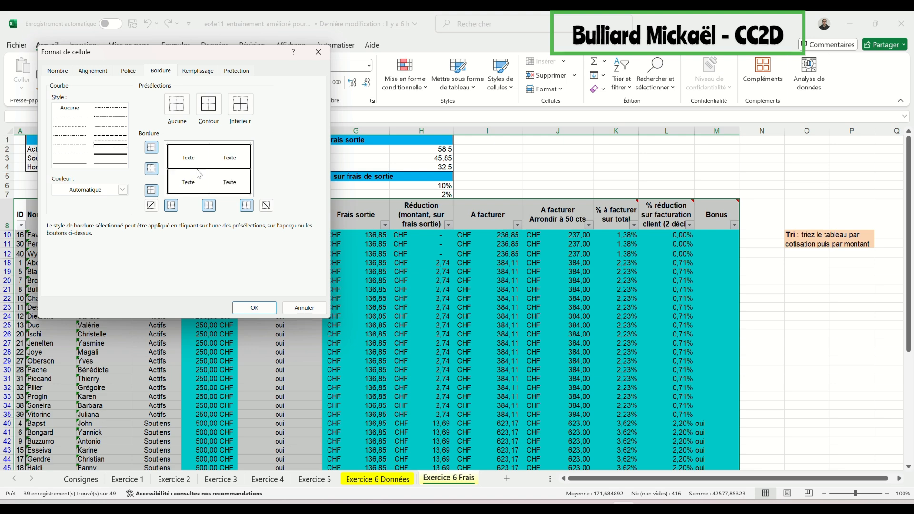
click(254, 308)
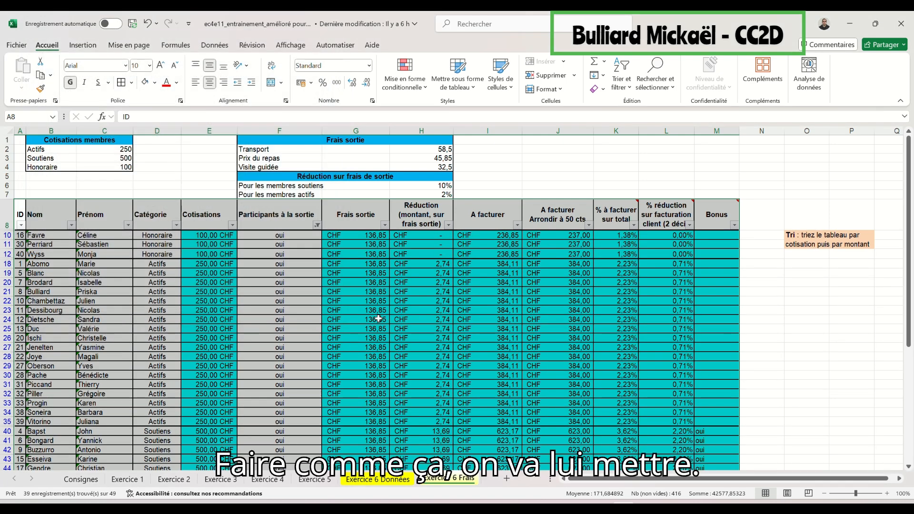
Step: Fill the header cells B8:M8, from Nom to Bonus, with a light blue theme colour
click(32, 216)
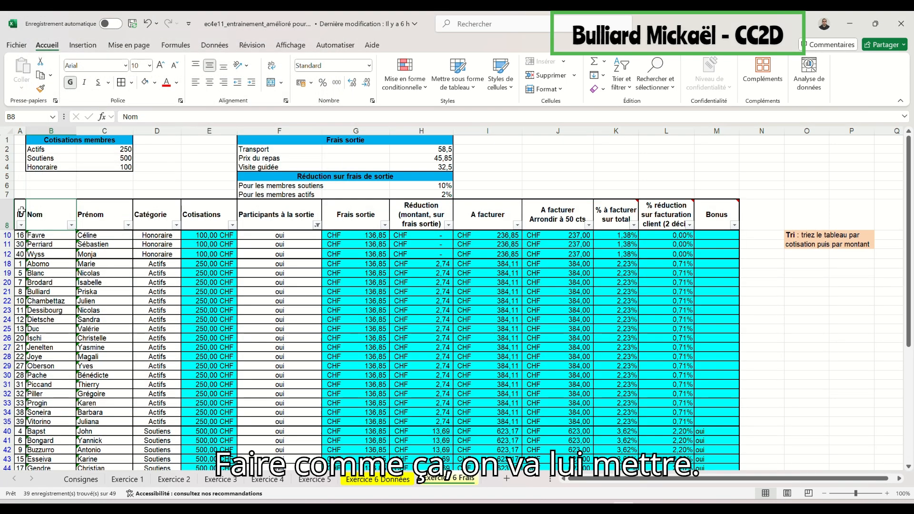
shift+click(712, 210)
click(155, 82)
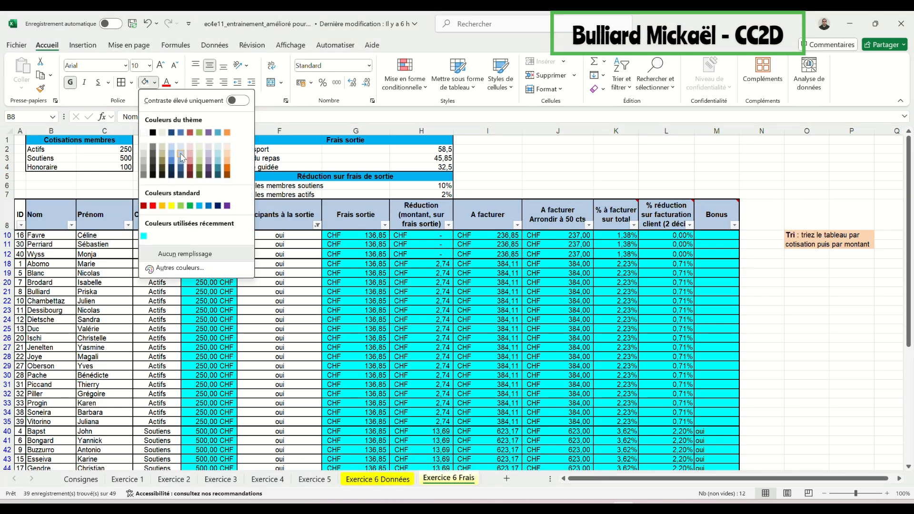
click(181, 155)
Step: Add a thick bottom border to the Totaux row across B50:M50
scroll(249, 397, down, 7)
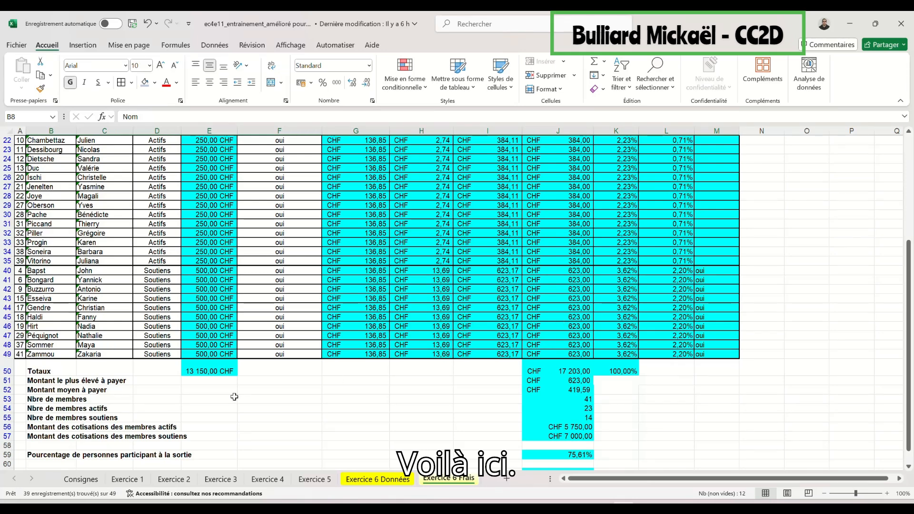
click(59, 371)
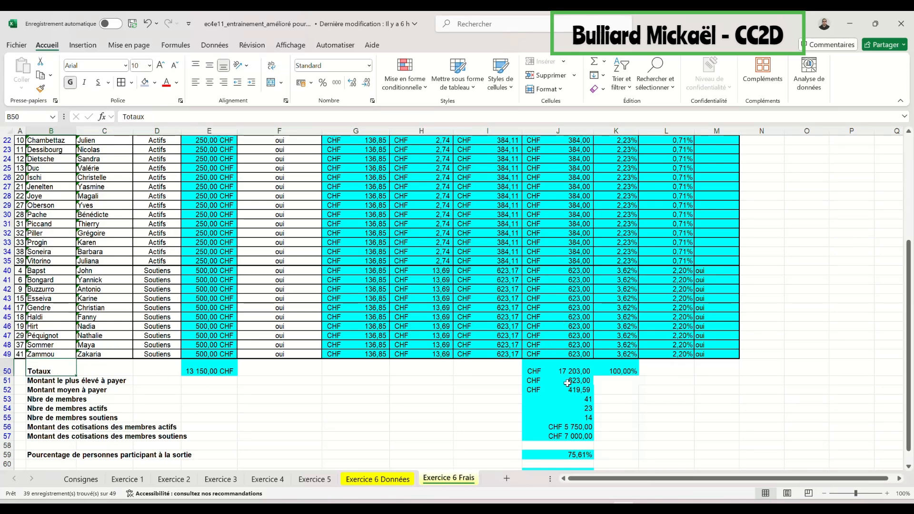
shift+click(726, 370)
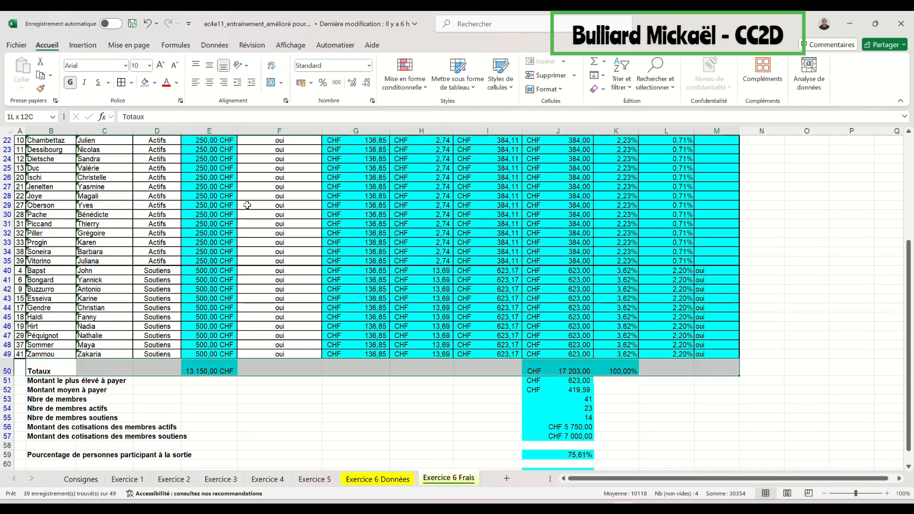
click(131, 83)
click(155, 414)
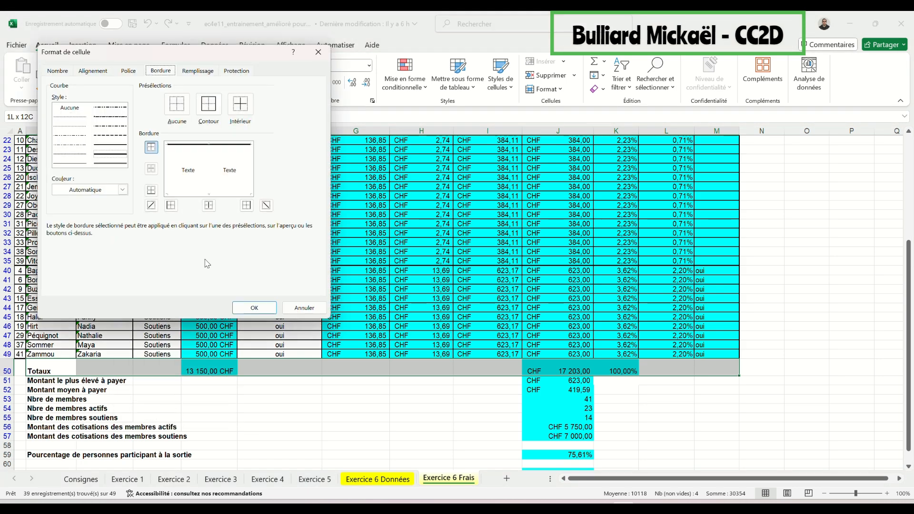
click(112, 159)
click(188, 196)
click(254, 308)
click(697, 434)
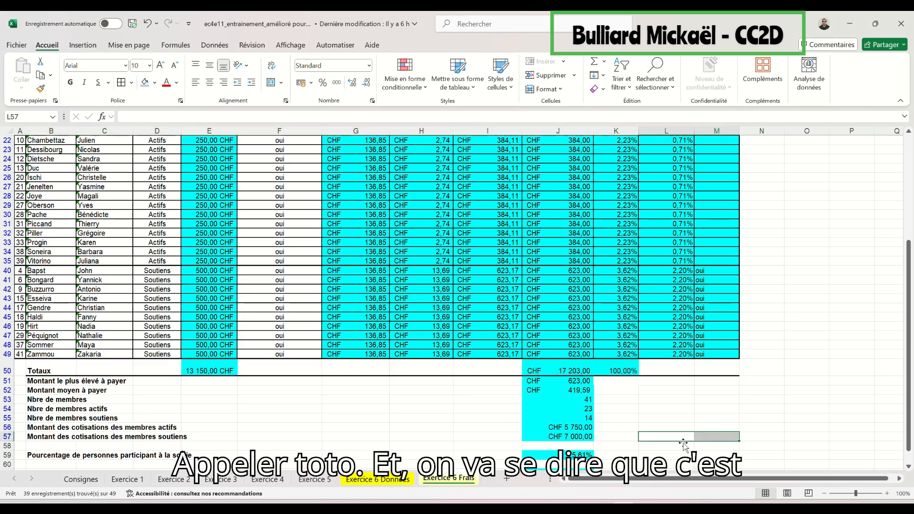
Step: Look over the formatted sheet and check its page layout in the print preview
scroll(422, 446, down, 6)
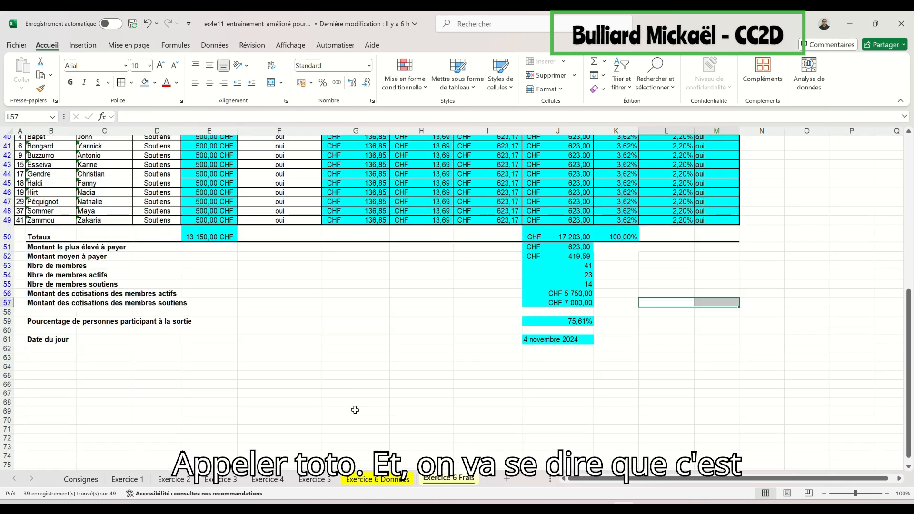
scroll(400, 433, up, 13)
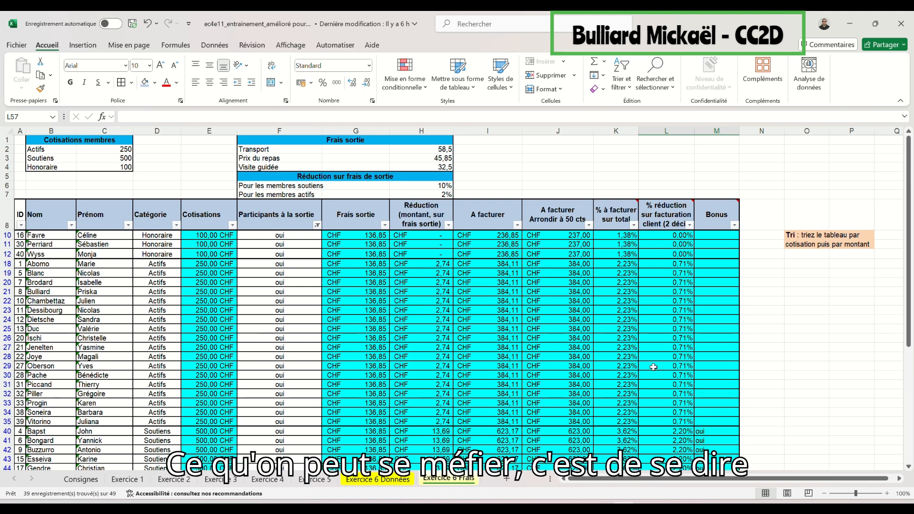
click(17, 46)
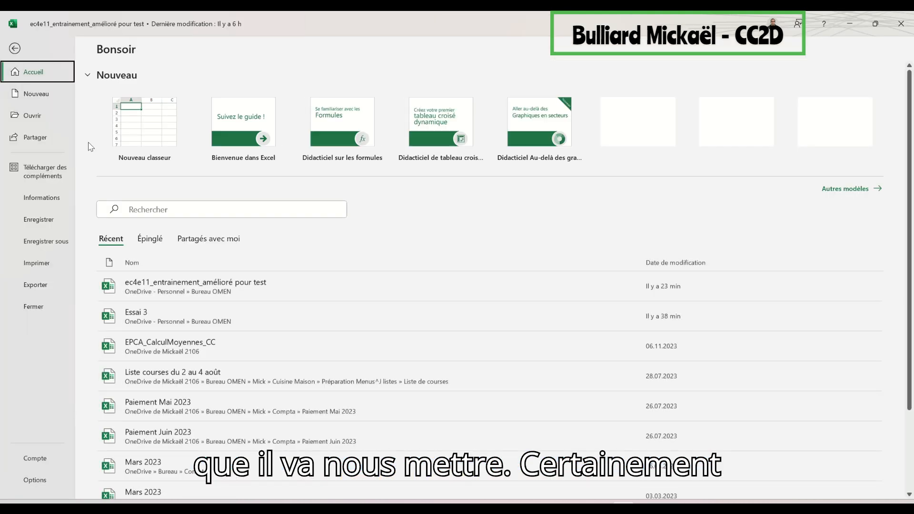
click(44, 265)
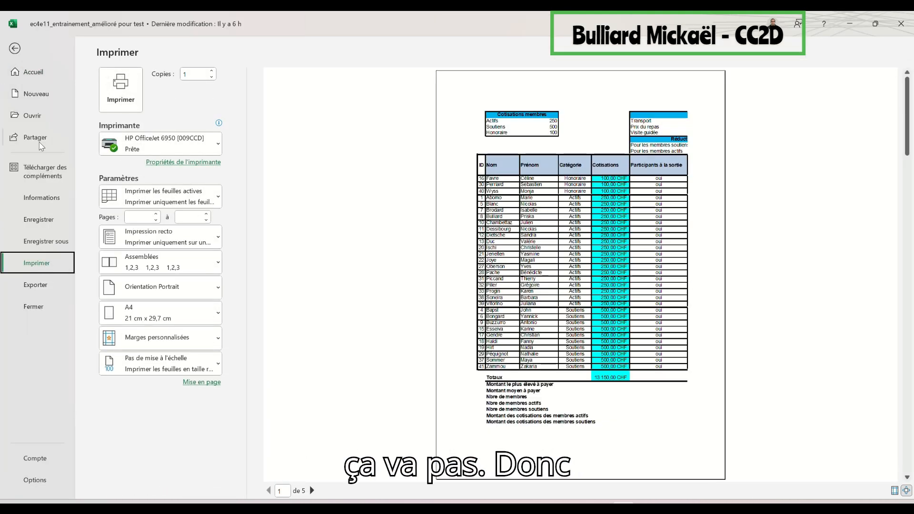
click(16, 49)
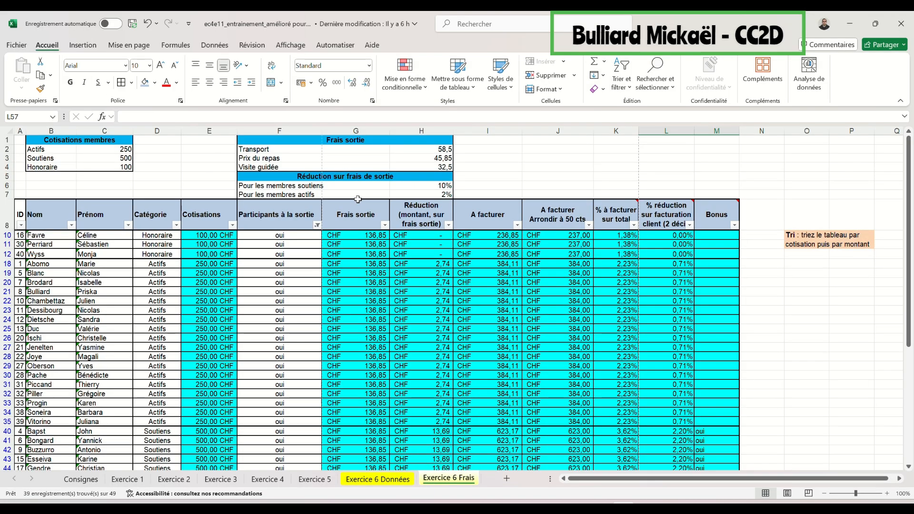
Step: Set the page orientation to Paysage and the scaling to fit 1 page wide by 1 page tall
click(130, 46)
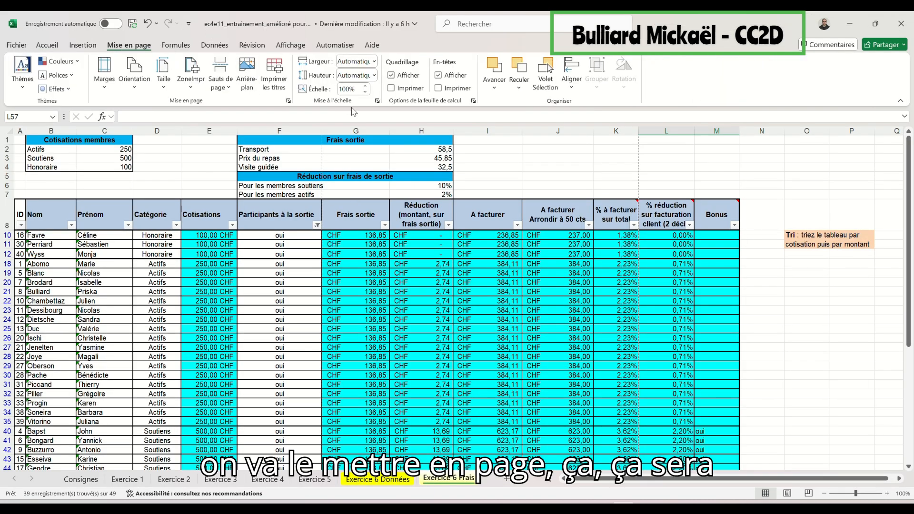
click(288, 101)
click(149, 106)
click(43, 161)
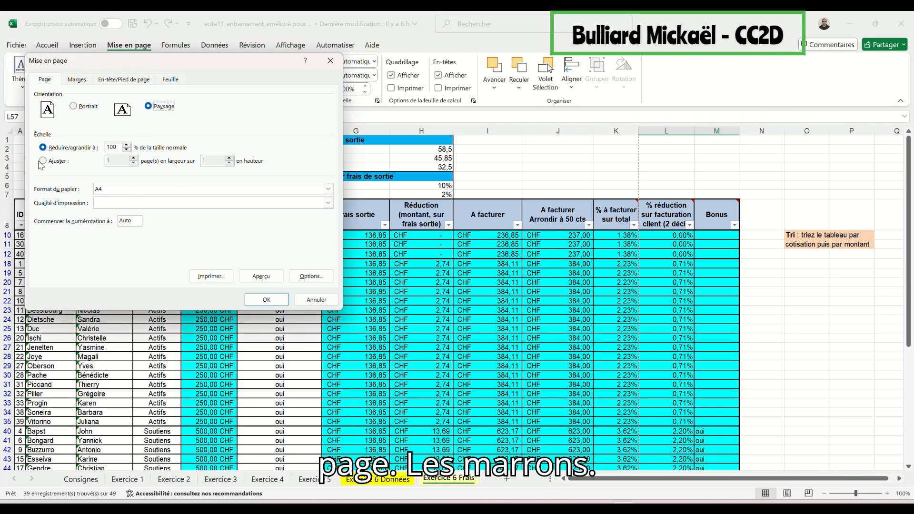
Step: Centre the printout on the page both horizontally and vertically
click(82, 81)
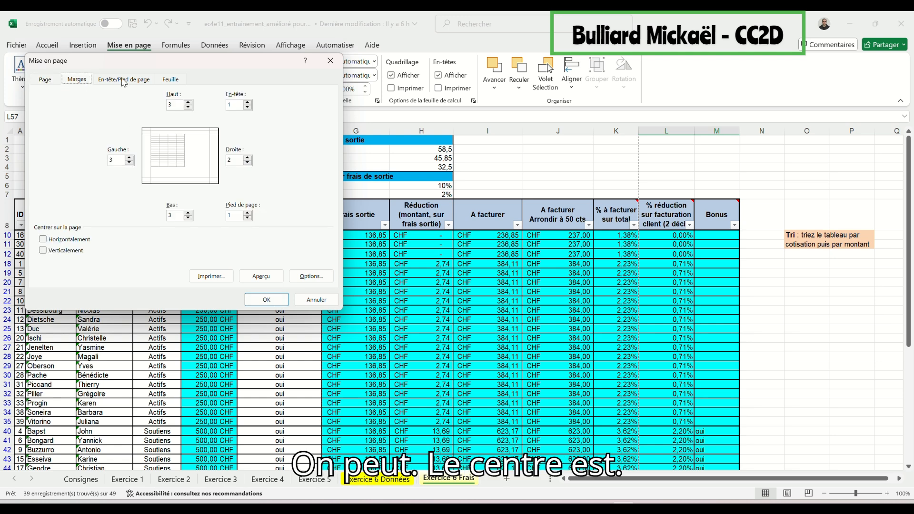
click(123, 80)
click(79, 80)
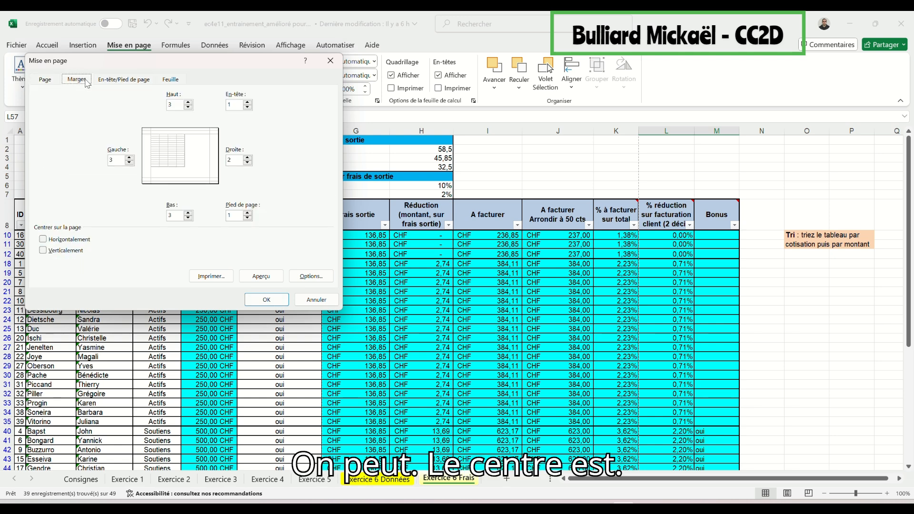
click(73, 239)
click(61, 251)
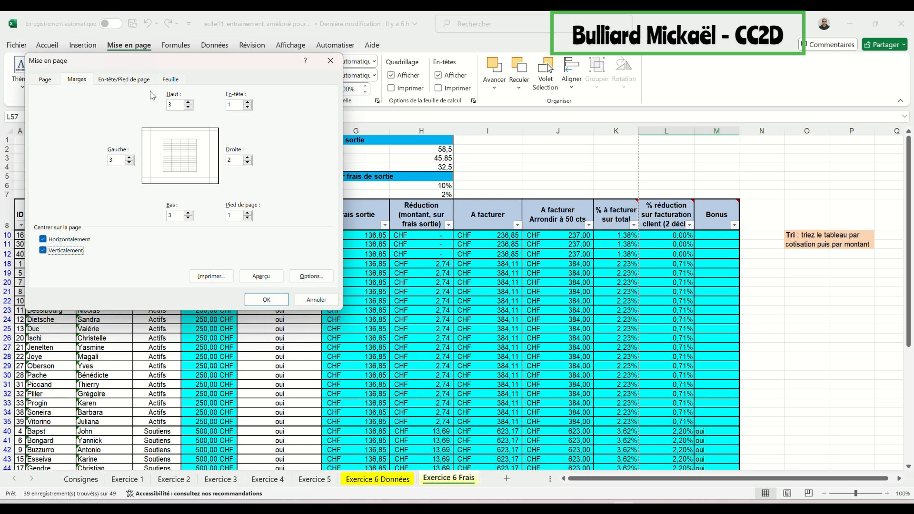
Step: Review the header/footer and sheet print options, then check the centred one-page layout in the print preview
click(123, 79)
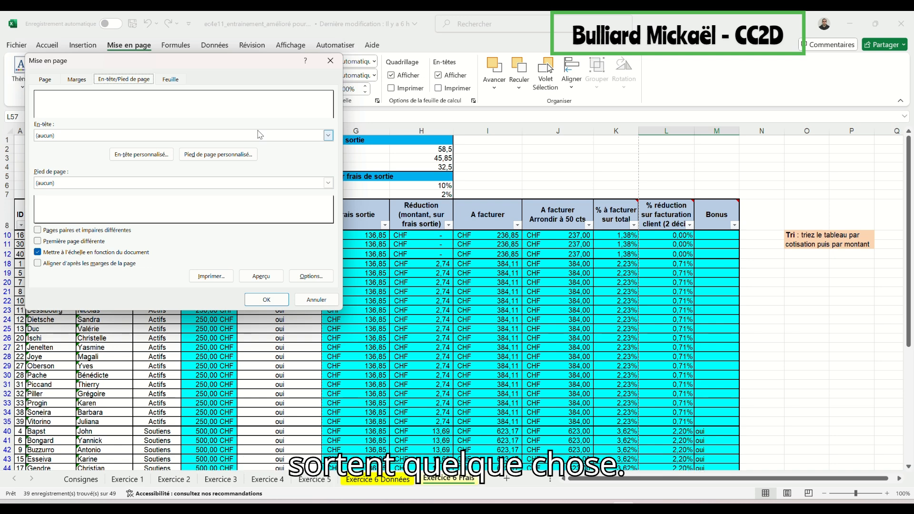
click(181, 82)
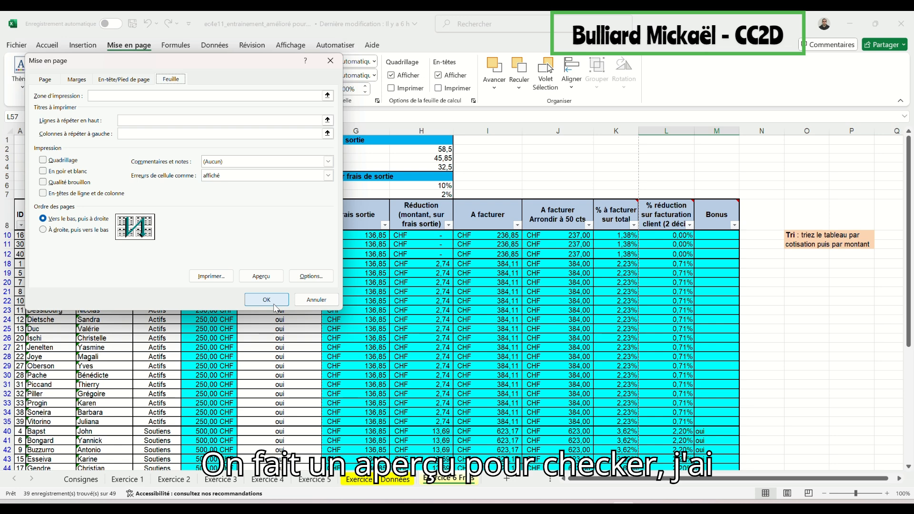
click(261, 276)
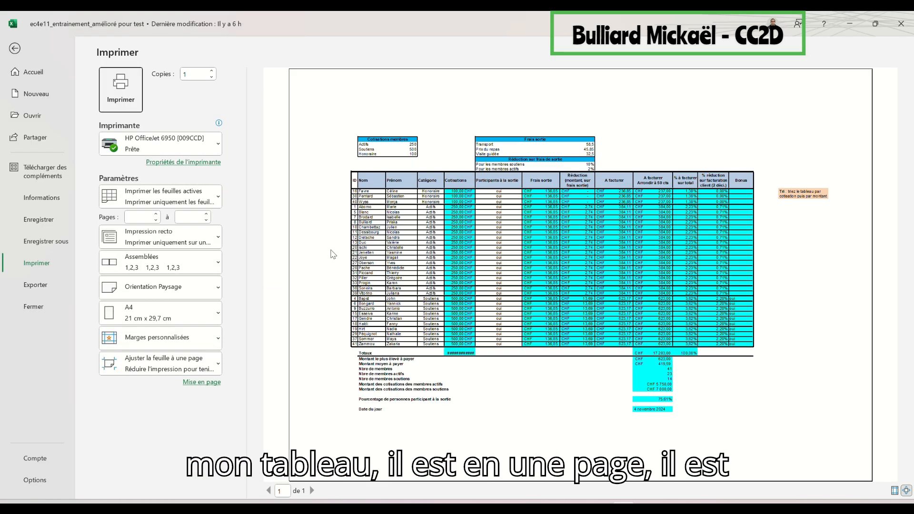
click(16, 50)
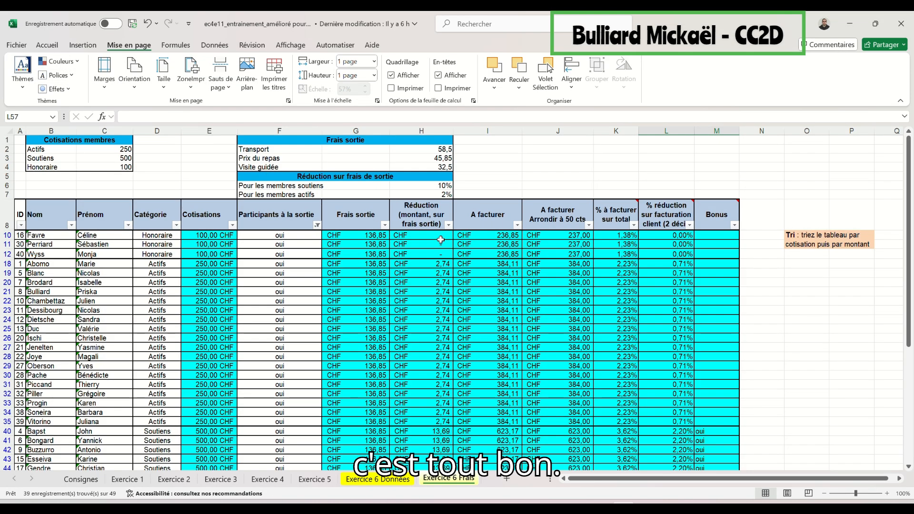
Step: Look over the completed sheet from the fee tables down to the Totaux row, statistics and Date du jour
scroll(425, 219, down, 3)
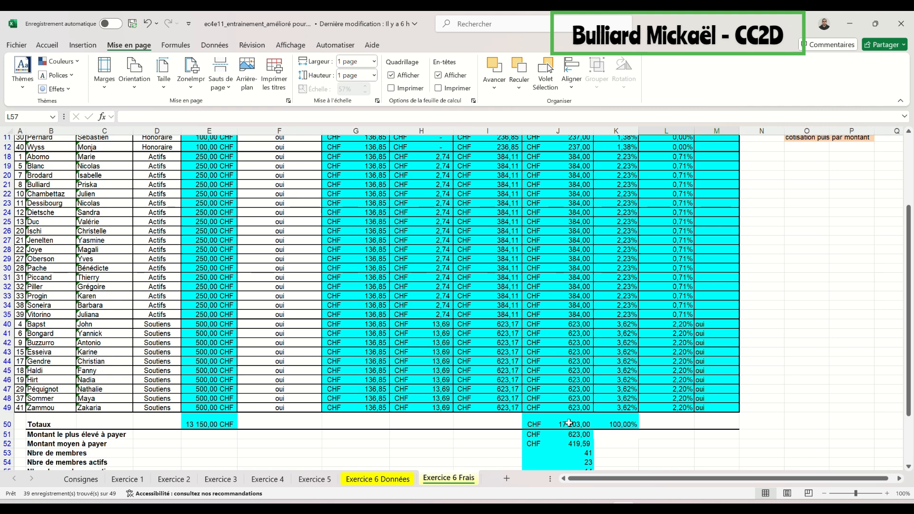
scroll(569, 423, down, 2)
scroll(589, 405, up, 6)
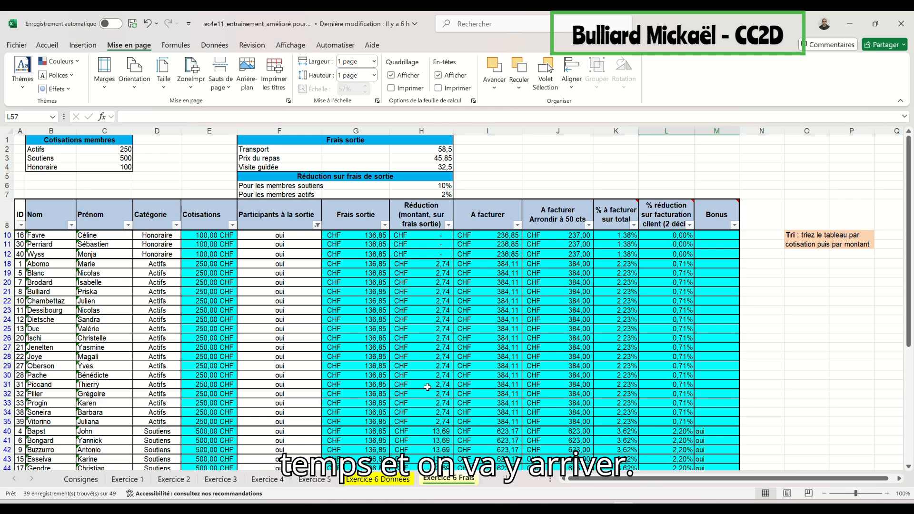
scroll(427, 387, down, 5)
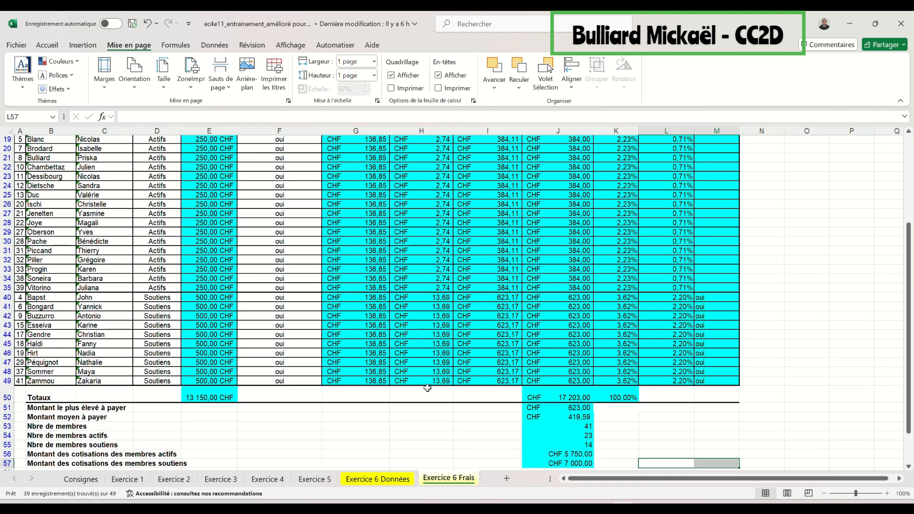
scroll(427, 387, down, 2)
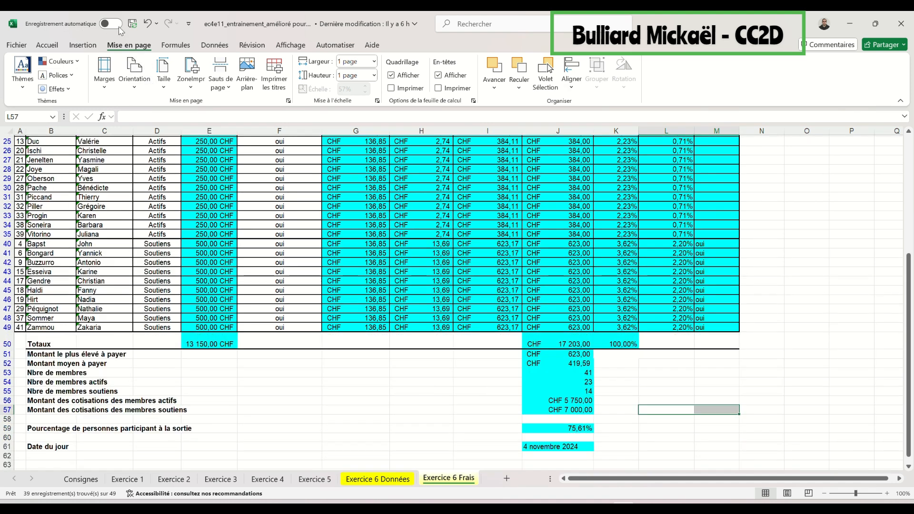